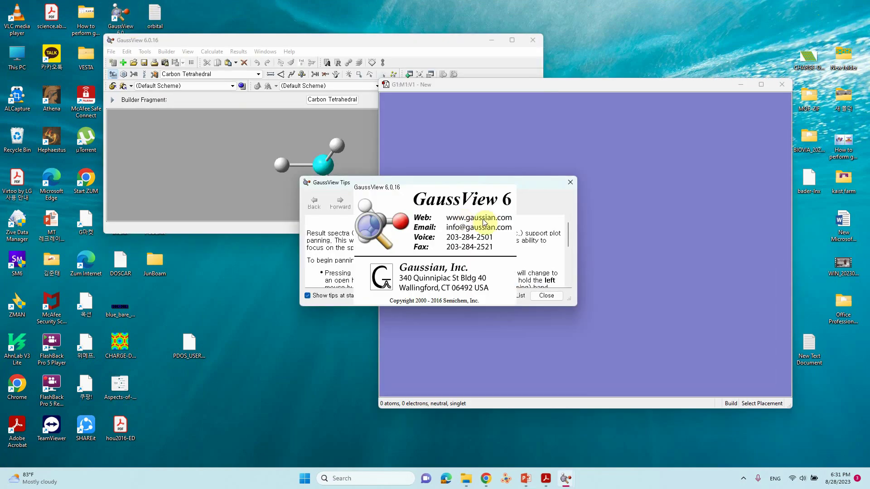
Close the startup tips with the empty molecule window, and create a new molecule group
{"action": "left_click", "coordinate": [570, 181]}
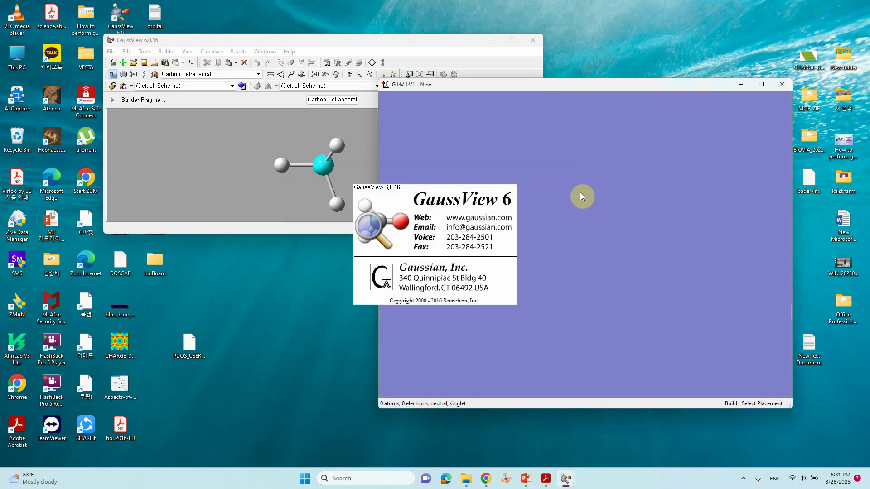
{"action": "left_click", "coordinate": [781, 86]}
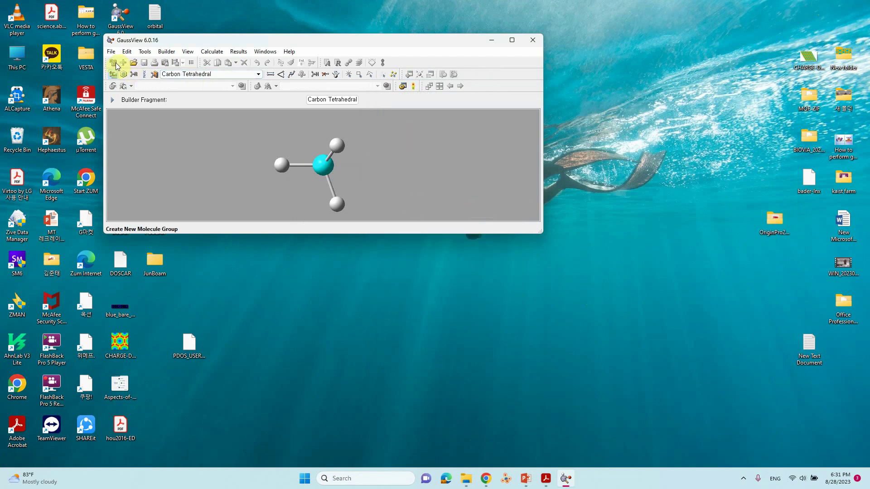
{"action": "left_click", "coordinate": [113, 63]}
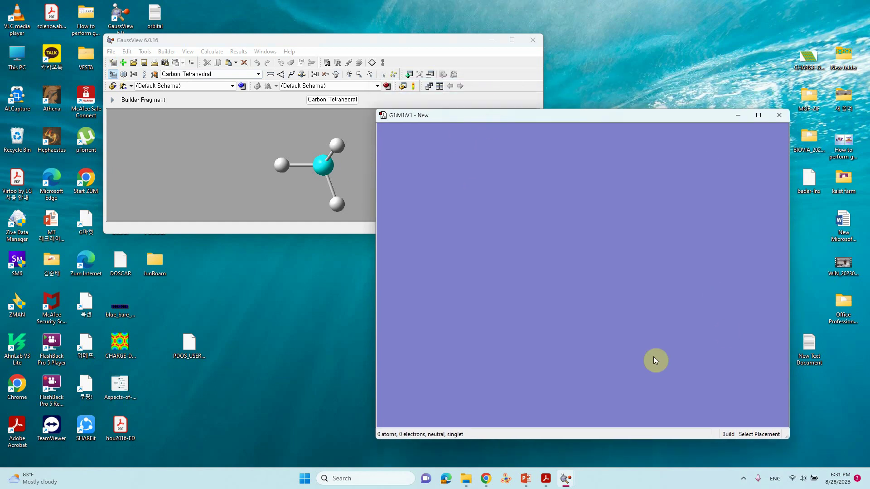
{"action": "left_click_drag", "start_coordinate": [430, 120], "coordinate": [450, 127]}
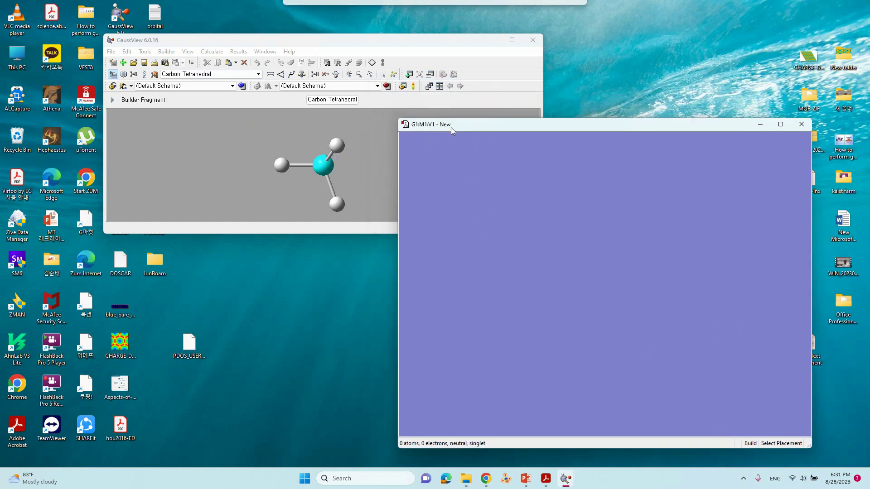
Build a water molecule in the new window from the Oxygen Tetravalent (S-S-LP-LP) fragment
{"action": "left_click", "coordinate": [113, 76]}
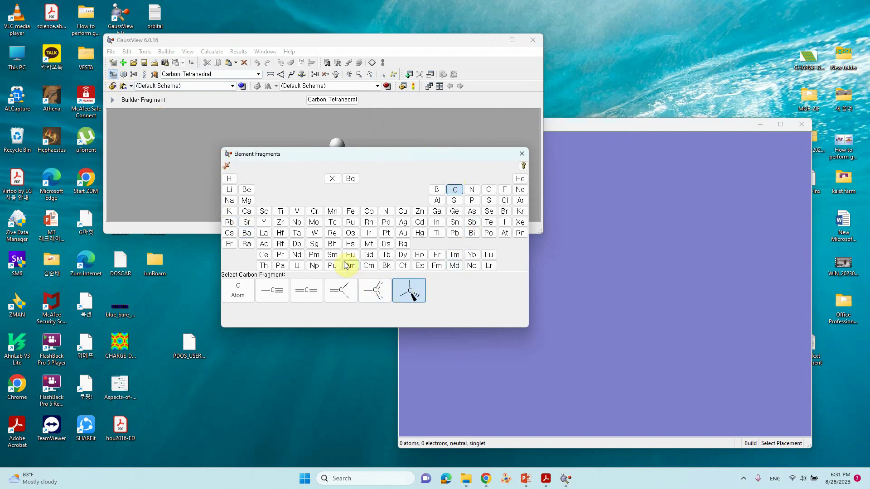
{"action": "left_click", "coordinate": [489, 190]}
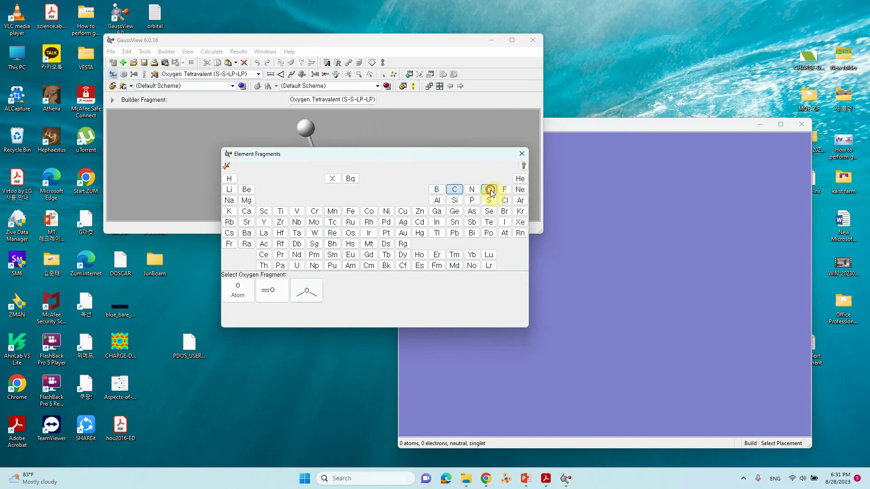
{"action": "left_click", "coordinate": [318, 291]}
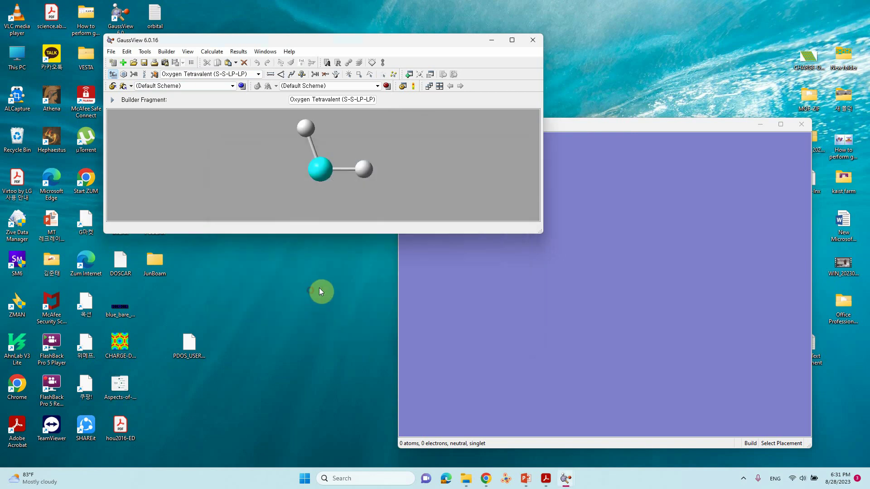
{"action": "left_click", "coordinate": [610, 285]}
{"action": "left_click_drag", "start_coordinate": [593, 332], "coordinate": [606, 274]}
{"action": "right_click_drag", "start_coordinate": [607, 274], "coordinate": [613, 297]}
{"action": "left_click_drag", "start_coordinate": [613, 297], "coordinate": [596, 281]}
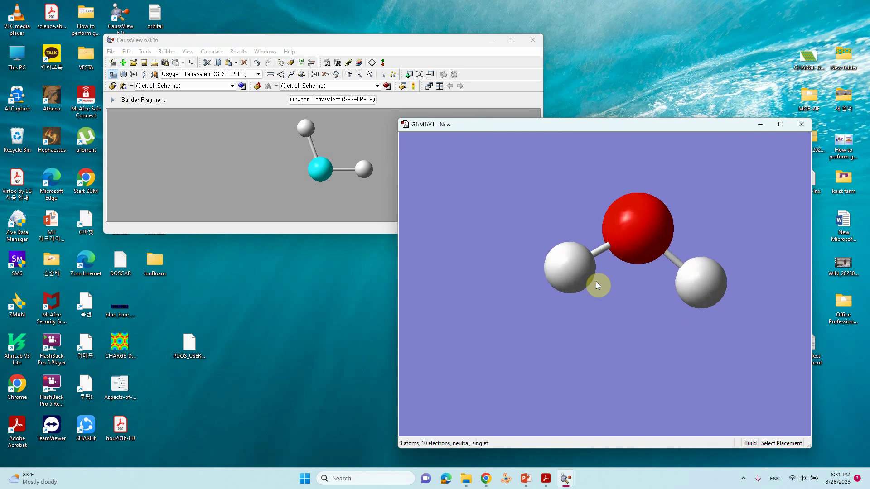
{"action": "mouse_move", "coordinate": [596, 287]}
{"action": "left_mouse_down"}
{"action": "mouse_move", "coordinate": [631, 267]}
{"action": "mouse_move", "coordinate": [598, 268]}
{"action": "mouse_move", "coordinate": [596, 281]}
{"action": "mouse_move", "coordinate": [596, 271]}
{"action": "left_mouse_up"}
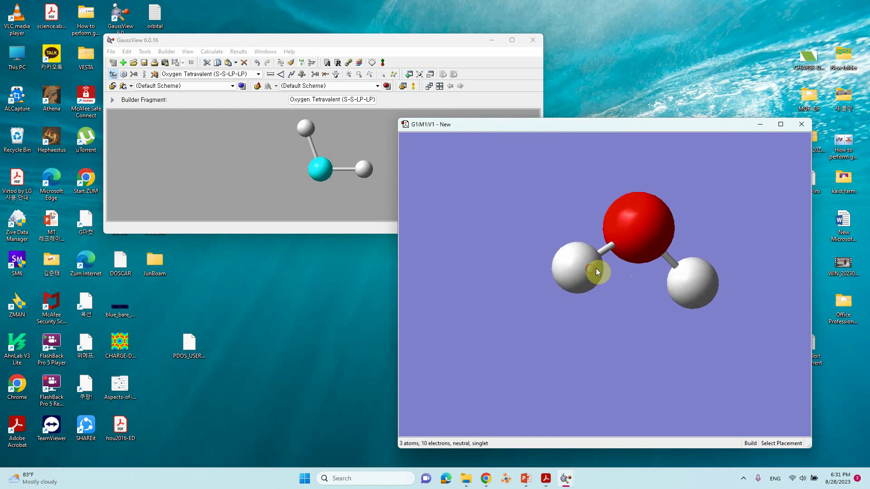
Enable point group symmetry for the water molecule and constrain it to the C2v subgroup
{"action": "left_click", "coordinate": [149, 52]}
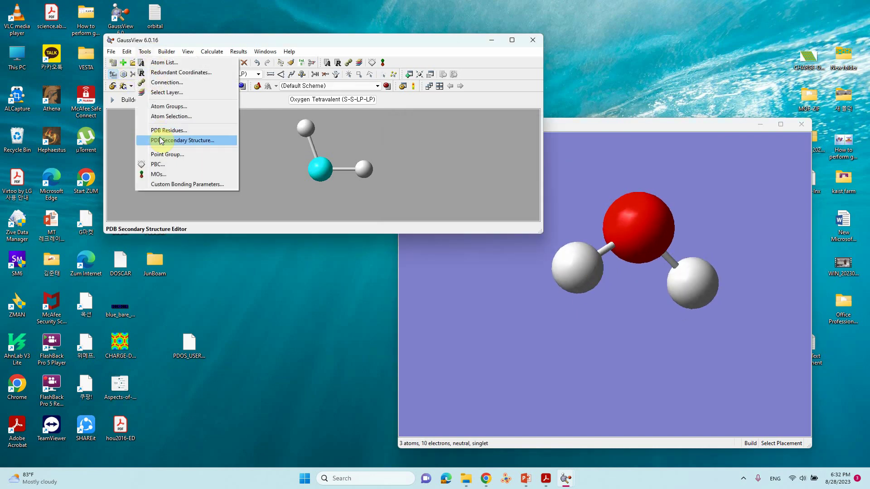
{"action": "left_click", "coordinate": [163, 155]}
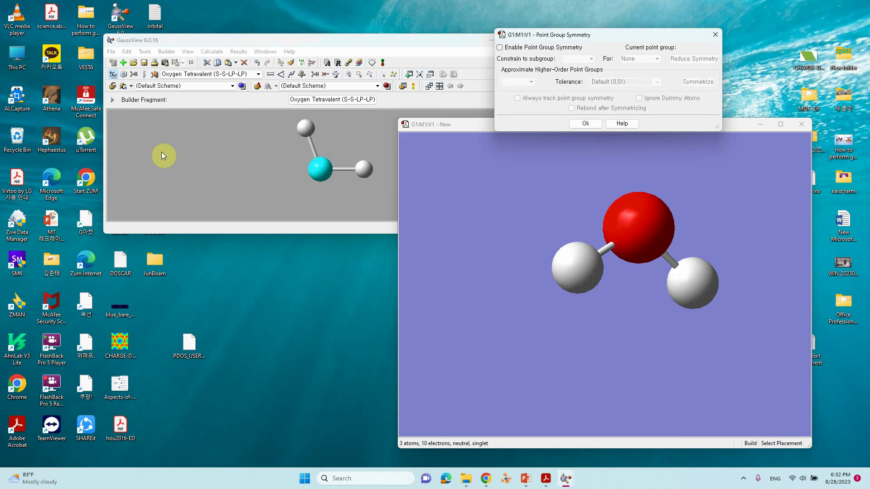
{"action": "left_click_drag", "start_coordinate": [557, 34], "coordinate": [444, 83]}
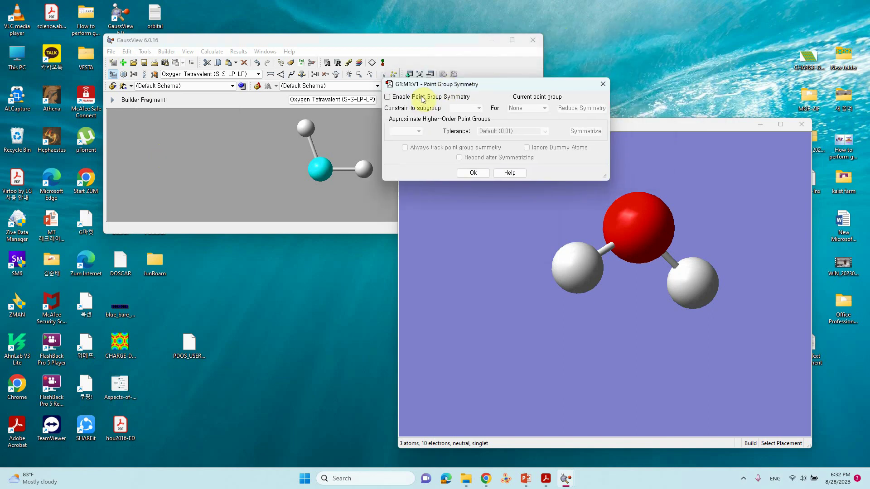
{"action": "left_click", "coordinate": [394, 97]}
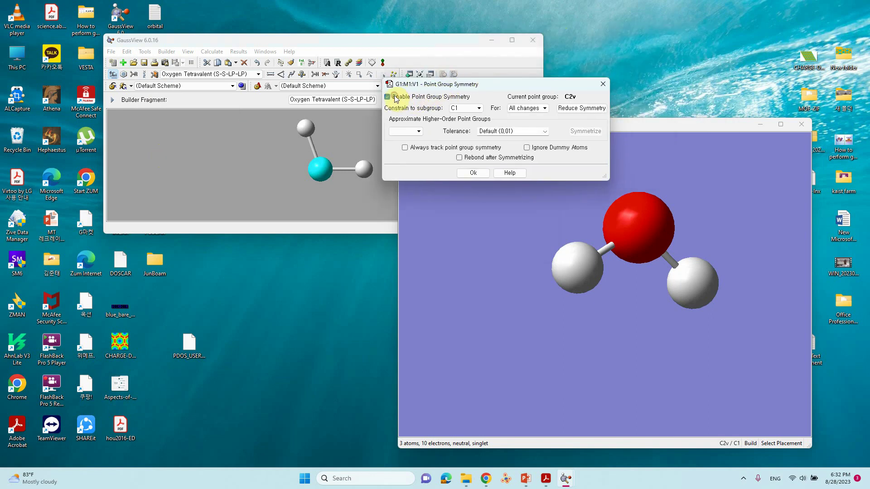
{"action": "left_click", "coordinate": [482, 107]}
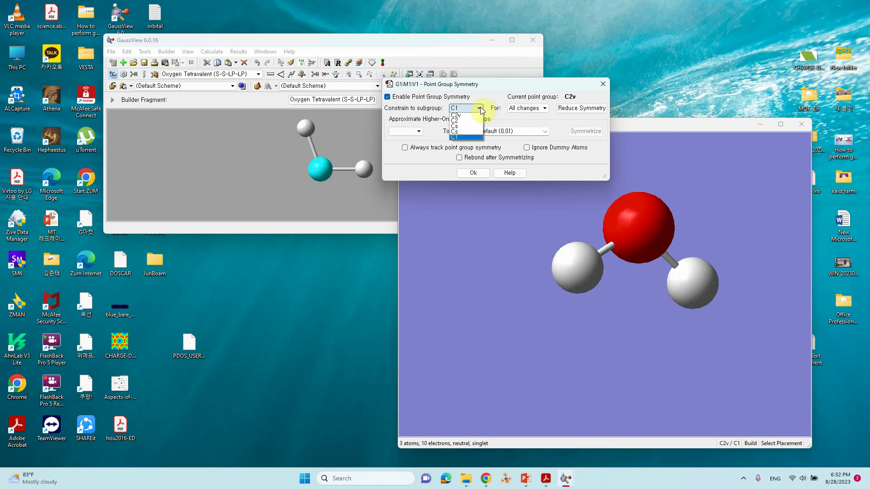
{"action": "left_click", "coordinate": [471, 116]}
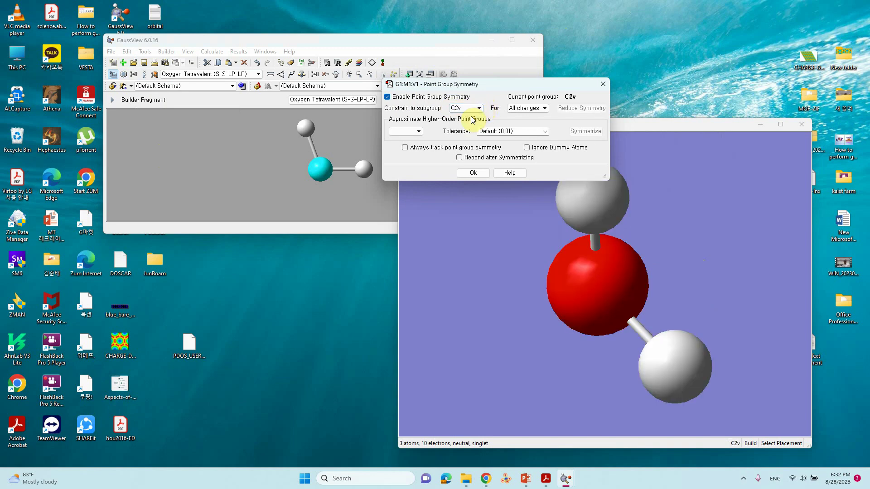
{"action": "left_click", "coordinate": [473, 173]}
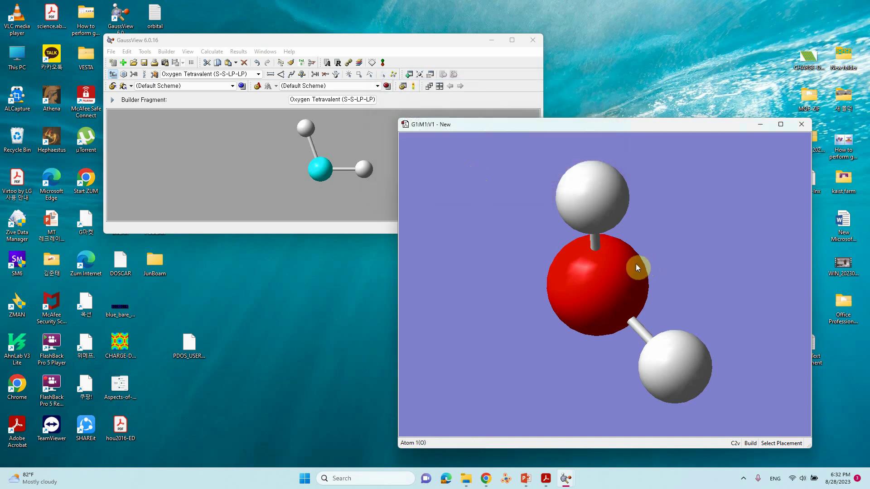
{"action": "left_click_drag", "start_coordinate": [580, 281], "coordinate": [598, 251]}
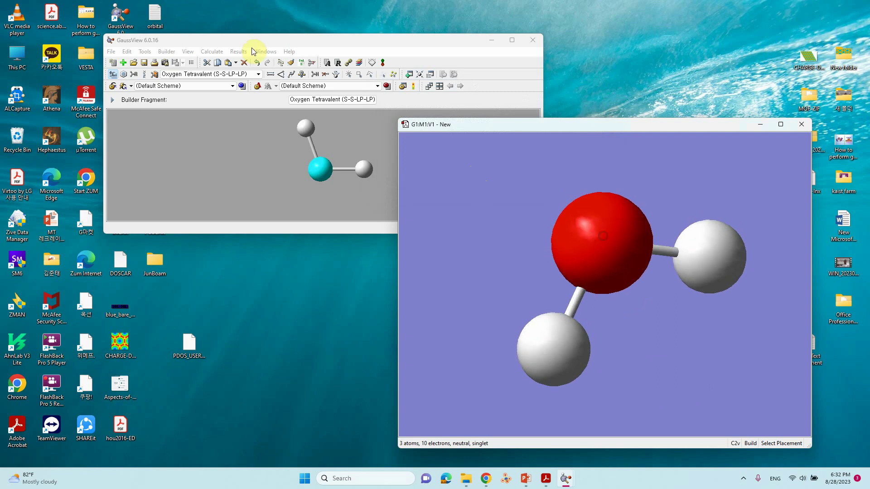
Prepare to save the structure in the H2O folder with the file name H2O.gjf
{"action": "left_click", "coordinate": [111, 52]}
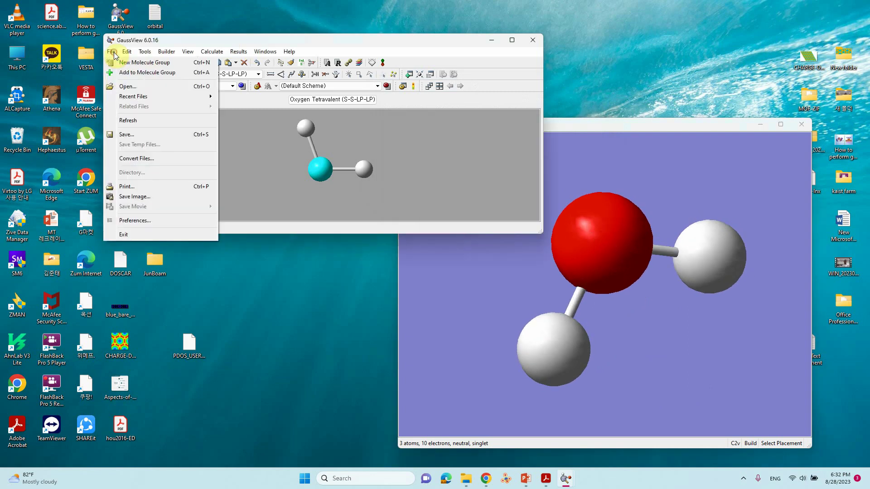
{"action": "left_click", "coordinate": [127, 135]}
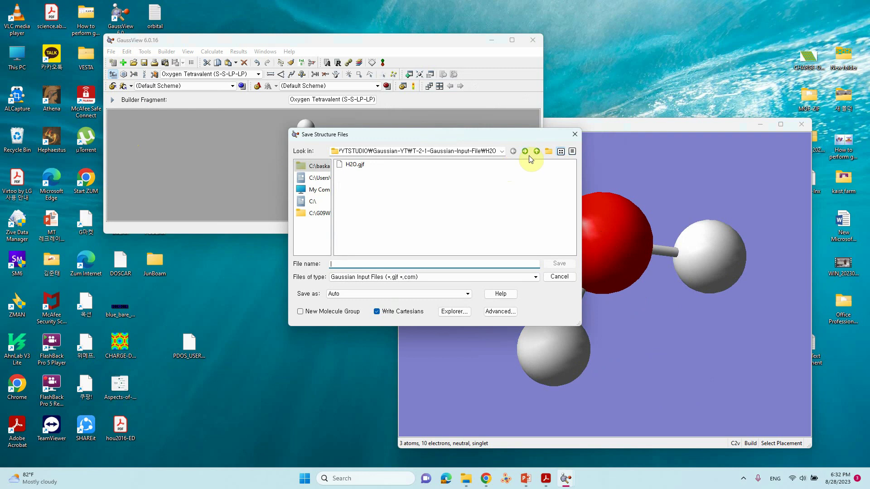
{"action": "left_click", "coordinate": [535, 151]}
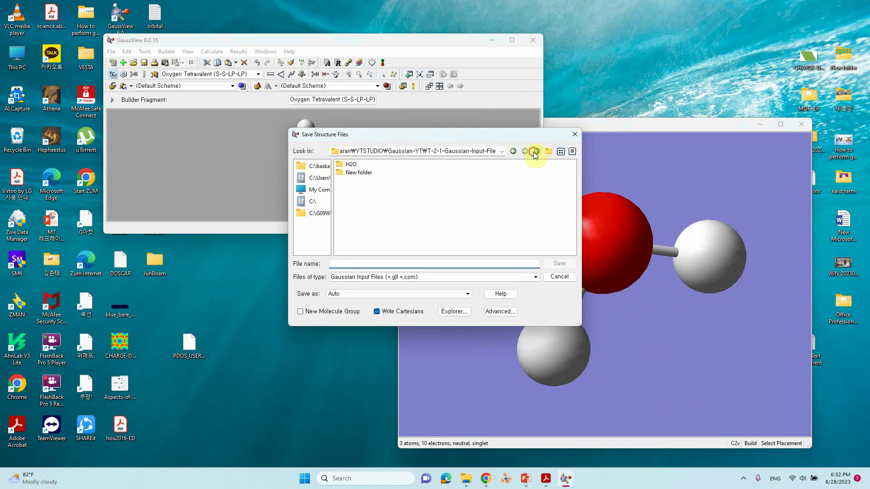
{"action": "double_click", "coordinate": [349, 165]}
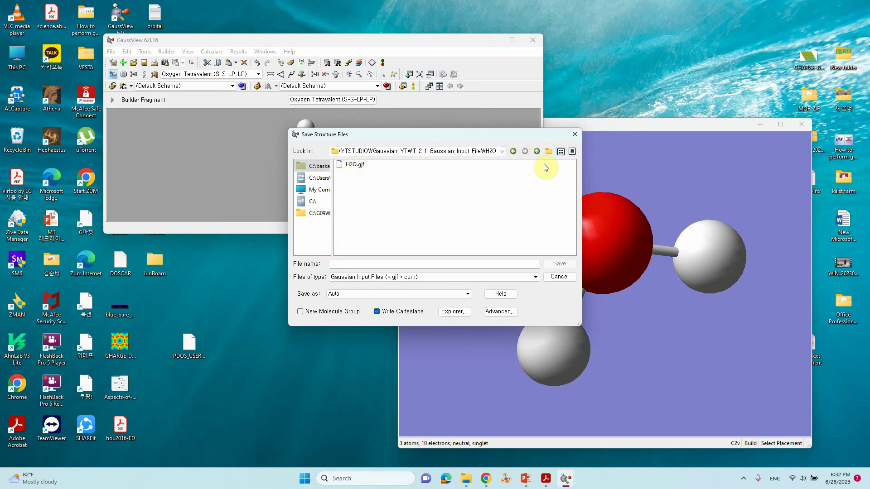
{"action": "left_click", "coordinate": [365, 263]}
{"action": "type", "text": "H2O"}
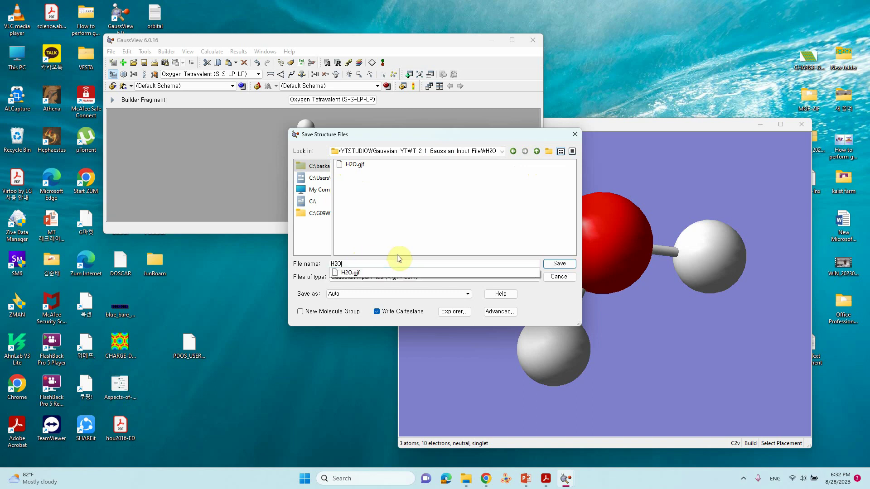
{"action": "left_click", "coordinate": [350, 272]}
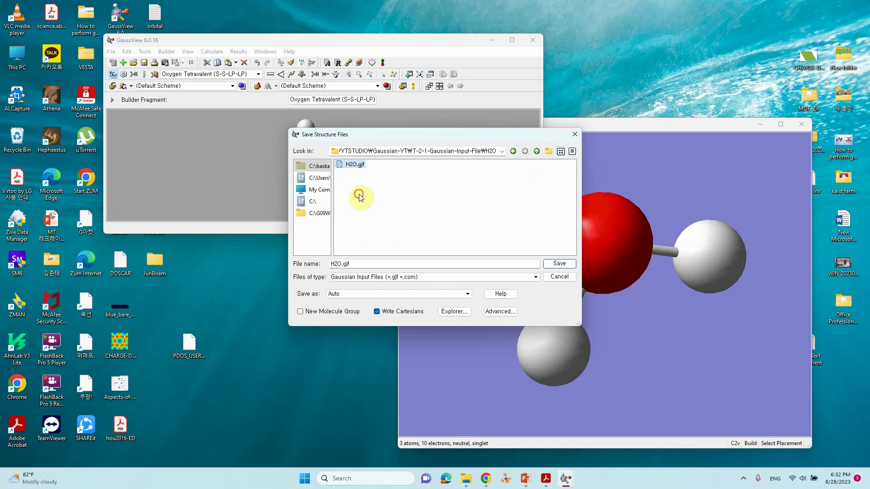
Delete the existing H2O.gjf from the folder and save the water molecule as Gaussian input file H2O.gjf
{"action": "right_click", "coordinate": [356, 166]}
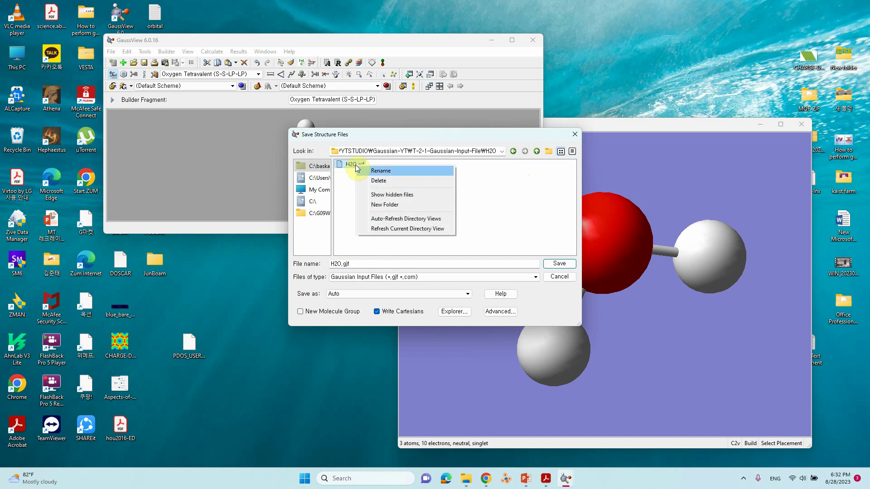
{"action": "left_click", "coordinate": [389, 181]}
{"action": "left_click", "coordinate": [455, 242]}
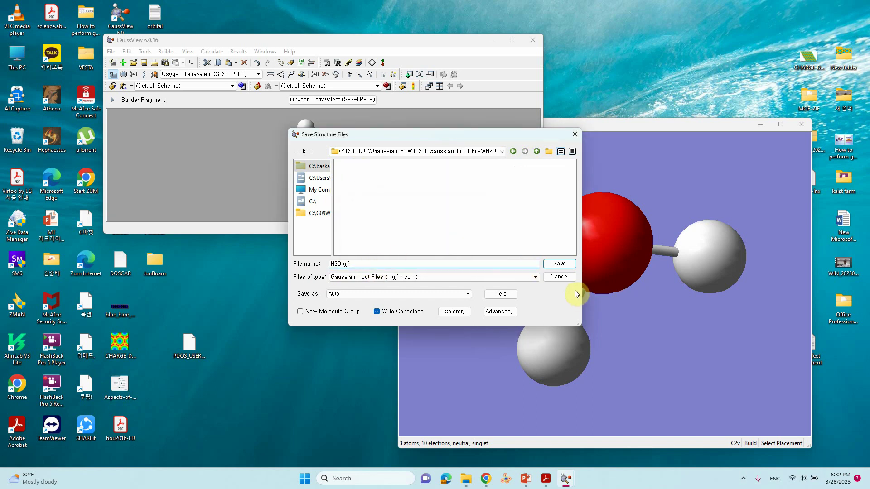
{"action": "left_click", "coordinate": [558, 265]}
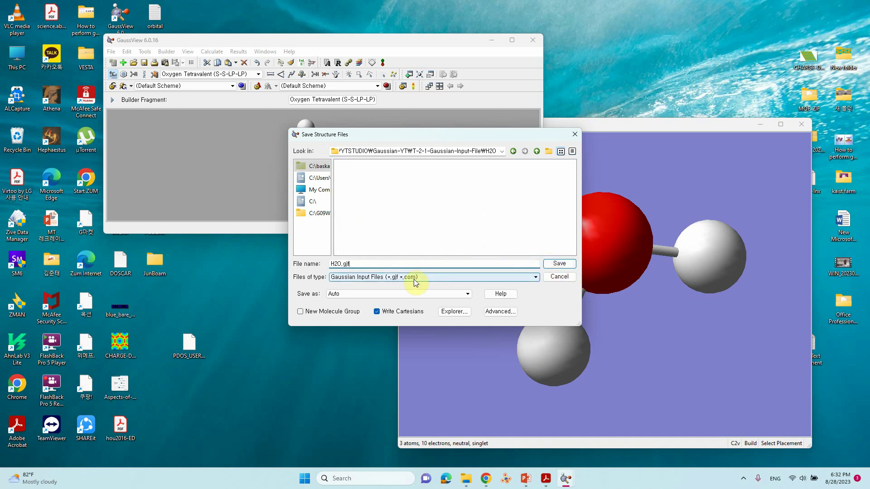
{"action": "left_click", "coordinate": [560, 265]}
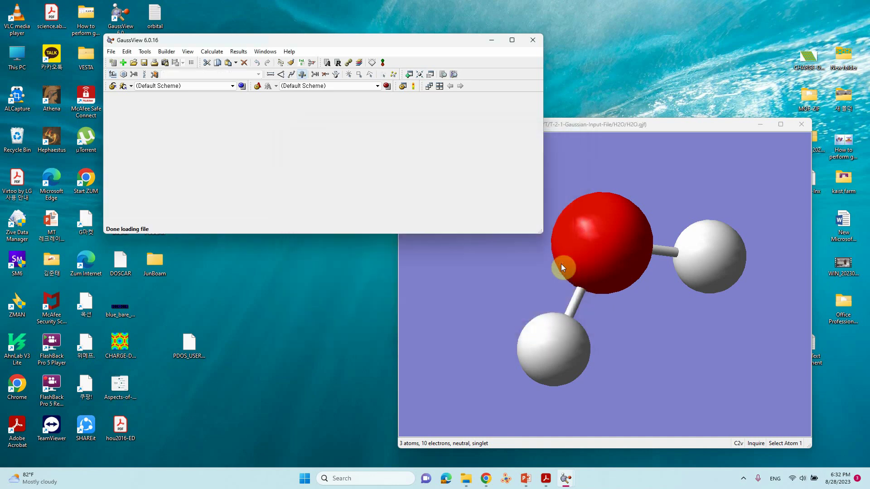
Close the saved water molecule's window and create a new molecule group
{"action": "left_click_drag", "start_coordinate": [561, 265], "coordinate": [543, 271]}
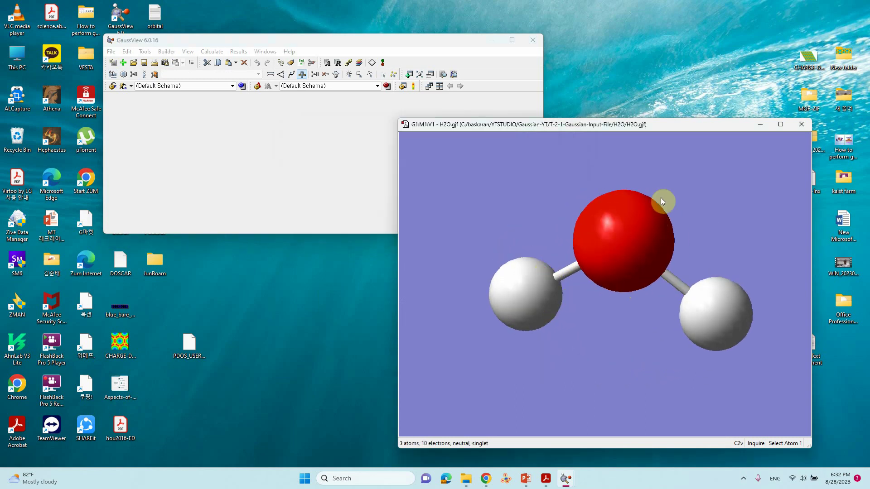
{"action": "left_click", "coordinate": [801, 125]}
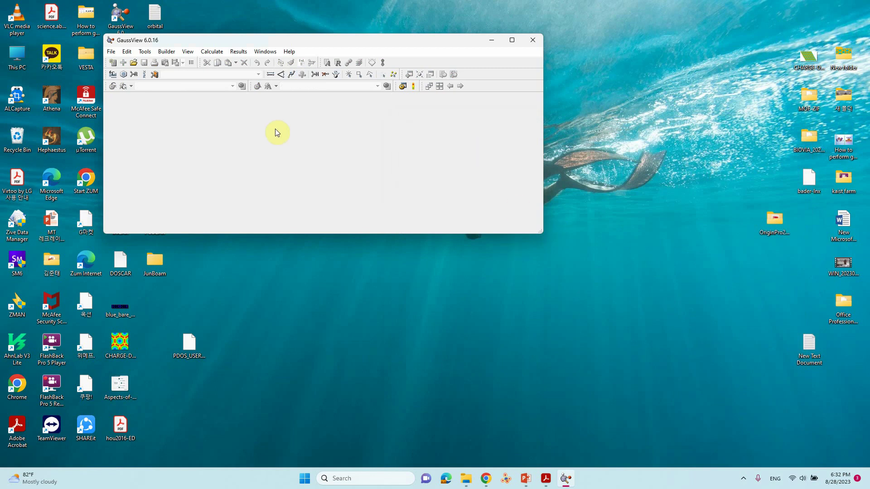
{"action": "left_click", "coordinate": [113, 63]}
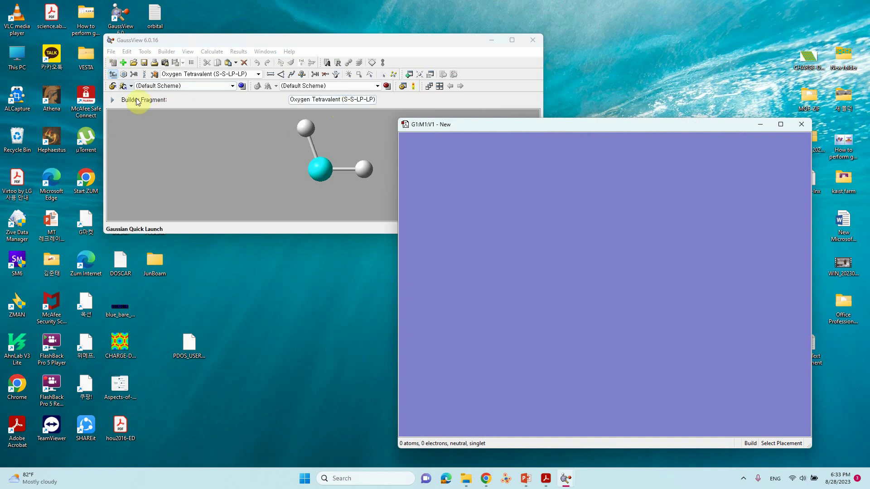
Build an ammonia molecule in the new window from the Nitrogen Tetravalent (S-S-S-LP) fragment
{"action": "left_click", "coordinate": [114, 75]}
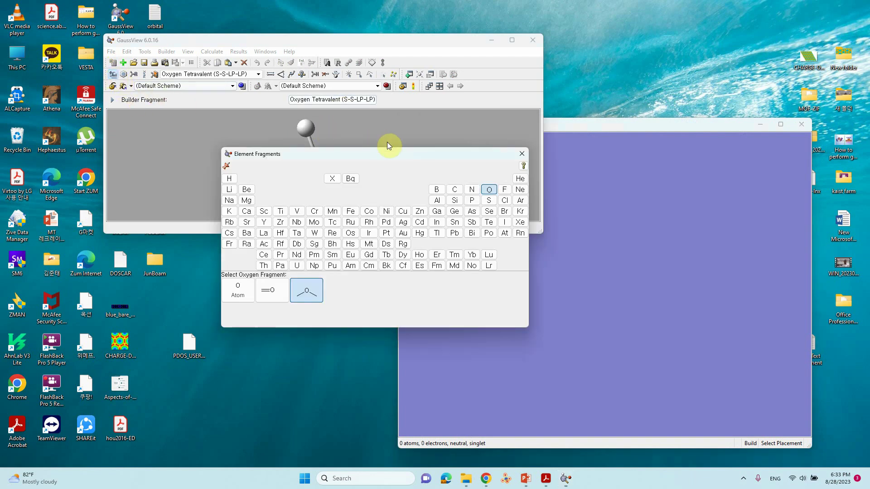
{"action": "left_click", "coordinate": [471, 190]}
{"action": "left_click", "coordinate": [245, 293]}
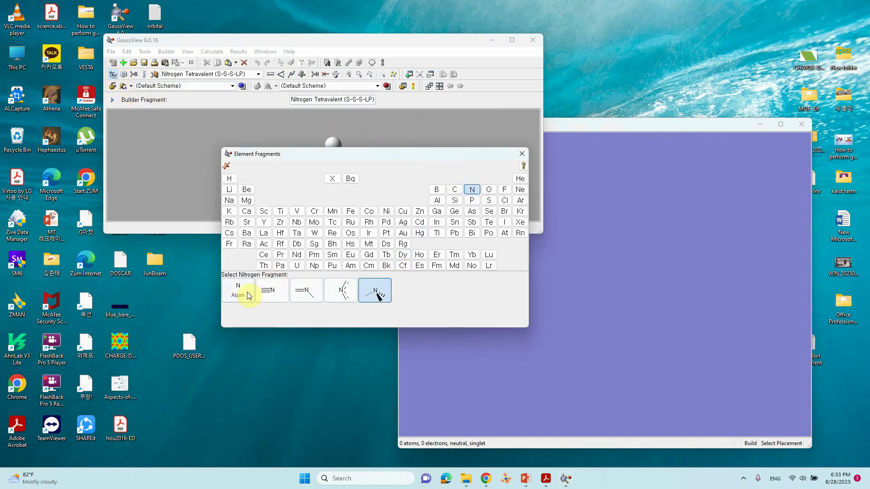
{"action": "double_click", "coordinate": [244, 294]}
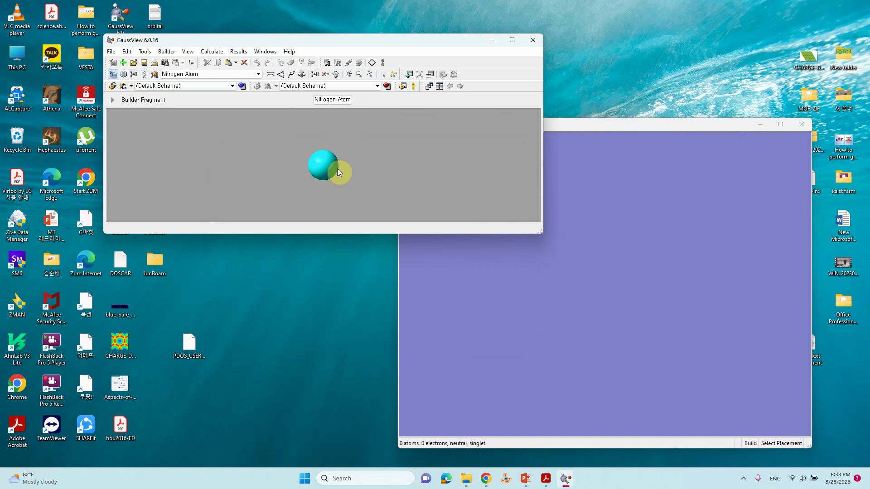
{"action": "left_click", "coordinate": [113, 74]}
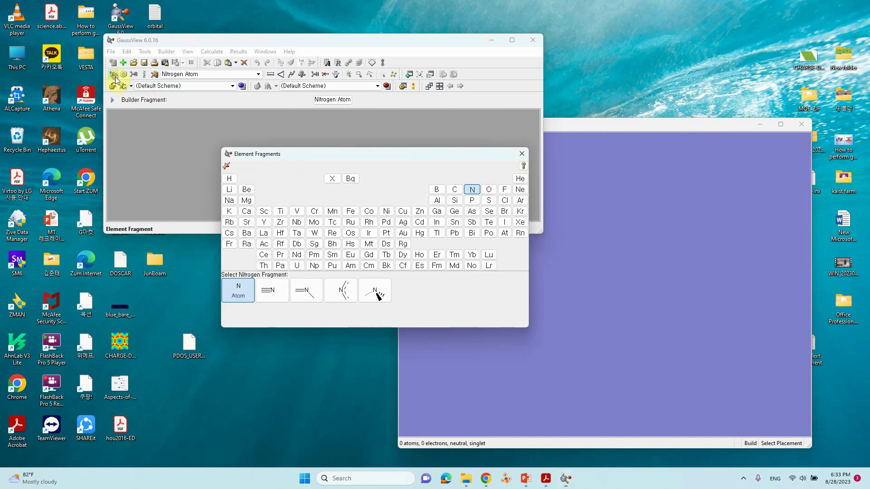
{"action": "double_click", "coordinate": [374, 292]}
{"action": "left_click", "coordinate": [631, 292]}
{"action": "left_click_drag", "start_coordinate": [595, 310], "coordinate": [580, 220]}
{"action": "scroll", "coordinate": [620, 311], "scroll_direction": "up", "scroll_amount": 2}
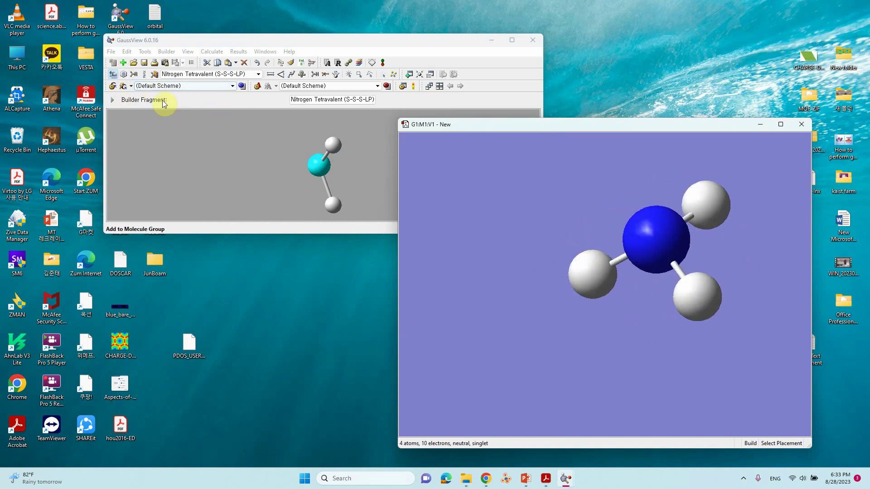
Enable point group symmetry for the ammonia molecule and constrain it to the C3v subgroup for all changes
{"action": "left_click", "coordinate": [145, 52]}
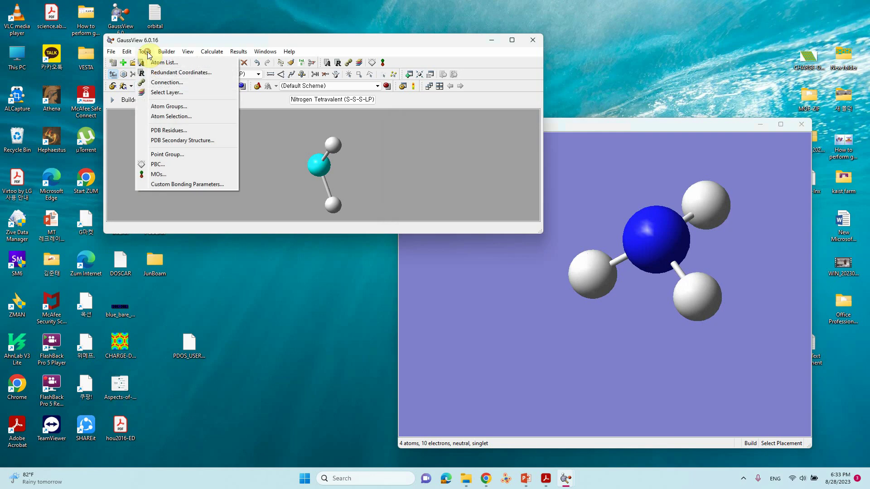
{"action": "left_click", "coordinate": [171, 154]}
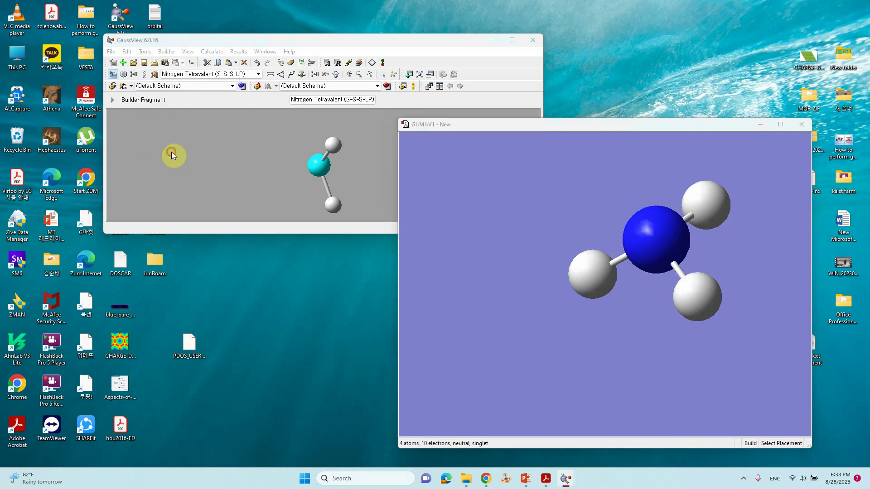
{"action": "left_click", "coordinate": [522, 49]}
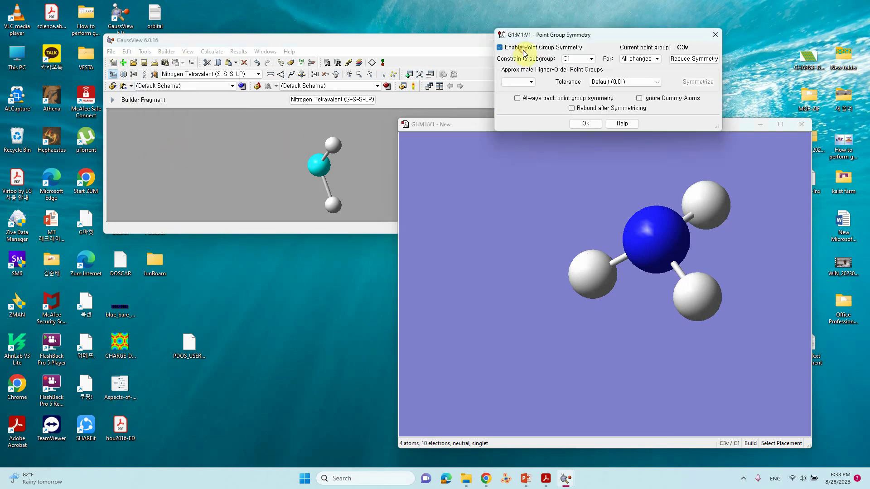
{"action": "left_click", "coordinate": [591, 59]}
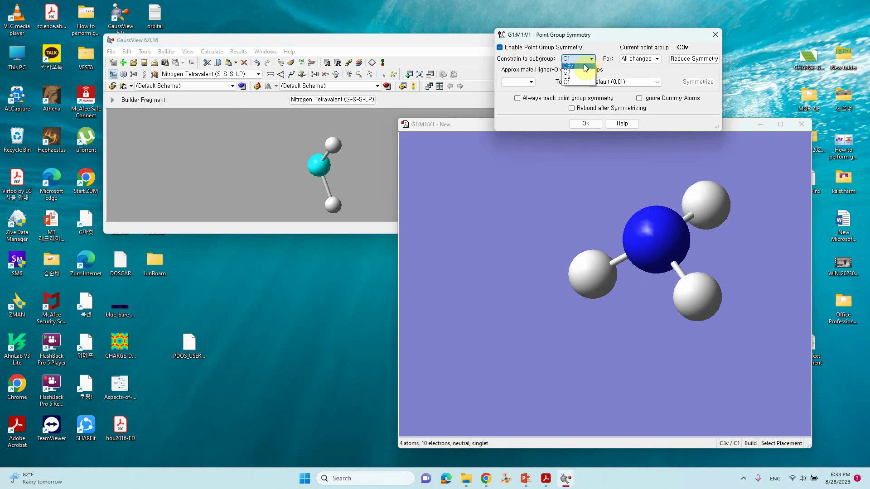
{"action": "left_click", "coordinate": [580, 67]}
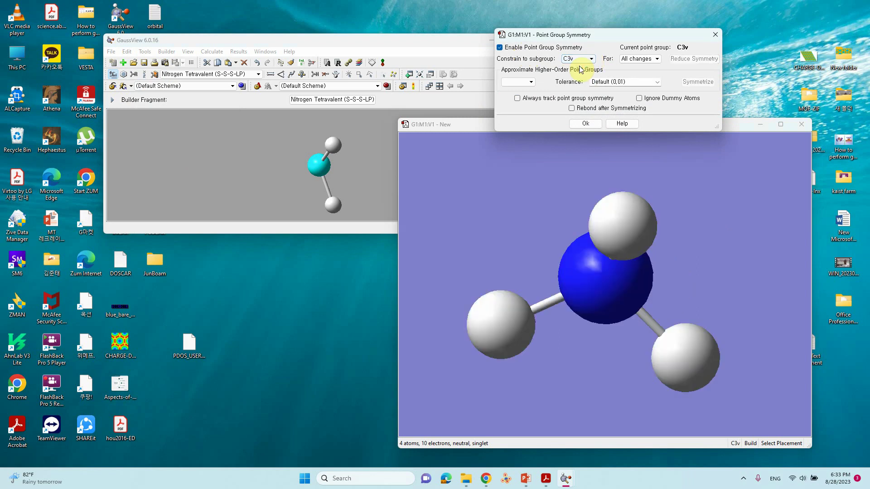
{"action": "left_click", "coordinate": [585, 123]}
{"action": "left_click_drag", "start_coordinate": [616, 253], "coordinate": [640, 283]}
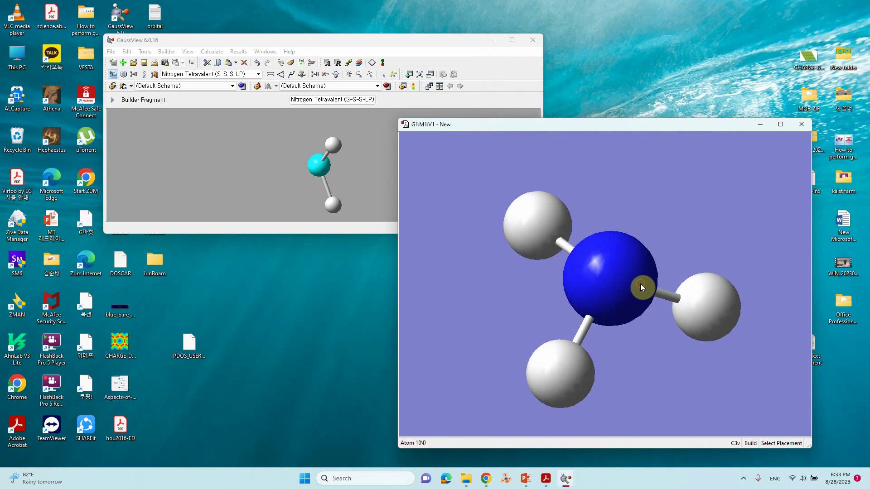
Start saving the ammonia structure and create and open a folder named NH3 inside T-2-1-Gaussian-Input-File
{"action": "left_click", "coordinate": [117, 52]}
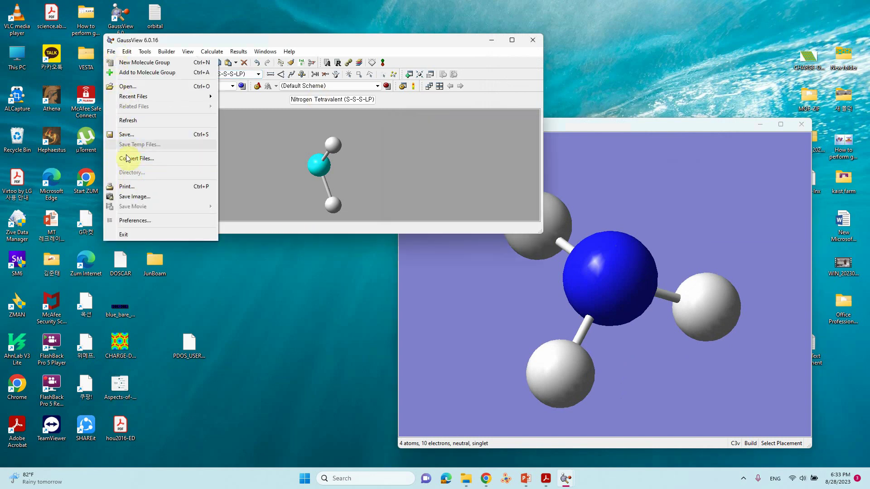
{"action": "left_click", "coordinate": [126, 135]}
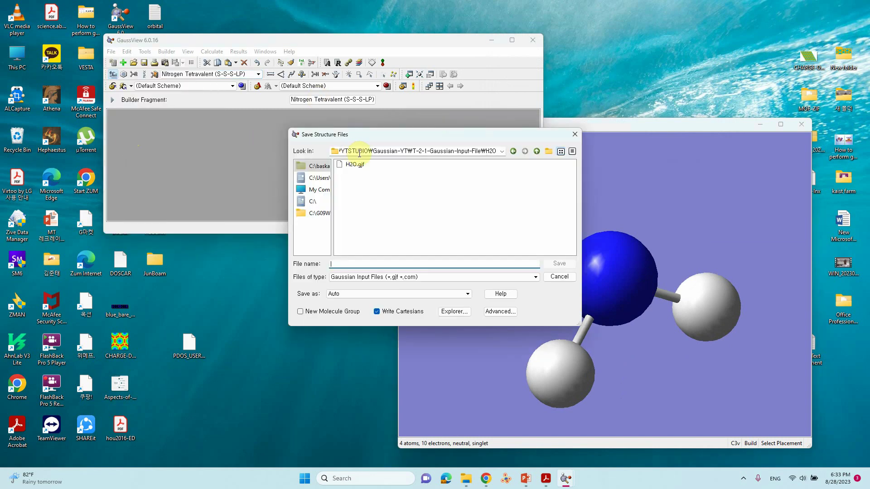
{"action": "left_click", "coordinate": [536, 151]}
{"action": "left_click", "coordinate": [548, 152]}
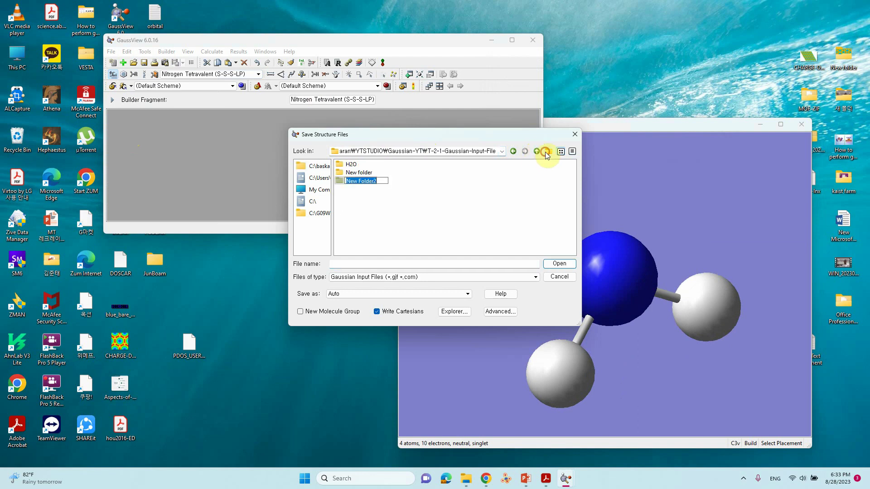
{"action": "type", "text": "NH3"}
{"action": "left_click", "coordinate": [433, 206]}
{"action": "double_click", "coordinate": [353, 181]}
Save the ammonia molecule in the NH3 folder as a Gaussian input file named NH3 and close its window
{"action": "left_click", "coordinate": [441, 261]}
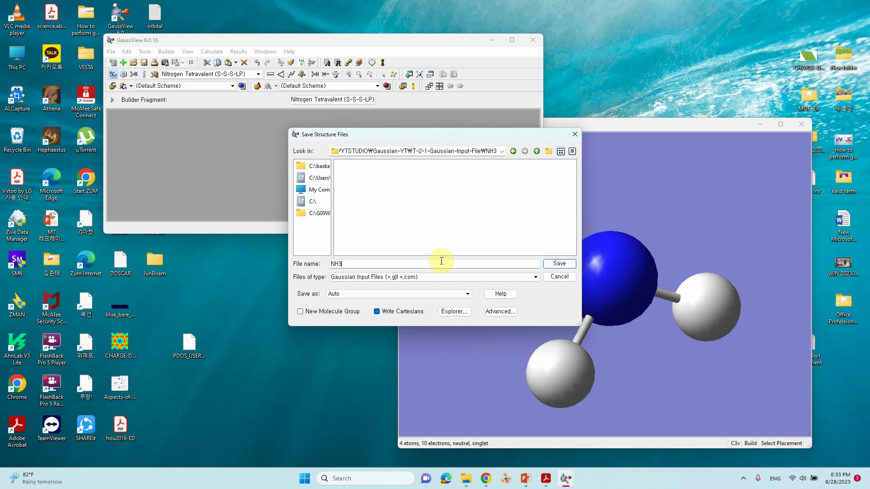
{"action": "left_click", "coordinate": [558, 264]}
{"action": "left_click_drag", "start_coordinate": [557, 266], "coordinate": [630, 277]}
{"action": "left_click", "coordinate": [801, 130]}
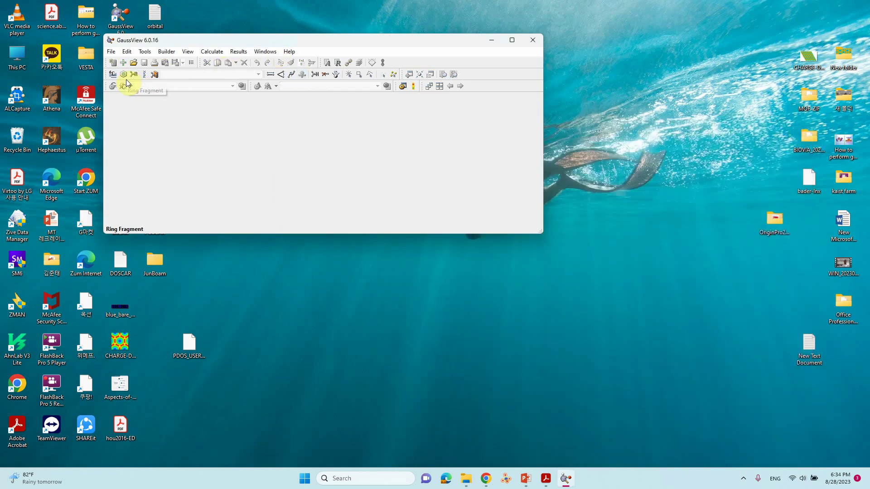
Create a new, empty molecule group and dismiss the element fragment selection without choosing a fragment
{"action": "left_click", "coordinate": [114, 74]}
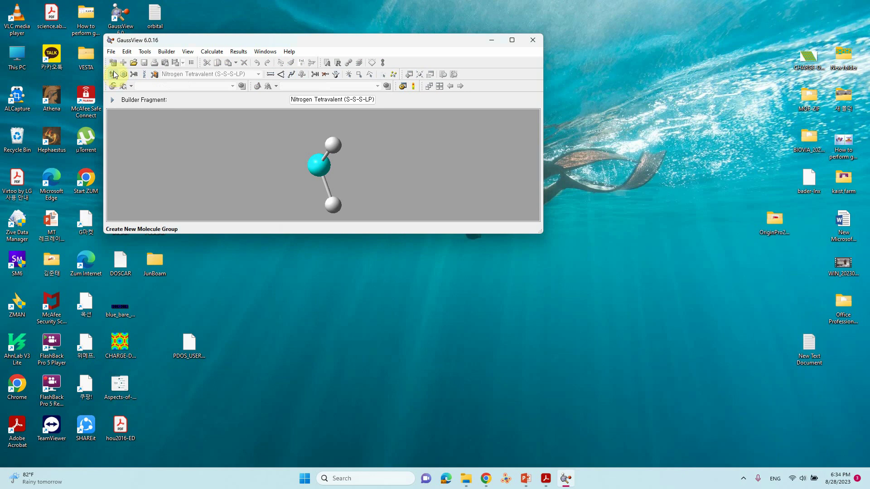
{"action": "left_click", "coordinate": [113, 74]}
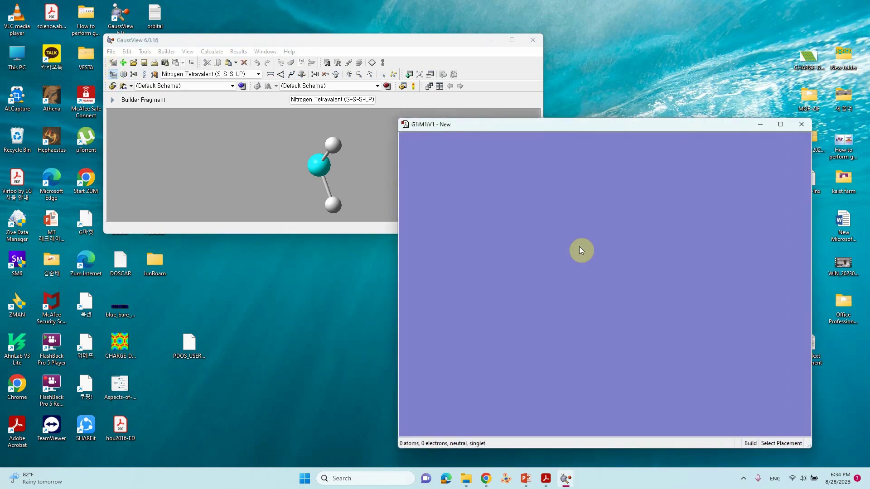
{"action": "left_click", "coordinate": [113, 74]}
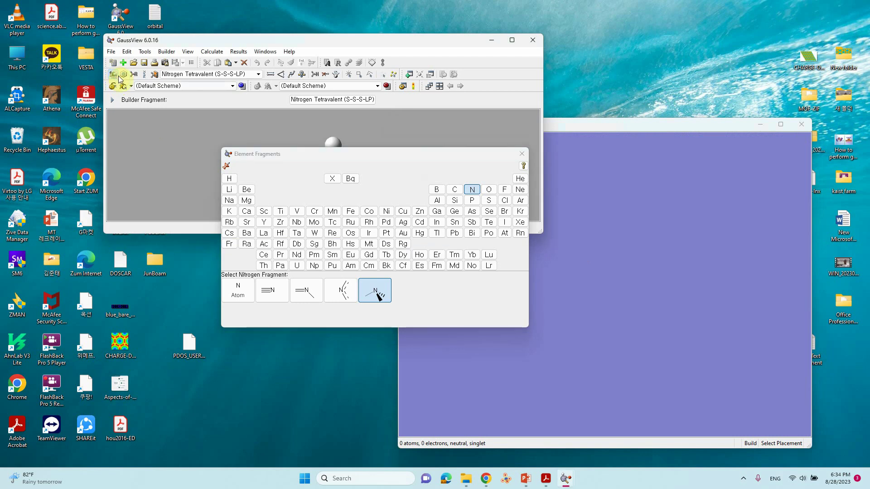
{"action": "left_click", "coordinate": [519, 152]}
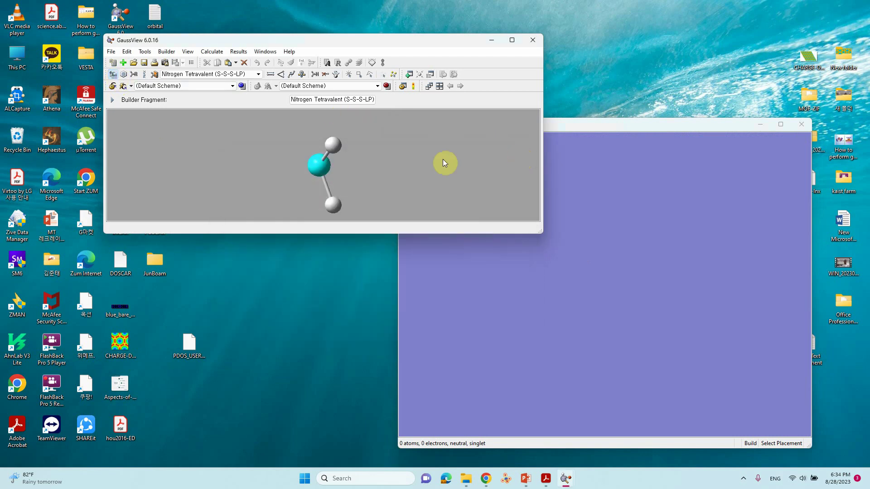
Build a benzene molecule in the new window from the benzene ring fragment
{"action": "left_click", "coordinate": [123, 74]}
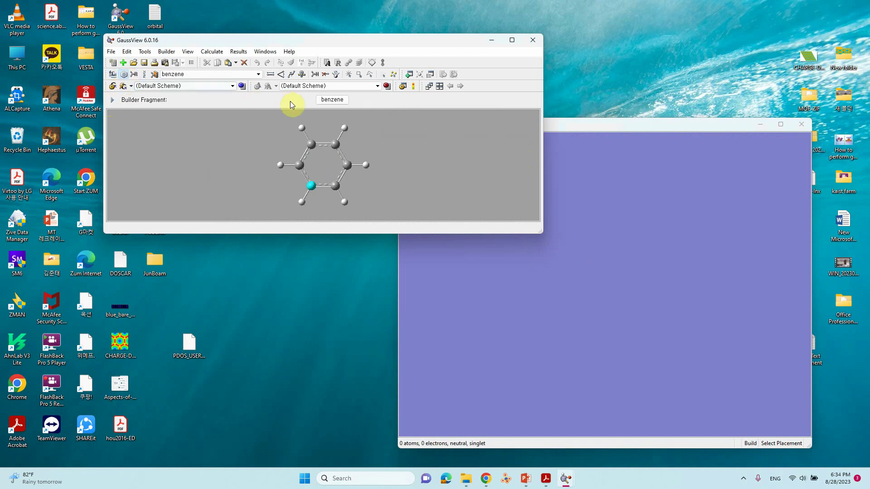
{"action": "left_click", "coordinate": [340, 103]}
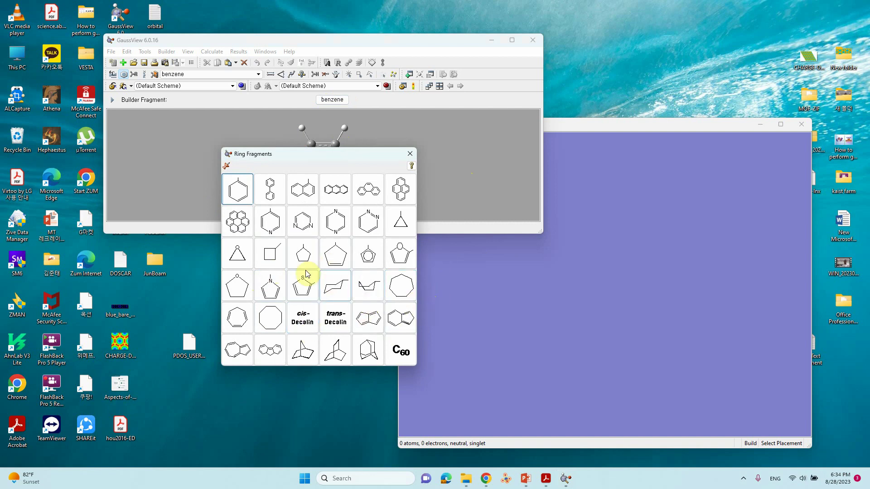
{"action": "left_click", "coordinate": [241, 201]}
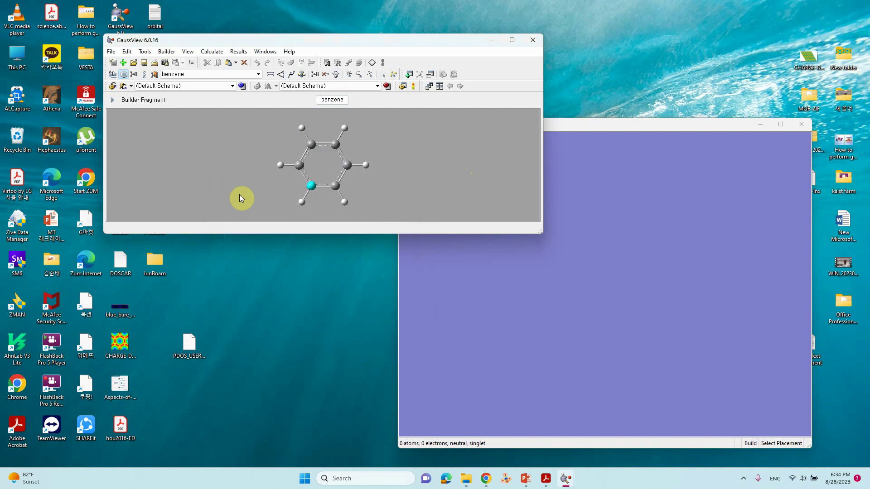
{"action": "left_click", "coordinate": [627, 273]}
{"action": "left_click_drag", "start_coordinate": [639, 323], "coordinate": [616, 260]}
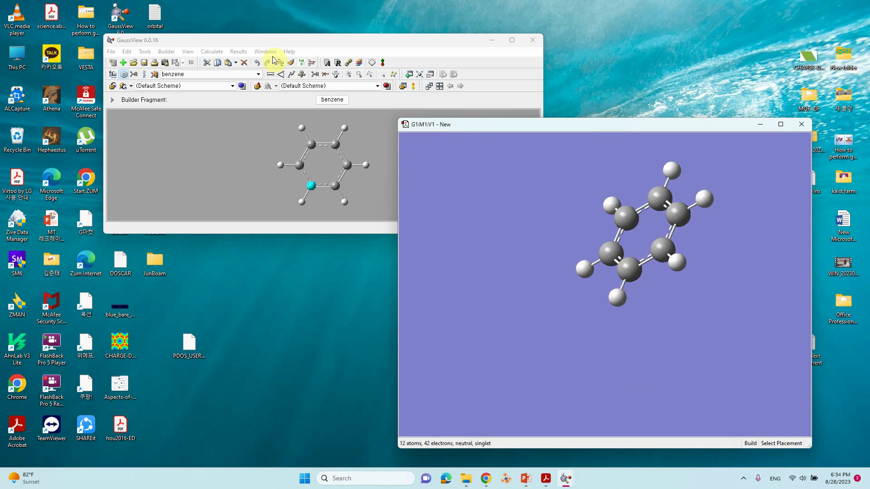
Enable point group symmetry for the benzene molecule and choose D6h as the approximate higher-order point group
{"action": "left_click", "coordinate": [166, 51]}
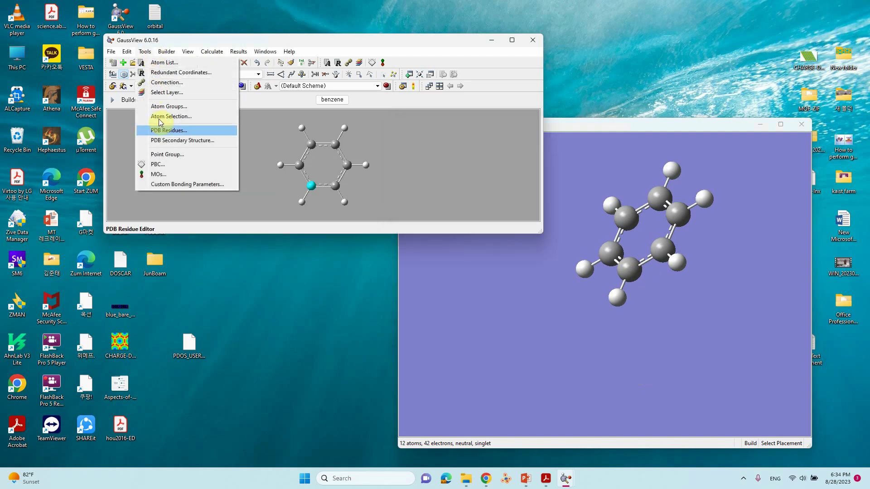
{"action": "left_click", "coordinate": [159, 151]}
{"action": "left_click", "coordinate": [519, 48]}
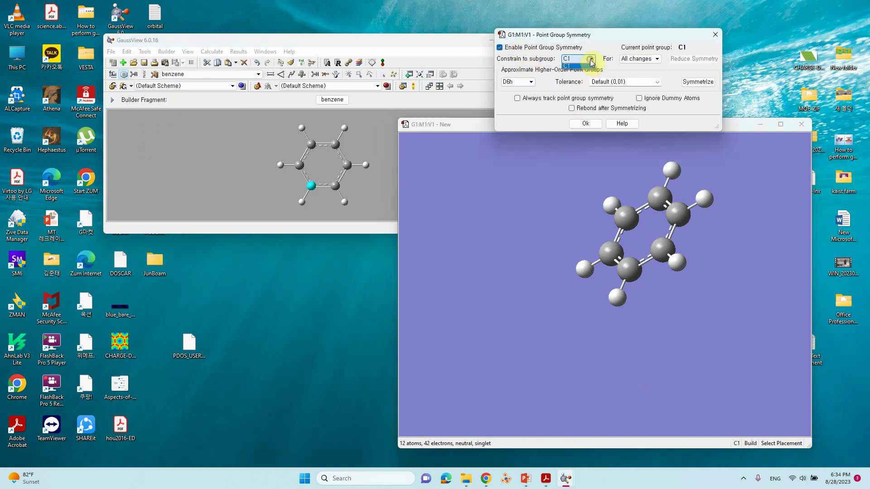
{"action": "left_click", "coordinate": [530, 83]}
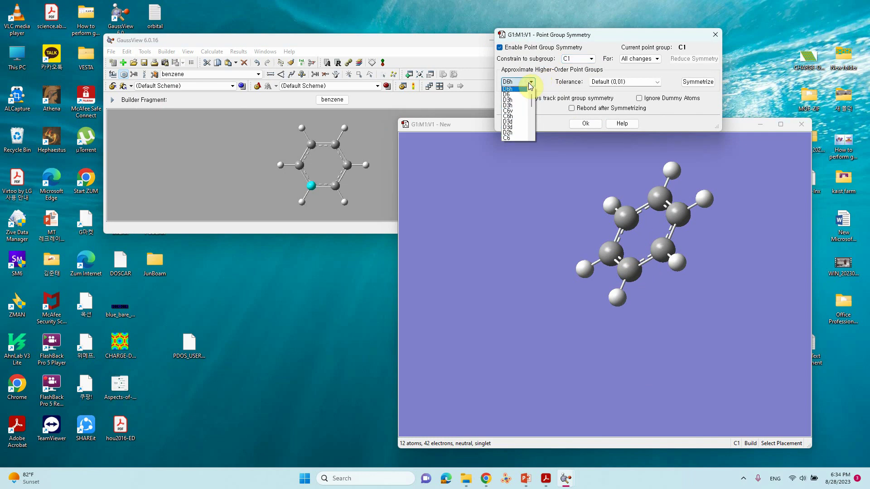
{"action": "left_click", "coordinate": [510, 88]}
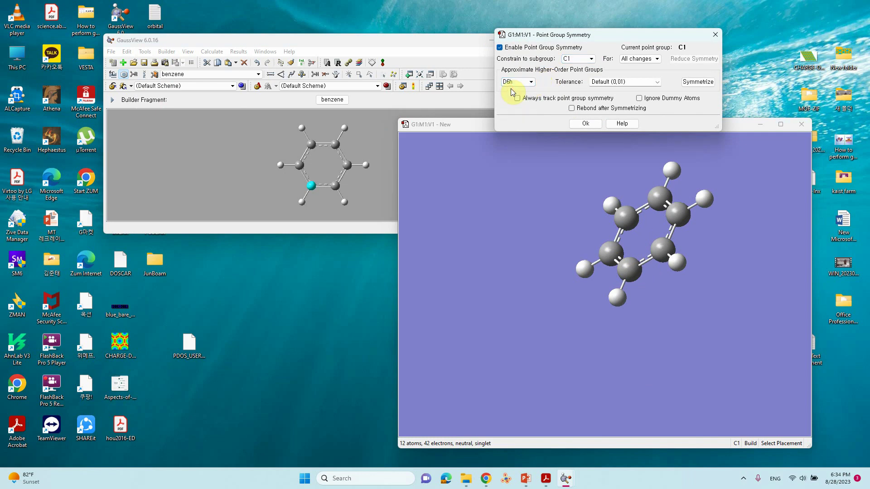
{"action": "left_click", "coordinate": [596, 125]}
{"action": "left_click", "coordinate": [586, 125]}
{"action": "left_click_drag", "start_coordinate": [730, 258], "coordinate": [654, 237]}
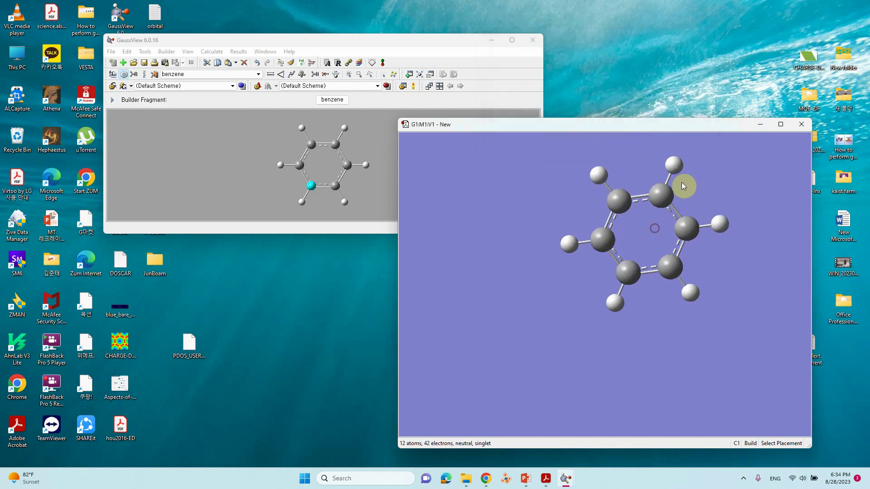
Start saving the benzene structure and create and open a folder named C6H6 inside T-2-1-Gaussian-Input-File
{"action": "left_click", "coordinate": [111, 52]}
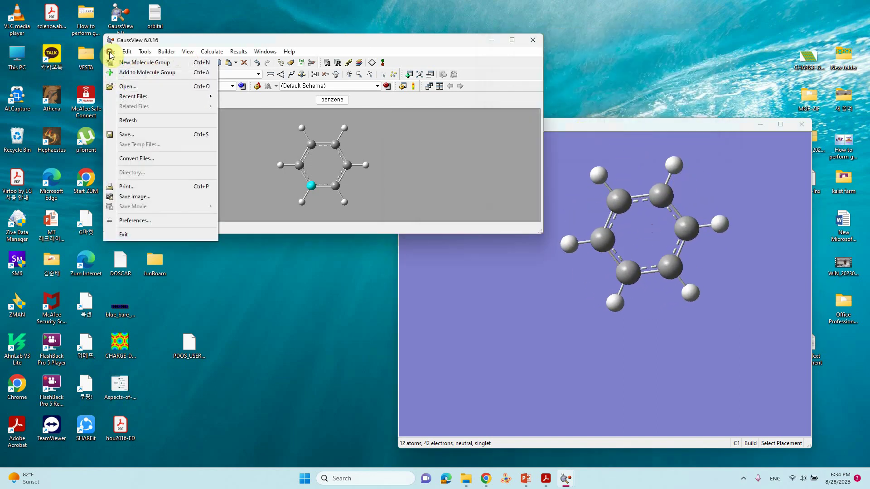
{"action": "left_click", "coordinate": [136, 136]}
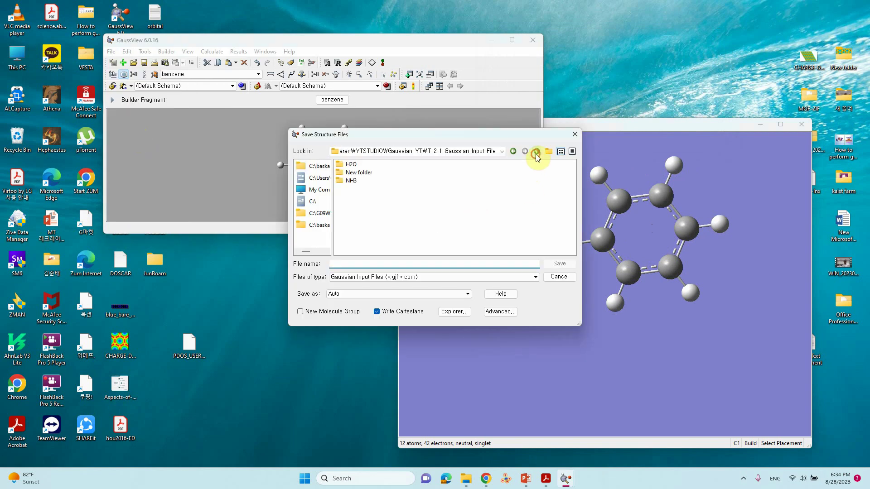
{"action": "left_click", "coordinate": [548, 151]}
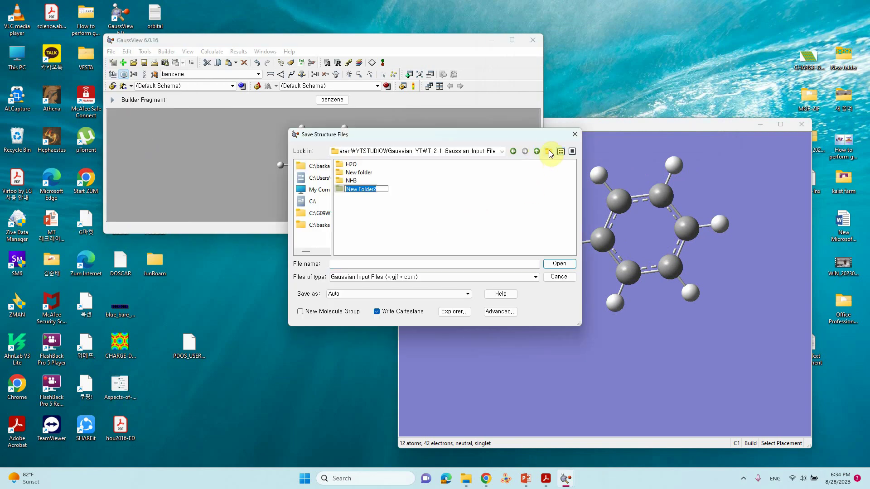
{"action": "type", "text": "C6H"}
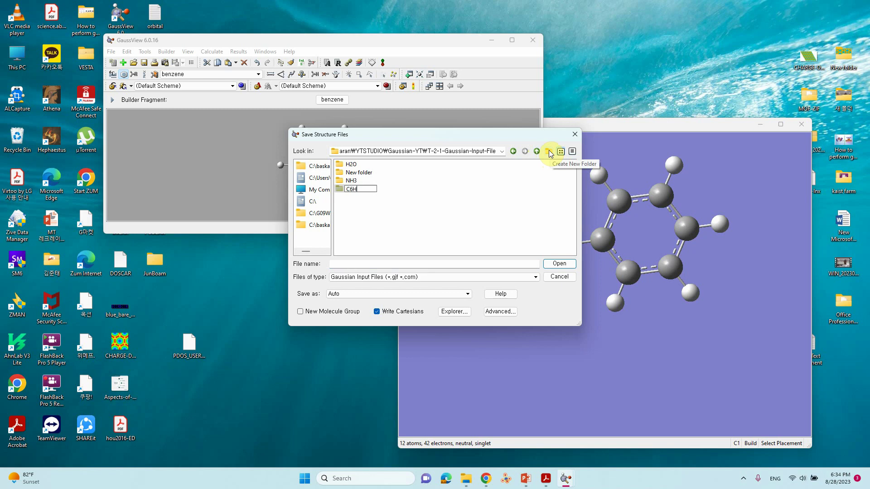
{"action": "type", "text": "6"}
{"action": "left_click", "coordinate": [358, 193]}
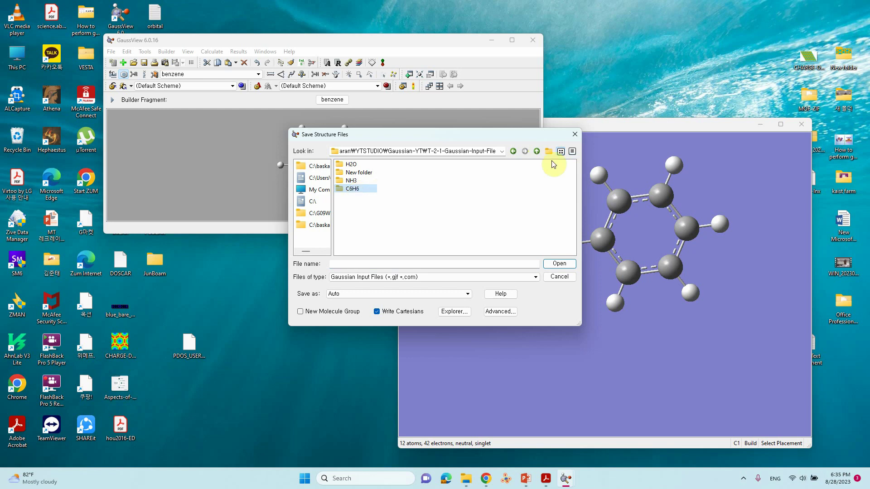
{"action": "left_click", "coordinate": [574, 139]}
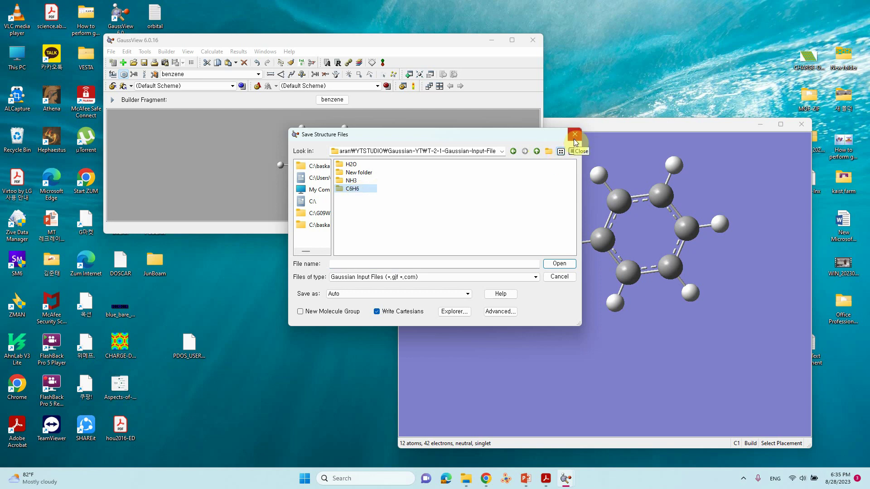
{"action": "double_click", "coordinate": [356, 190]}
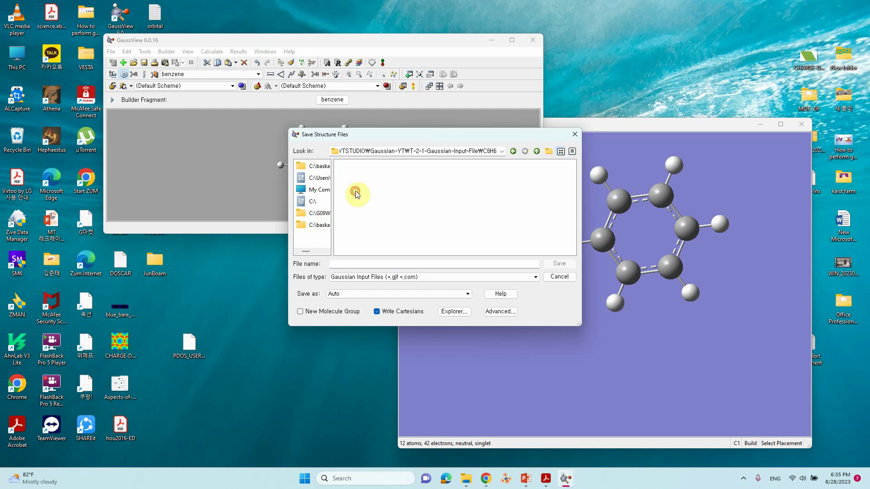
Save the benzene molecule in the C6H6 folder as a Gaussian input file named C6H6 and close its window
{"action": "left_click", "coordinate": [353, 265]}
{"action": "type", "text": "C6H6"}
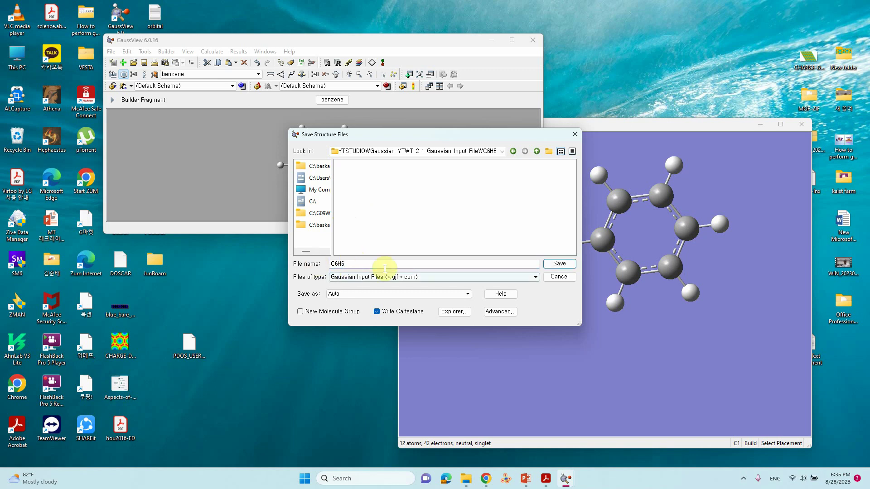
{"action": "left_click", "coordinate": [564, 267]}
{"action": "left_click_drag", "start_coordinate": [564, 267], "coordinate": [662, 295]}
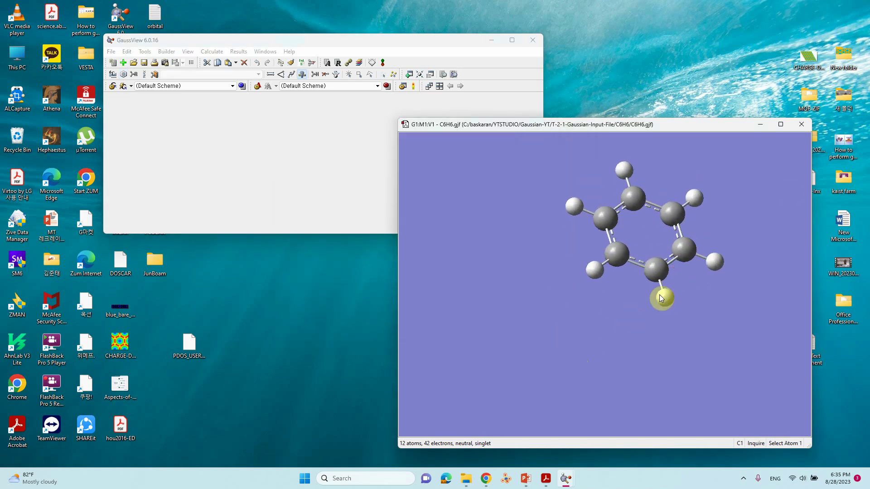
{"action": "left_click", "coordinate": [803, 127]}
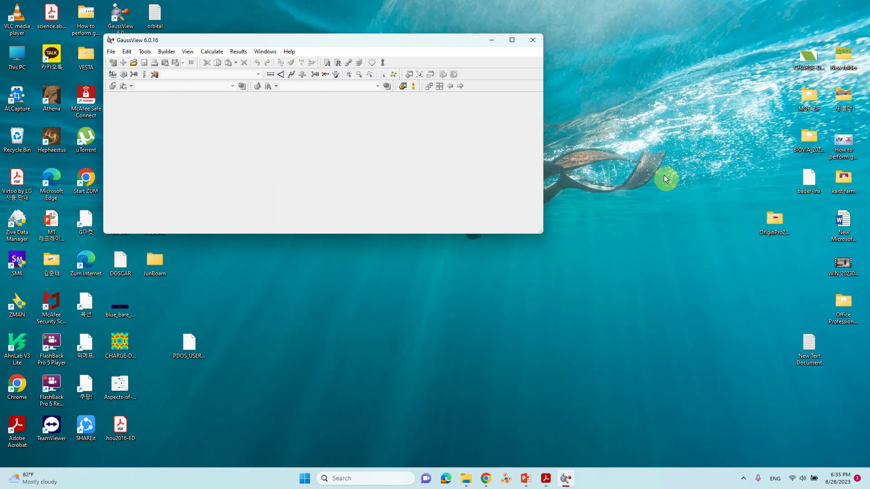
{"action": "left_click_drag", "start_coordinate": [425, 46], "coordinate": [476, 101]}
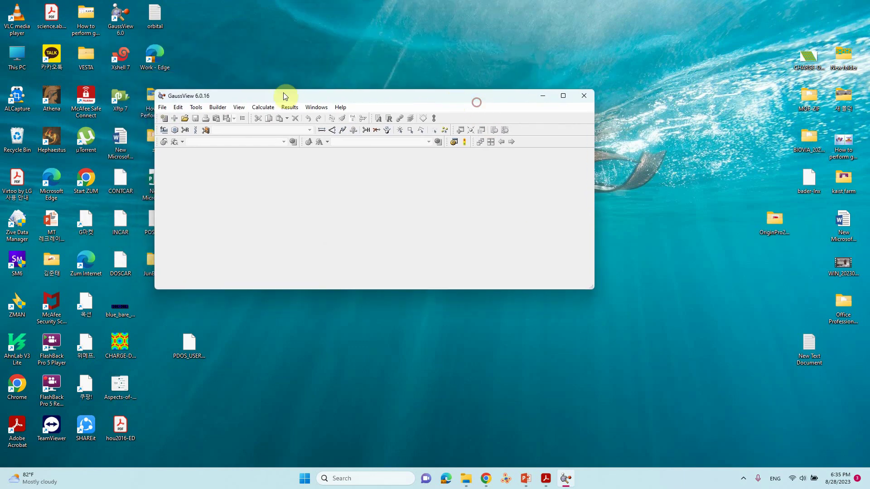
Build benzene from the ring fragment in a new molecule window, check its charge and spin multiplicity, and close the window
{"action": "left_click", "coordinate": [163, 118]}
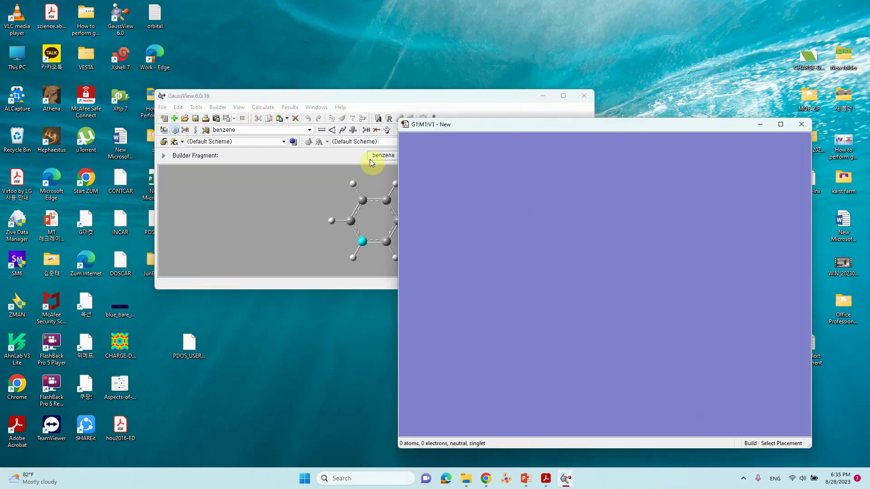
{"action": "left_click", "coordinate": [595, 272]}
{"action": "left_click_drag", "start_coordinate": [595, 271], "coordinate": [608, 281]}
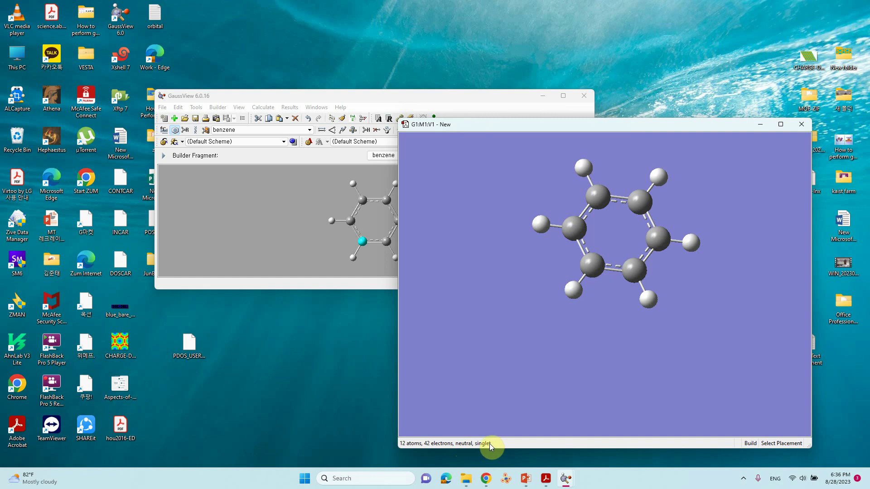
{"action": "left_click_drag", "start_coordinate": [543, 372], "coordinate": [575, 322]}
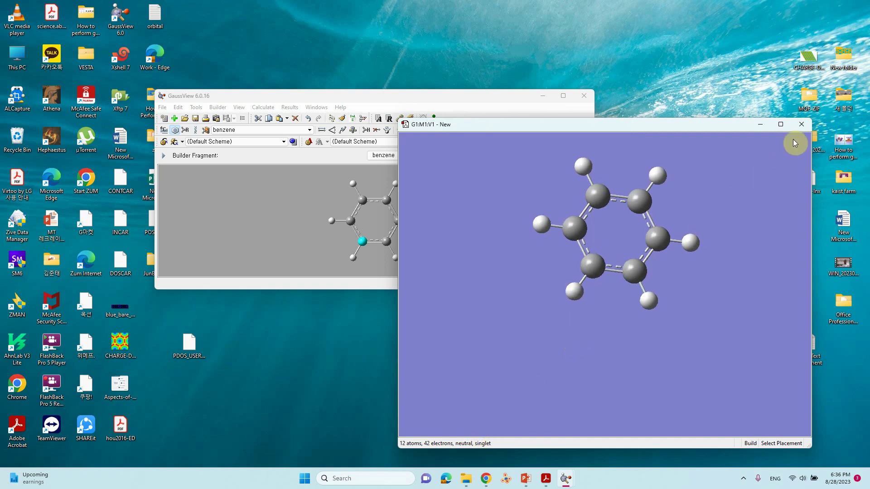
{"action": "left_click", "coordinate": [801, 124]}
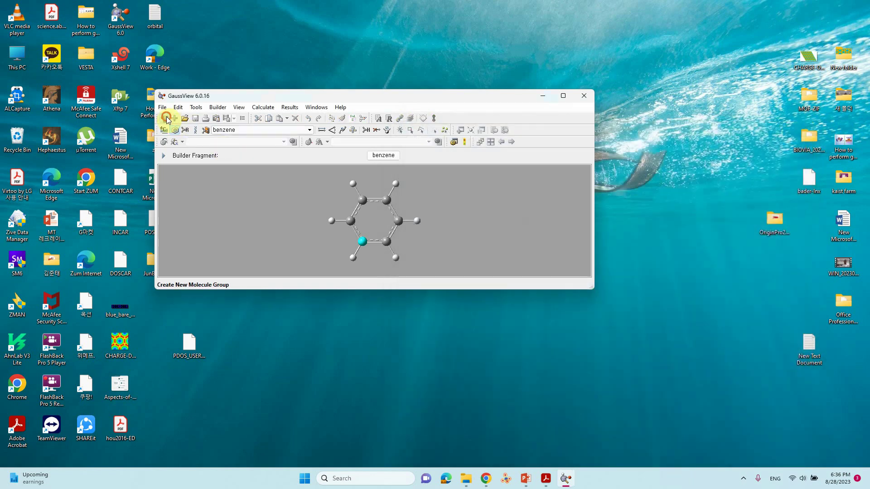
Build a water molecule in a new molecule window from the tetravalent oxygen fragment (S-S-LP-LP) and check its charge and multiplicity
{"action": "left_click", "coordinate": [164, 119]}
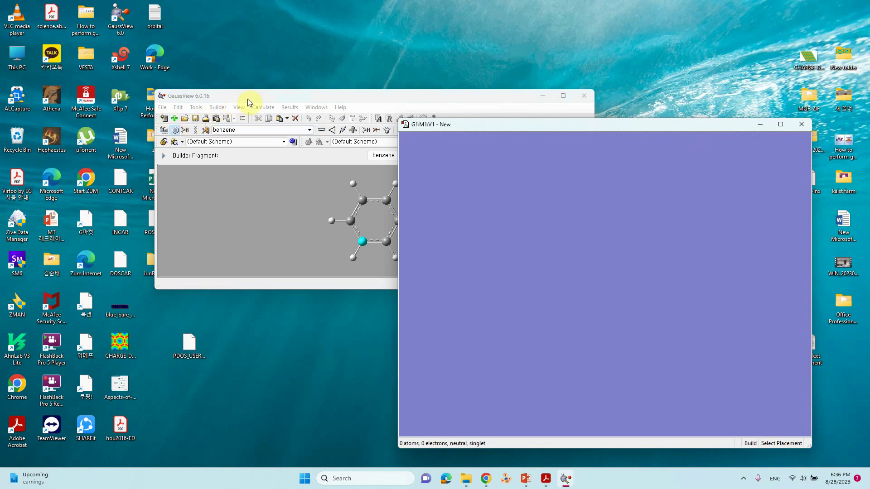
{"action": "left_click_drag", "start_coordinate": [249, 97], "coordinate": [206, 68]}
{"action": "left_click", "coordinate": [122, 102]}
{"action": "left_click", "coordinate": [342, 128]}
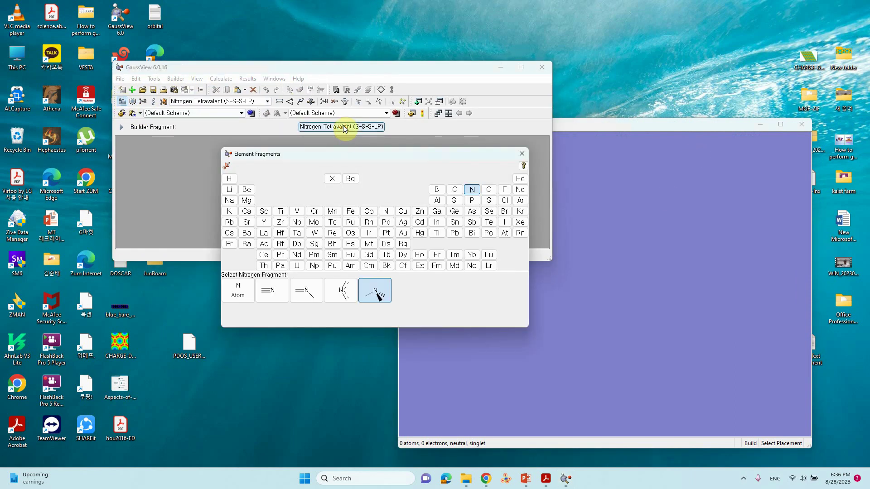
{"action": "left_click", "coordinate": [489, 189]}
{"action": "left_click", "coordinate": [306, 290]}
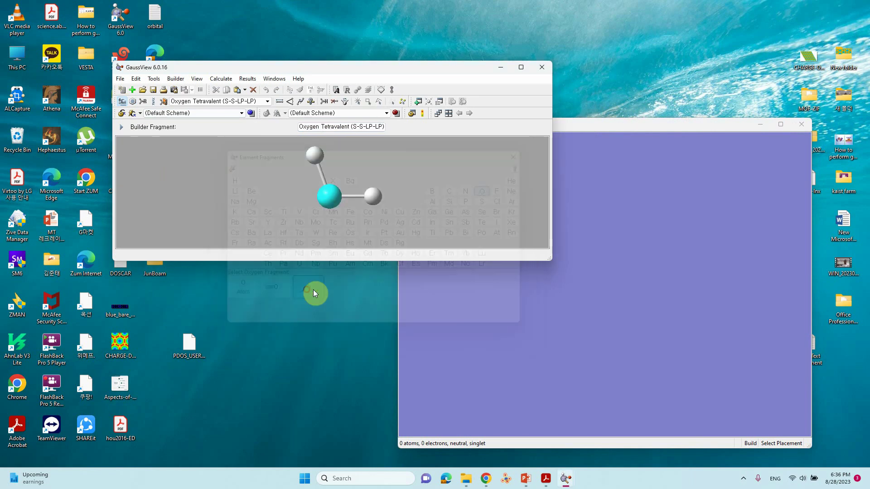
{"action": "left_click", "coordinate": [636, 293]}
{"action": "left_click_drag", "start_coordinate": [672, 237], "coordinate": [566, 268]}
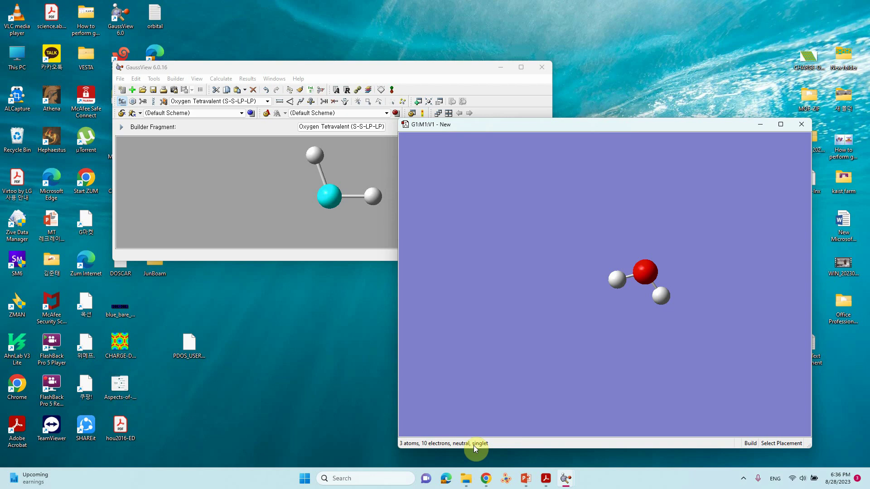
Replace the water with an ammonia molecule built from the tetravalent nitrogen fragment (S-S-S-LP), undoing the misplaced fragment, and check its charge and multiplicity
{"action": "left_click", "coordinate": [346, 129]}
{"action": "left_click", "coordinate": [470, 190]}
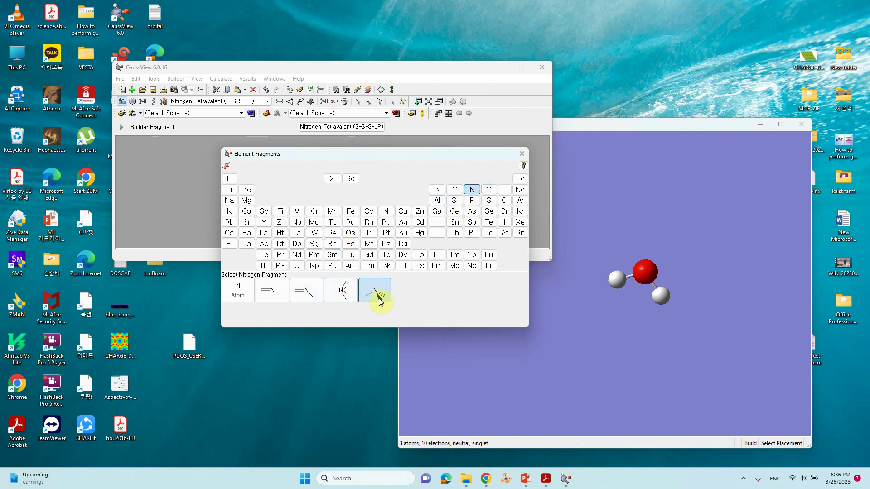
{"action": "left_click", "coordinate": [377, 293]}
{"action": "left_click", "coordinate": [645, 272]}
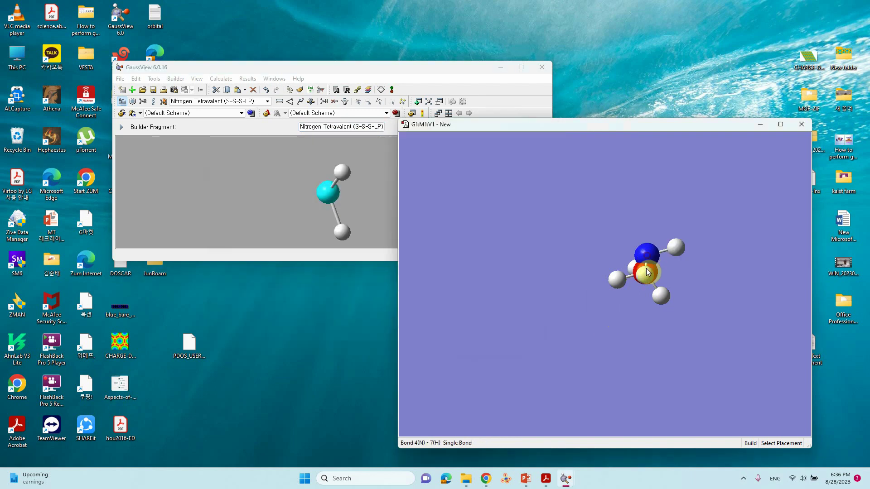
{"action": "key", "text": "ctrl+z"}
{"action": "key", "text": "ctrl+z"}
{"action": "left_click", "coordinate": [642, 297]}
{"action": "left_click_drag", "start_coordinate": [626, 305], "coordinate": [639, 281]}
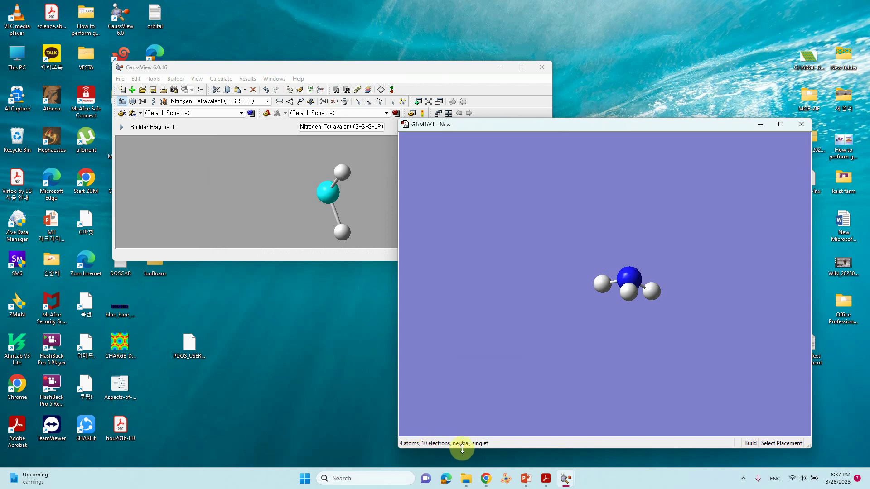
{"action": "left_click_drag", "start_coordinate": [570, 397], "coordinate": [586, 352]}
Delete one hydrogen from the ammonia to check the changed multiplicity, restore the atom, and close the molecule window
{"action": "left_click", "coordinate": [607, 289]}
{"action": "key", "text": "ctrl+z"}
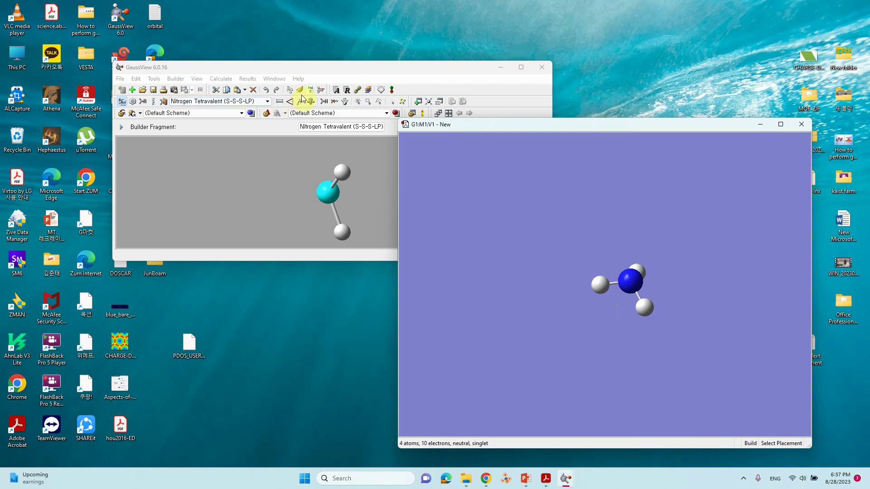
{"action": "left_click", "coordinate": [334, 102]}
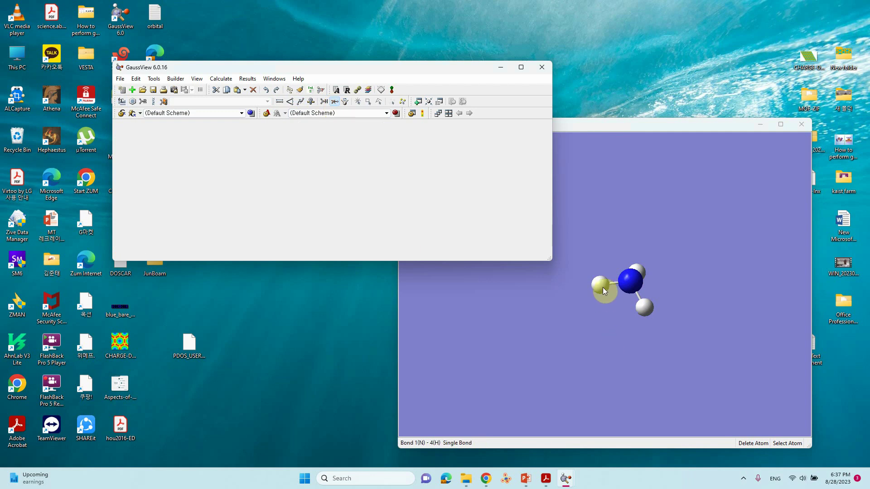
{"action": "left_click", "coordinate": [603, 287]}
{"action": "left_click", "coordinate": [602, 286]}
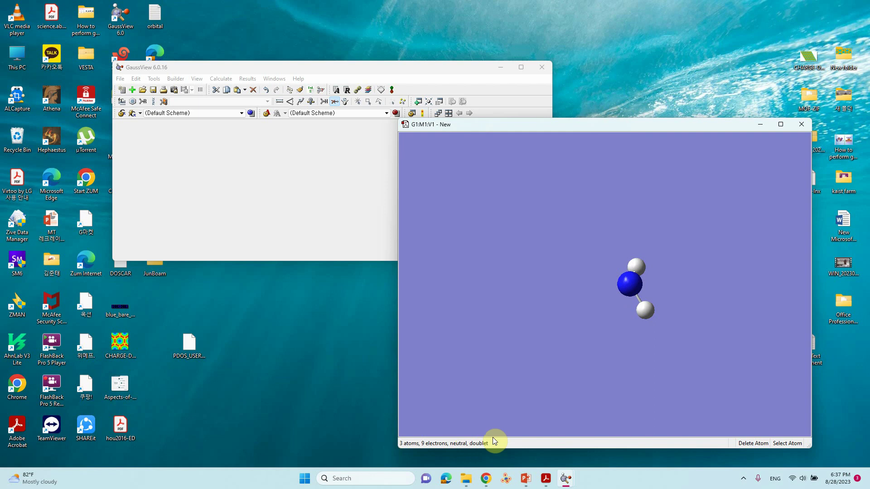
{"action": "key", "text": "ctrl+y"}
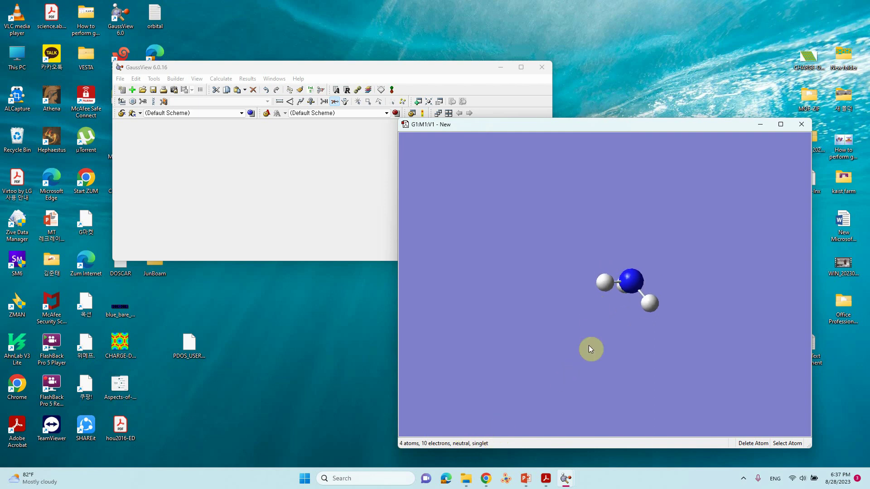
{"action": "left_click", "coordinate": [803, 125]}
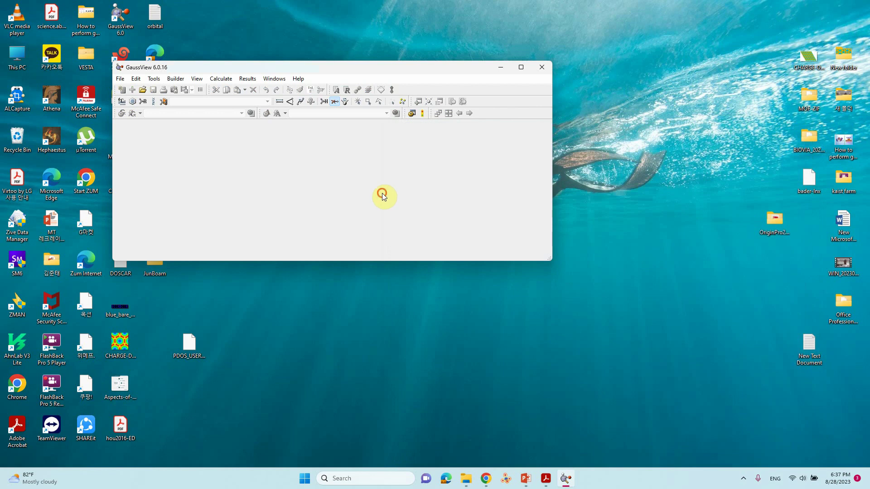
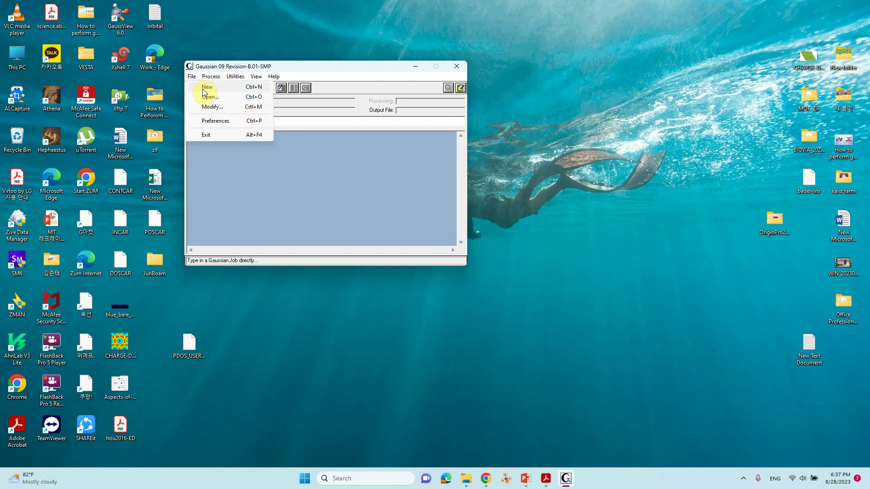
In Gaussian 09, open the input file H2O.gjf from the H2O folder inside T-2-1-Gaussian-Input-File
{"action": "left_click", "coordinate": [206, 97]}
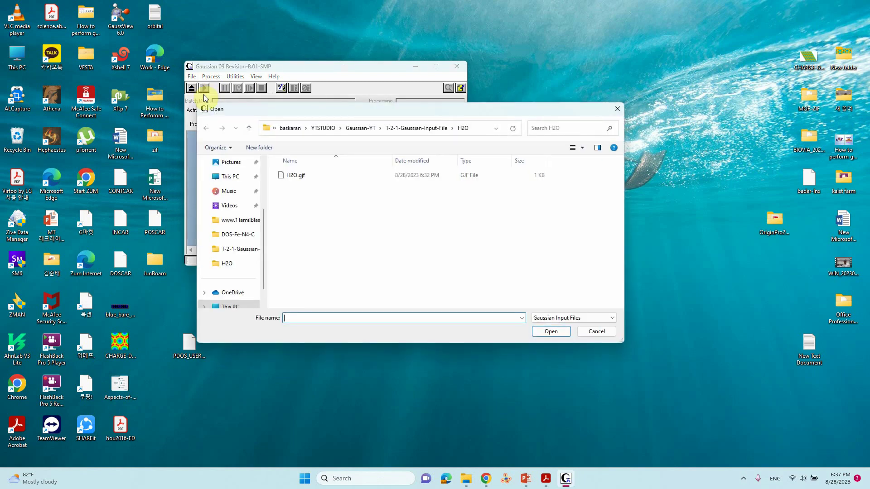
{"action": "left_click", "coordinate": [390, 128]}
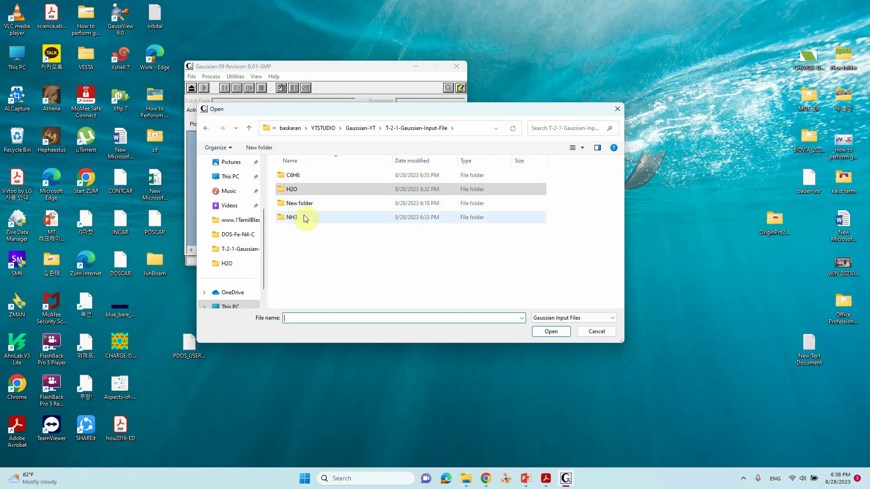
{"action": "double_click", "coordinate": [290, 188]}
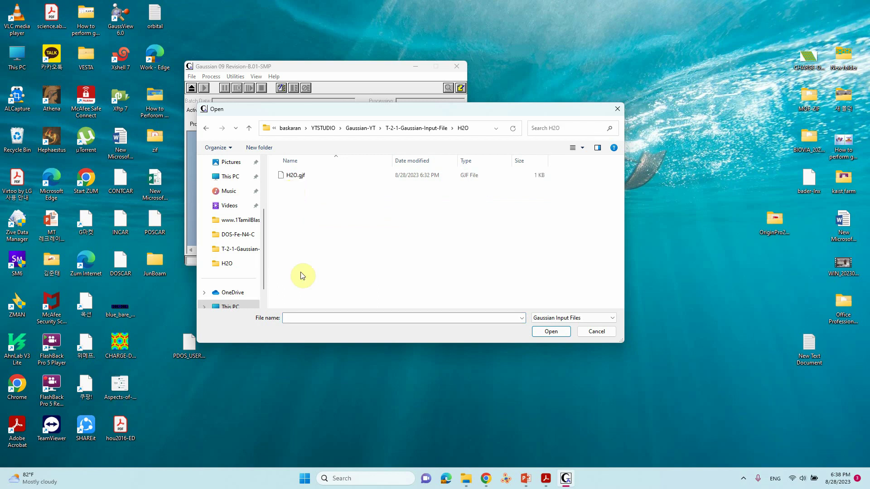
{"action": "left_click", "coordinate": [292, 178]}
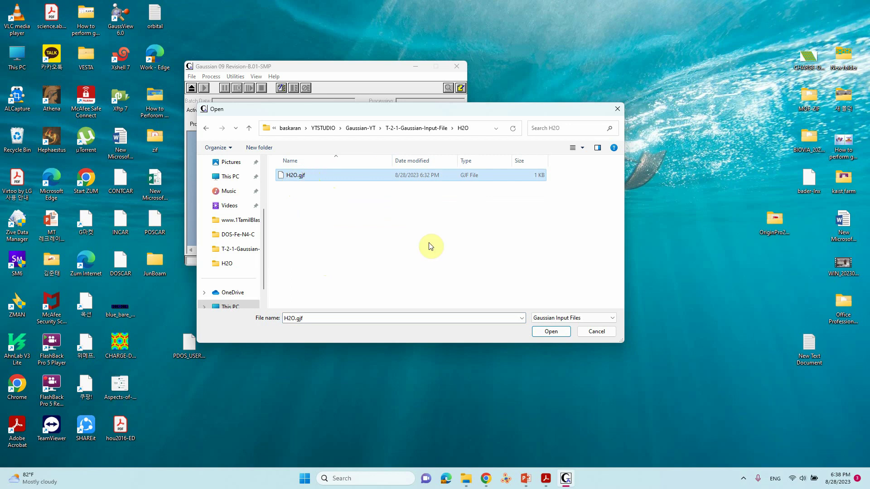
{"action": "left_click", "coordinate": [543, 331]}
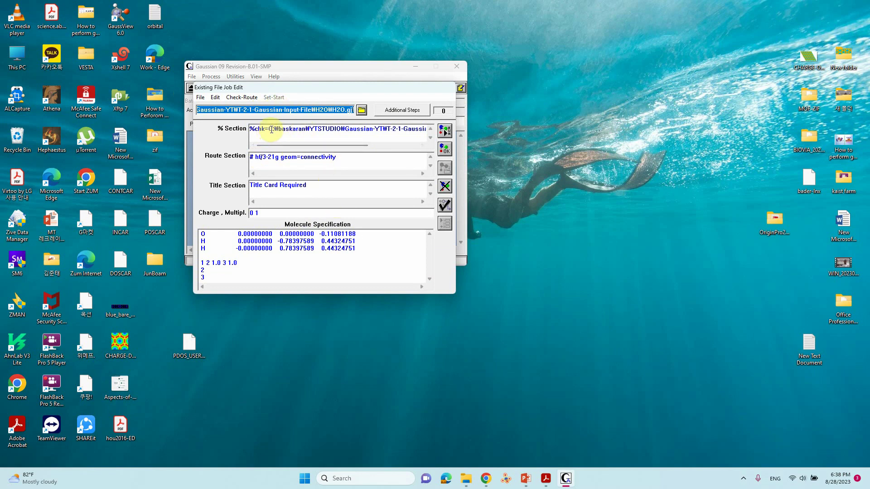
Remove the folder path from the checkpoint line in the % Section, leaving %chk=H2O.chk
{"action": "left_click_drag", "start_coordinate": [269, 131], "coordinate": [402, 129]}
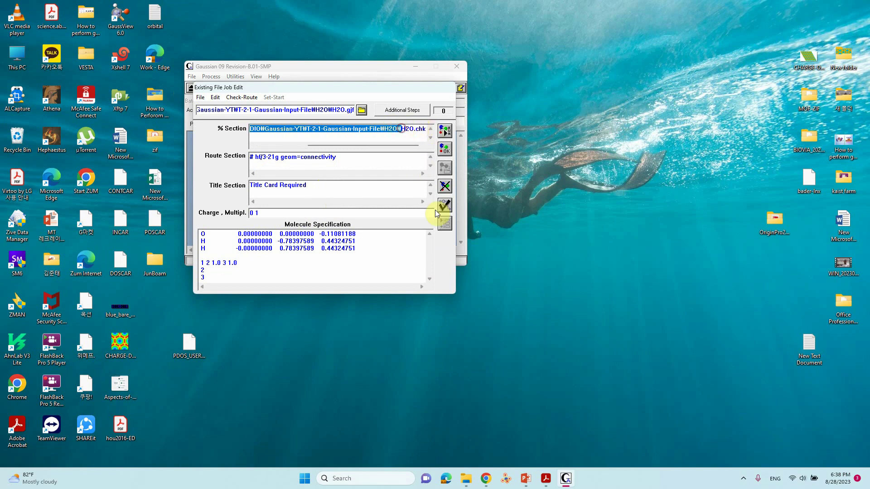
{"action": "key", "text": "BackSpace"}
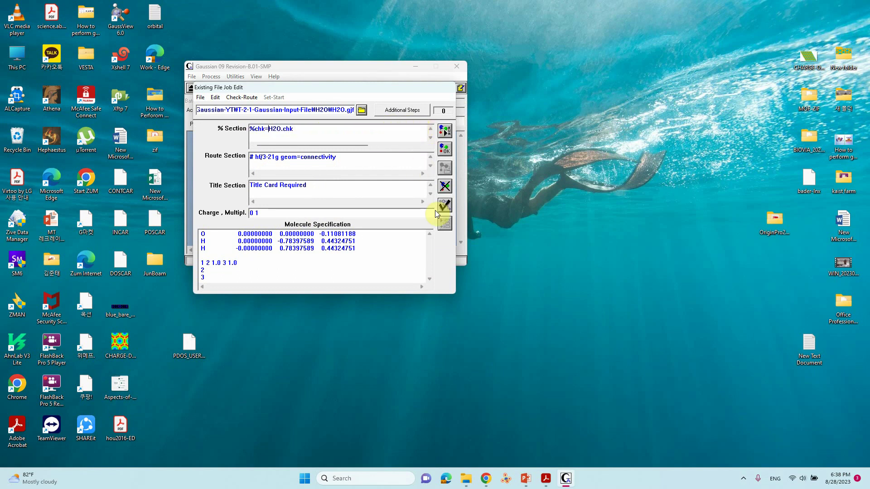
{"action": "left_click", "coordinate": [303, 129]}
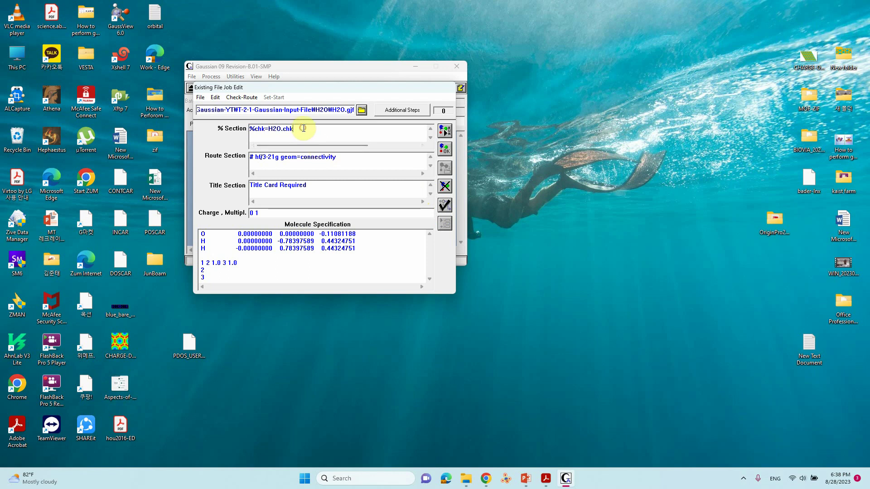
Add the lines %mem=6MW and %nproc=1 below the checkpoint line in the % Section
{"action": "key", "text": "Return"}
{"action": "type", "text": "%mem"}
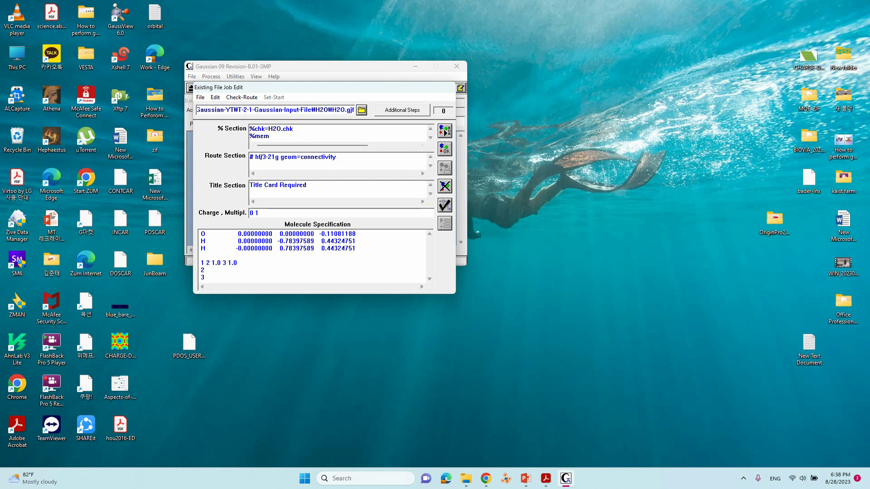
{"action": "type", "text": "=6MW"}
{"action": "left_click_drag", "start_coordinate": [334, 158], "coordinate": [233, 151]}
{"action": "left_click", "coordinate": [293, 136]}
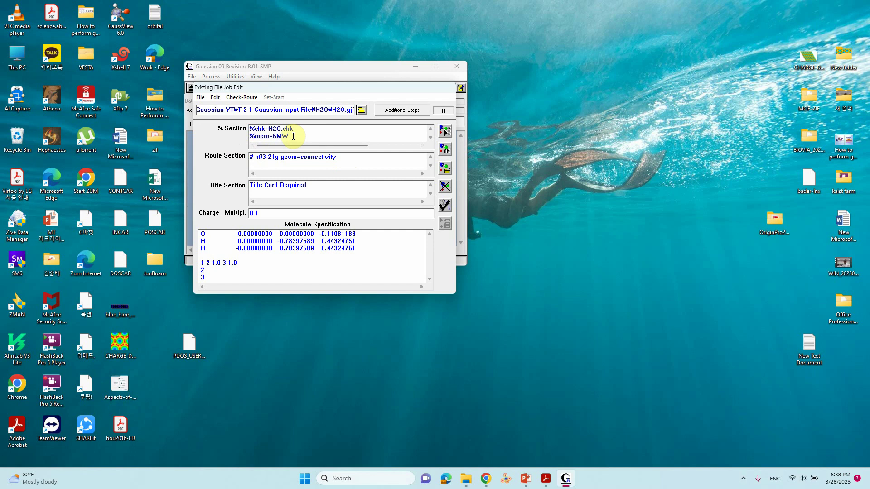
{"action": "key", "text": "Return"}
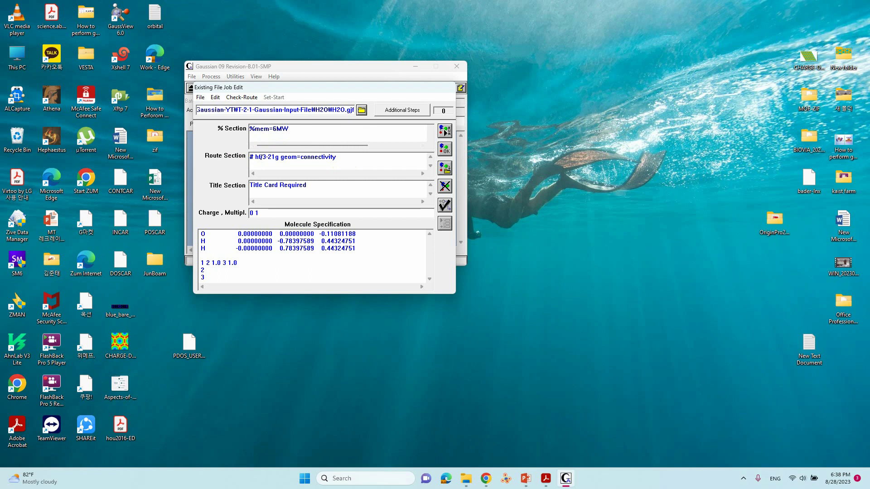
{"action": "type", "text": "%nproc="}
{"action": "type", "text": "1"}
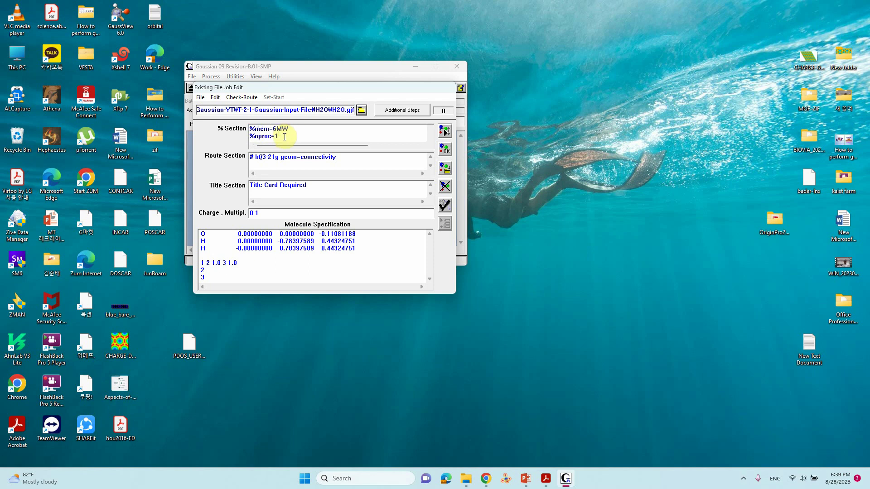
Replace the keywords after # in the Route Section with B3LYP/ 6-31G* opt freq
{"action": "left_click", "coordinate": [268, 156]}
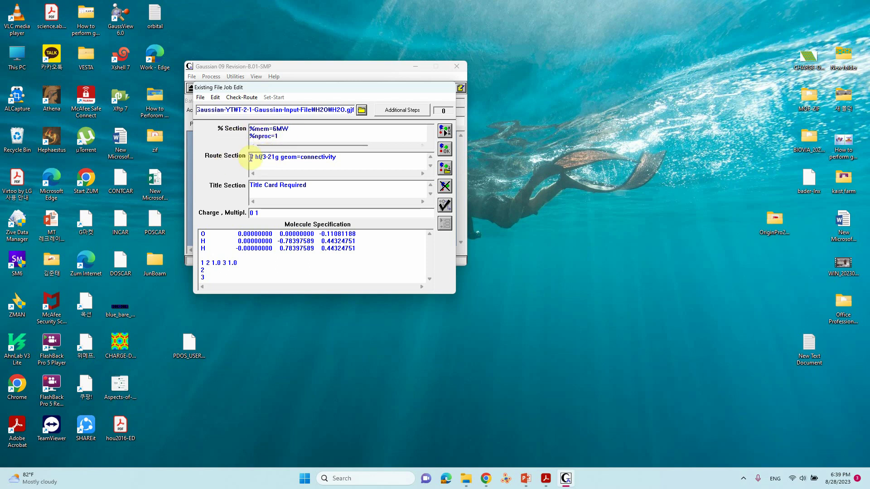
{"action": "mouse_move", "coordinate": [336, 159]}
{"action": "left_mouse_down"}
{"action": "mouse_move", "coordinate": [245, 157]}
{"action": "mouse_move", "coordinate": [346, 155]}
{"action": "left_mouse_up"}
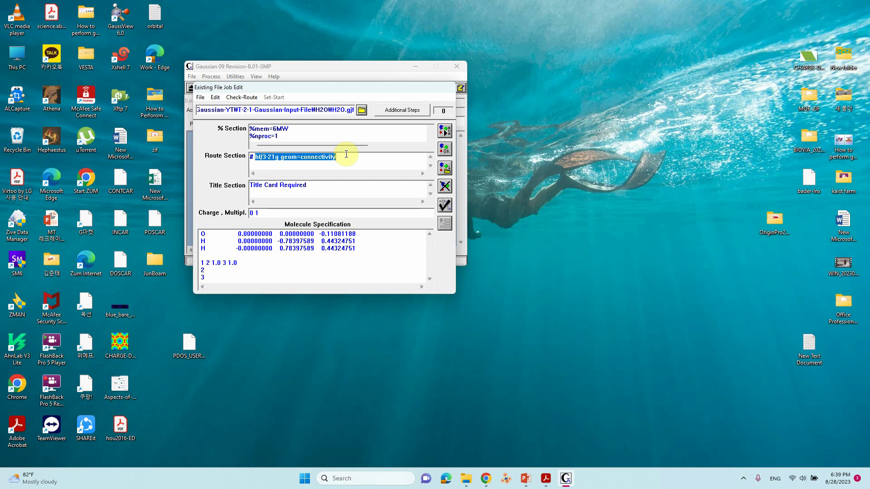
{"action": "type", "text": "B"}
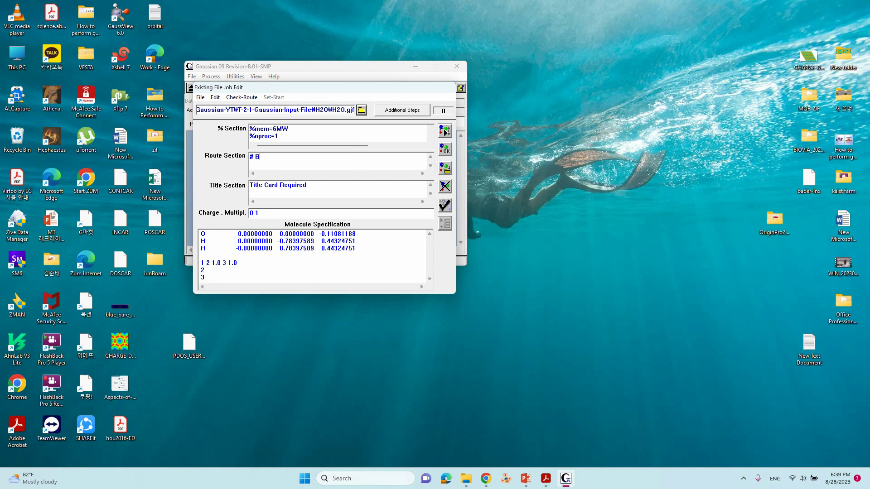
{"action": "type", "text": "3LYP/ 6-31G* opt freq"}
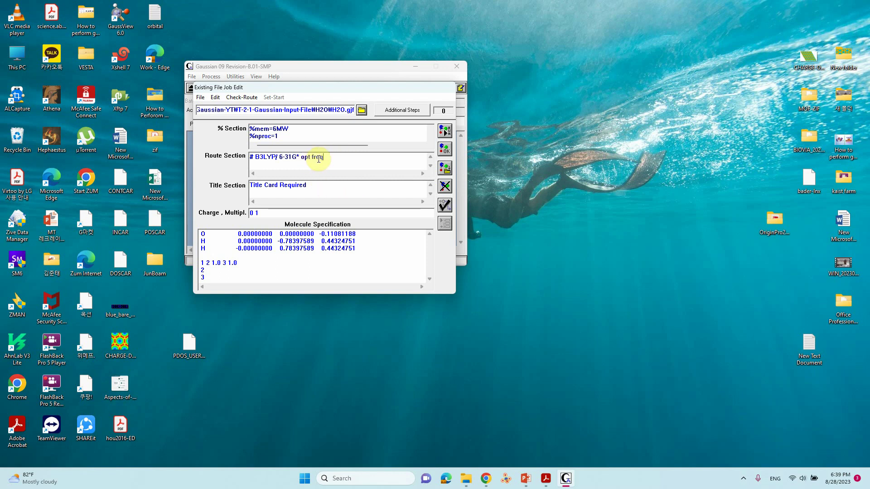
Replace the placeholder text in the Title Section with H2O
{"action": "left_click_drag", "start_coordinate": [306, 185], "coordinate": [241, 189]}
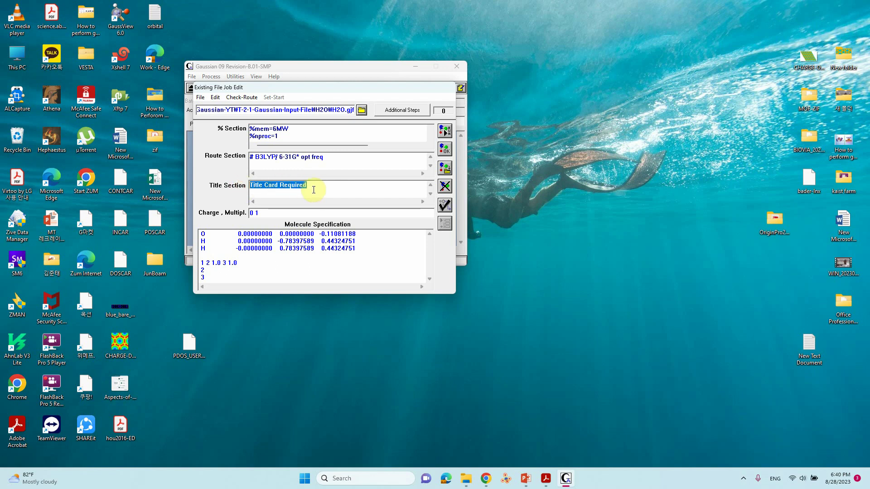
{"action": "type", "text": "H2"}
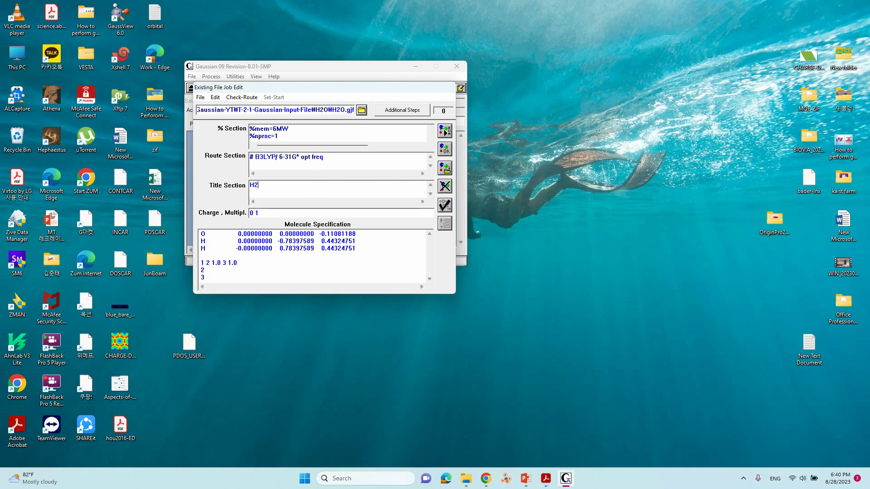
{"action": "type", "text": "O"}
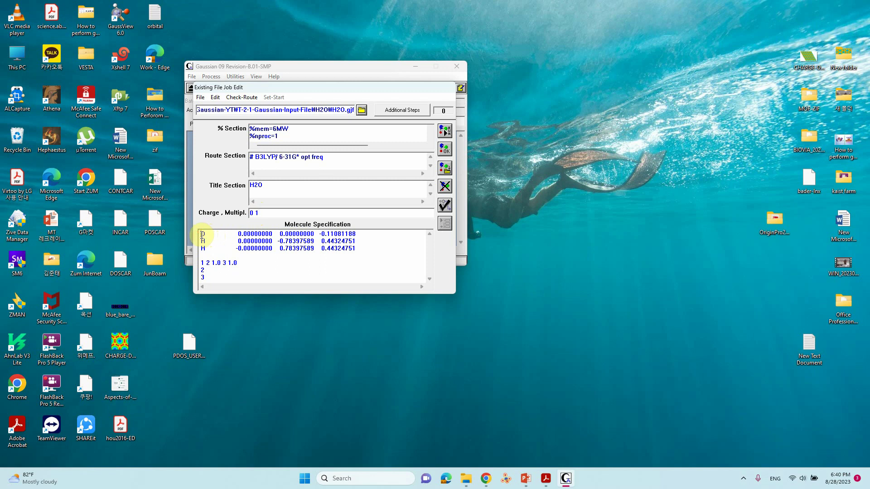
Delete the connectivity lines below the atom coordinates in the Molecule Specification, keeping only the O and two H coordinate rows
{"action": "left_click_drag", "start_coordinate": [202, 235], "coordinate": [351, 248]}
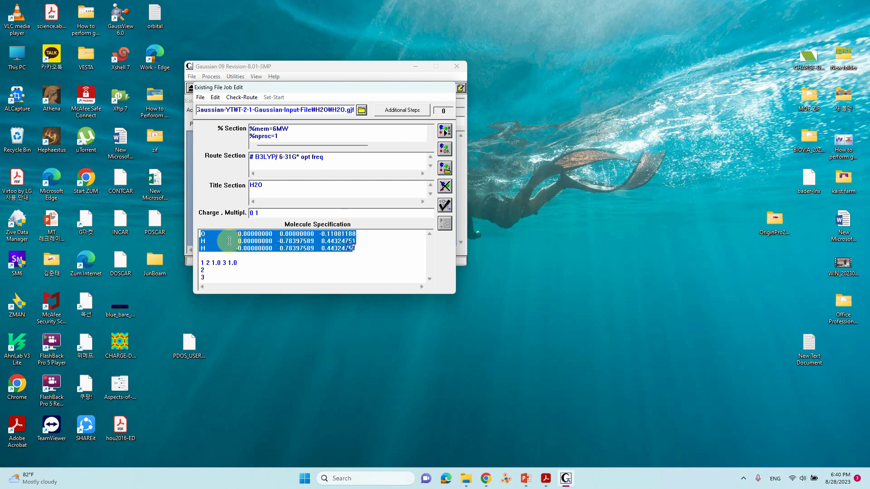
{"action": "left_click", "coordinate": [205, 236]}
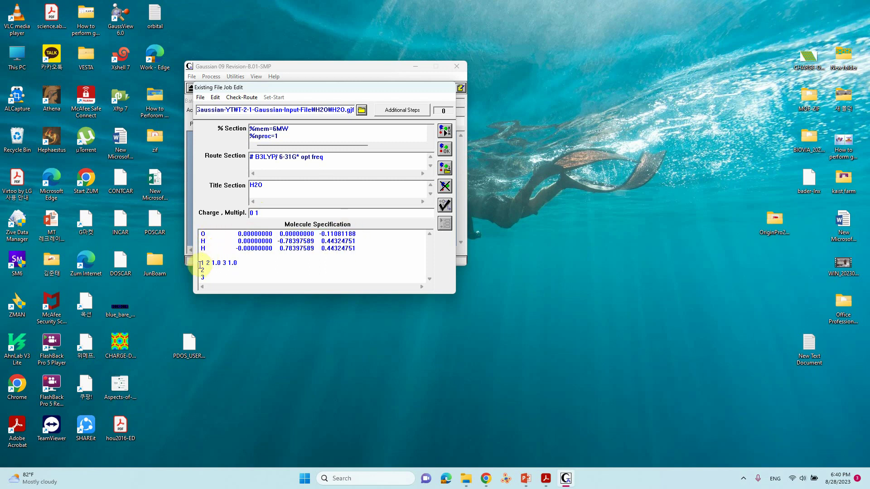
{"action": "left_click_drag", "start_coordinate": [200, 263], "coordinate": [268, 278]}
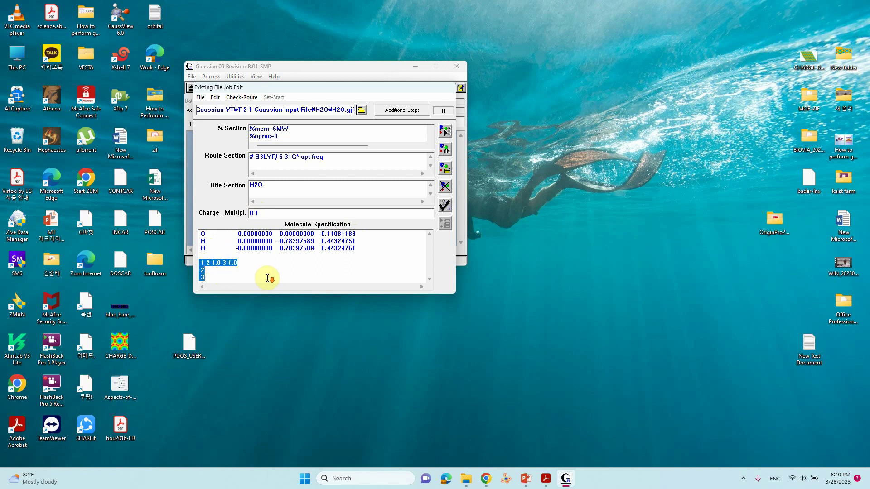
{"action": "key", "text": "Delete"}
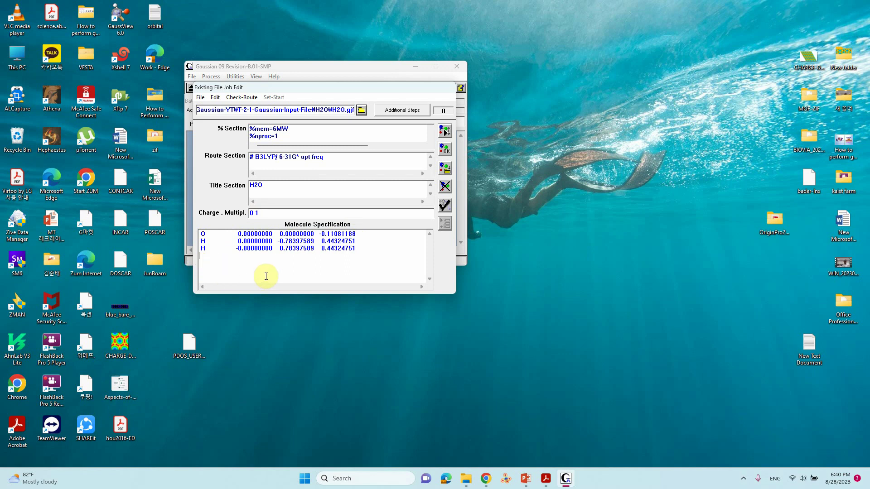
{"action": "key", "text": "BackSpace"}
{"action": "key", "text": "BackSpace"}
{"action": "key", "text": "BackSpace"}
{"action": "key", "text": "BackSpace"}
{"action": "key", "text": "BackSpace"}
{"action": "key", "text": "BackSpace"}
{"action": "key", "text": "BackSpace"}
{"action": "key", "text": "BackSpace"}
{"action": "key", "text": "BackSpace"}
{"action": "key", "text": "BackSpace"}
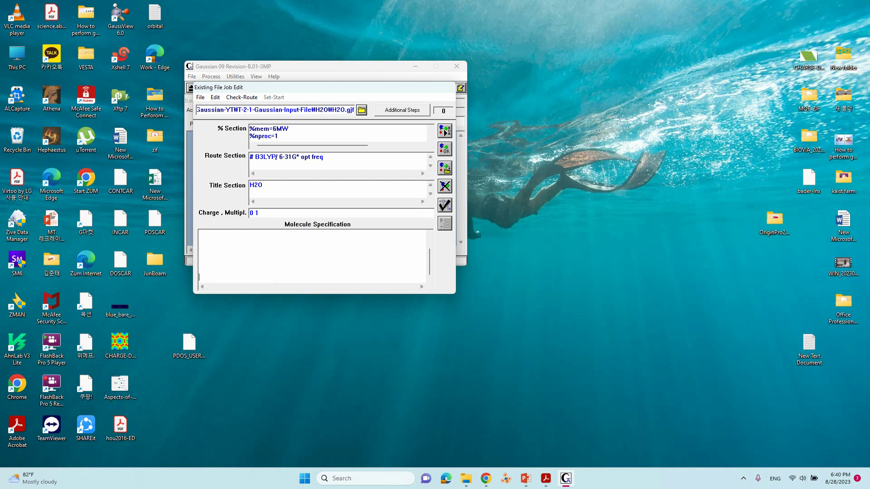
{"action": "type", "text": "O 0.00000000 0.00000000 -0.11081188 H 0.00000000 -0.78397589 0.44324751 H -0.00000000 0.78397589 0.44324751"}
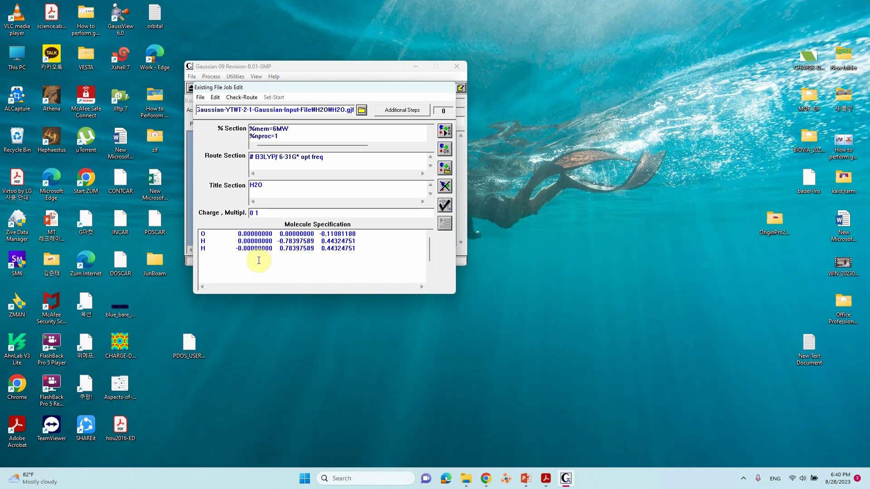
Review the % Section from the %chk=H2O.chk line down to %nproc=1
{"action": "left_click", "coordinate": [287, 136]}
{"action": "type", "text": "%chk=H2O.chk"}
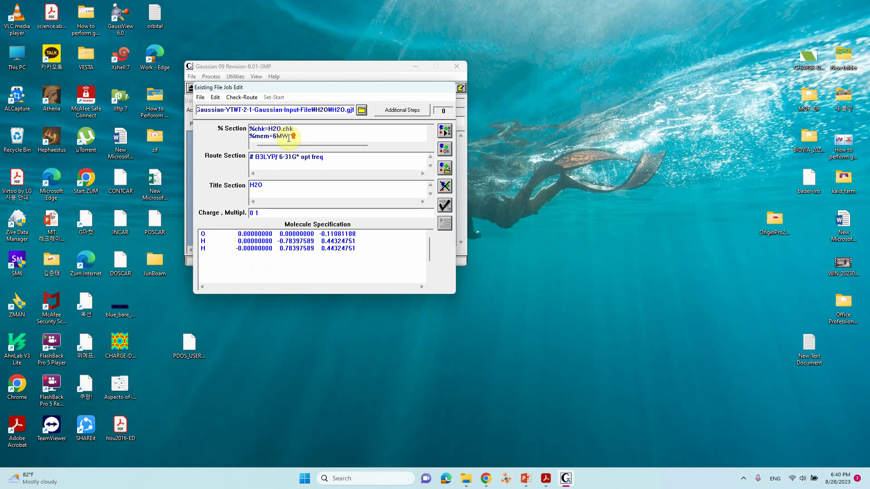
{"action": "left_click", "coordinate": [288, 137]}
{"action": "key", "text": "Return"}
{"action": "type", "text": "%nproc=1"}
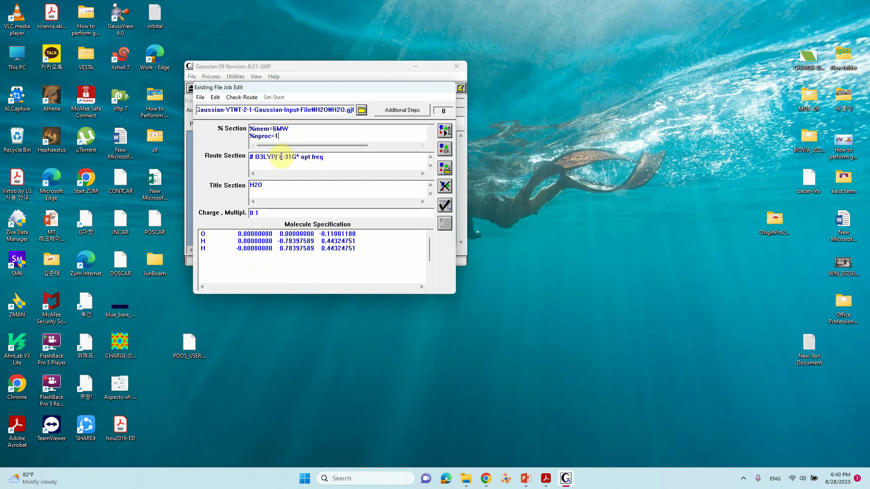
Save the edited job as a new Gaussian input file named H2O-1 in the H2O folder
{"action": "left_click", "coordinate": [200, 98]}
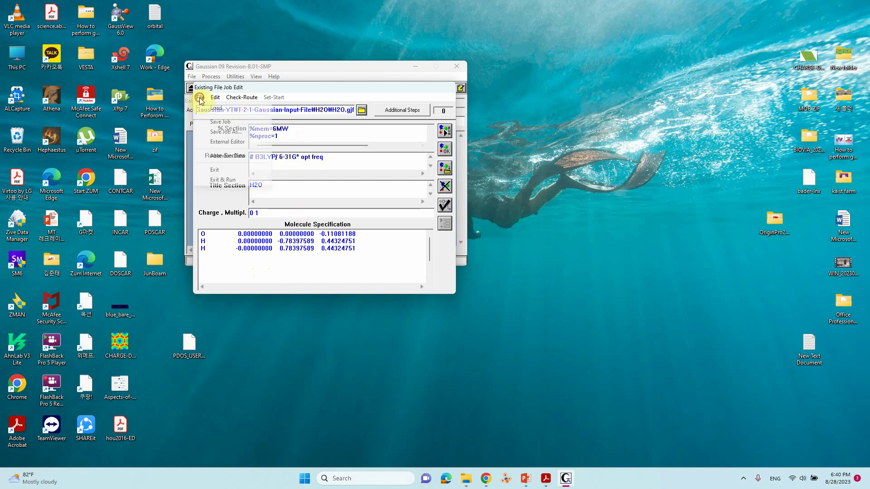
{"action": "left_click", "coordinate": [225, 131]}
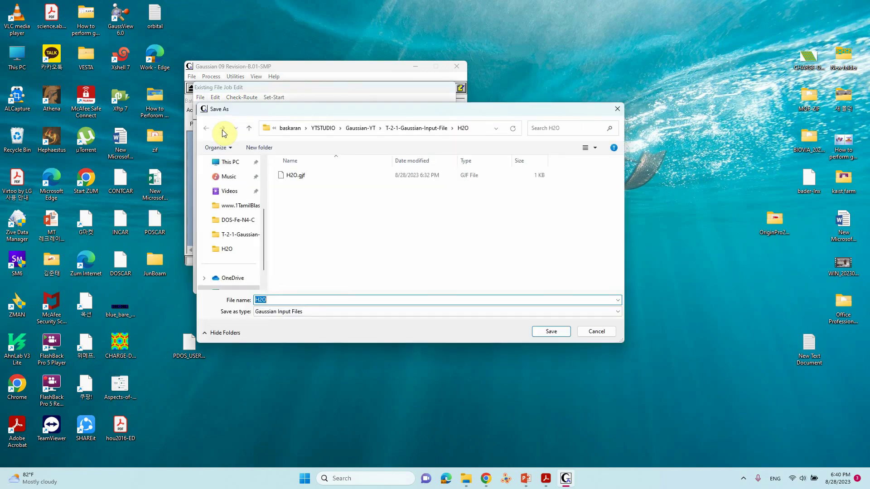
{"action": "left_click", "coordinate": [277, 300]}
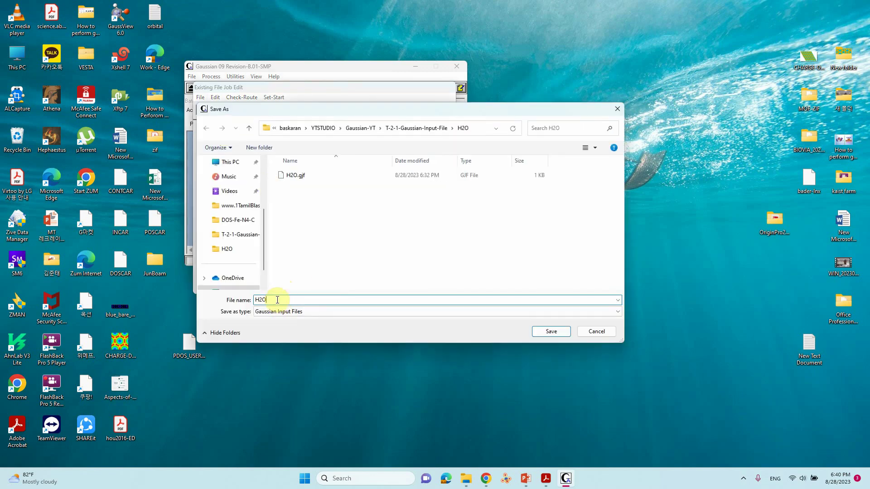
{"action": "type", "text": "-1"}
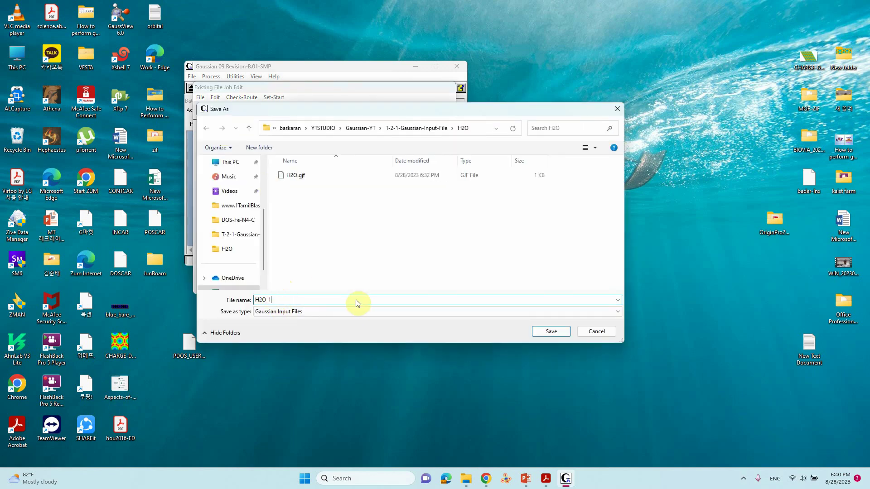
{"action": "left_click", "coordinate": [544, 331]}
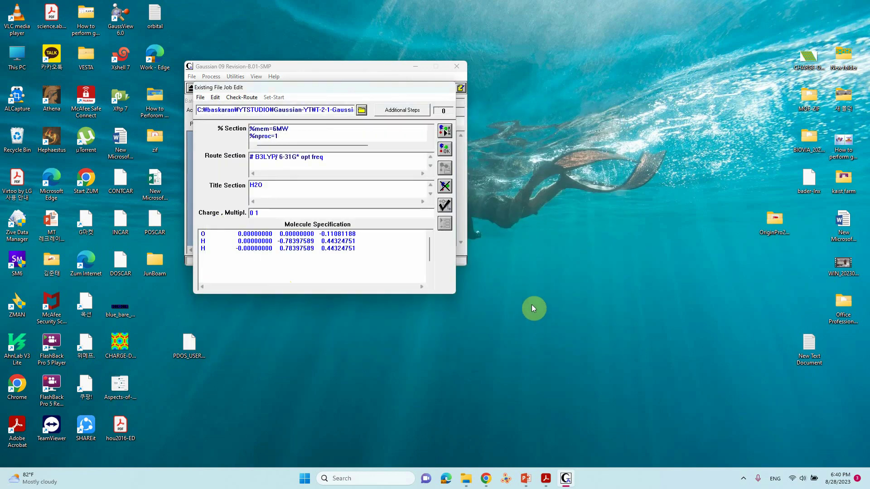
Run the job with its output saved as H2O-1 (*.out) in the H2O folder inside T-2-1-Gaussian-Input-File
{"action": "left_click", "coordinate": [445, 130]}
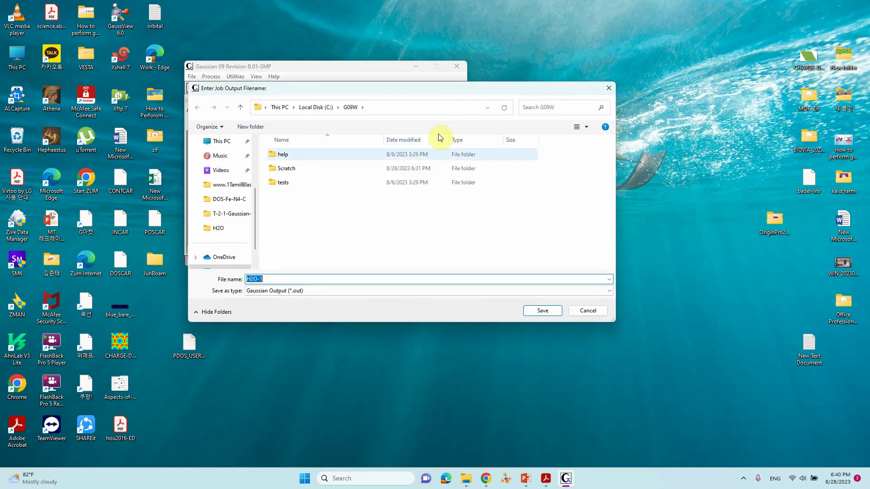
{"action": "left_click", "coordinate": [232, 215]}
{"action": "double_click", "coordinate": [286, 169]}
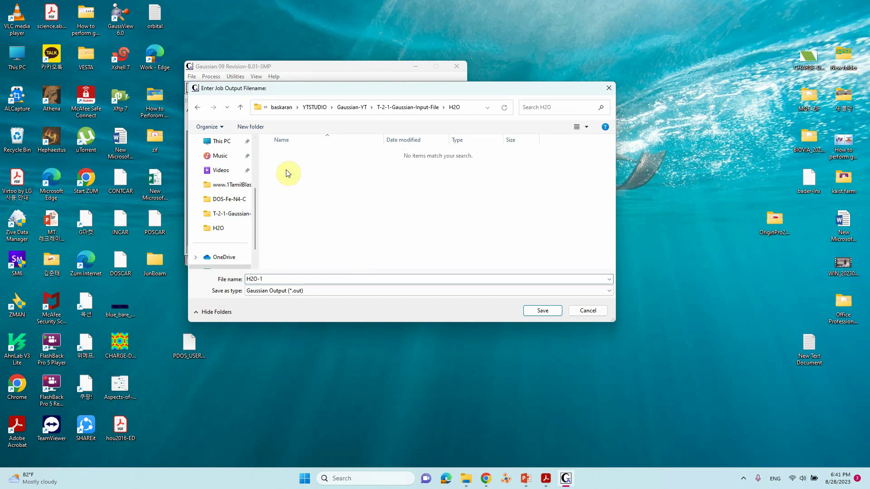
{"action": "double_click", "coordinate": [278, 278]}
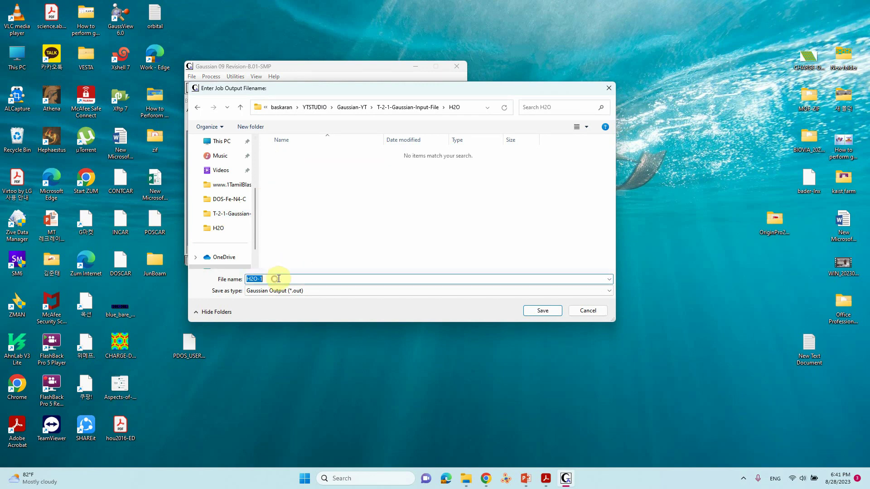
{"action": "left_click", "coordinate": [545, 311]}
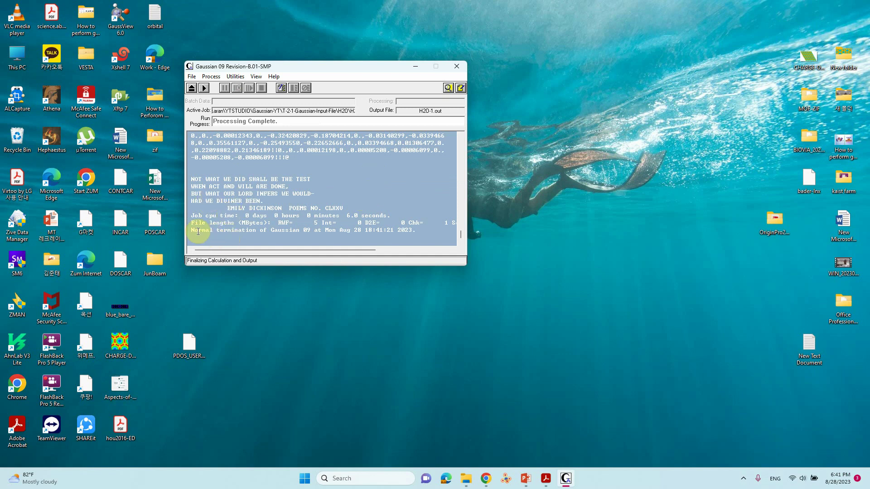
Examine the closing lines of the run output, highlighting the termination line
{"action": "left_click_drag", "start_coordinate": [192, 231], "coordinate": [419, 232]}
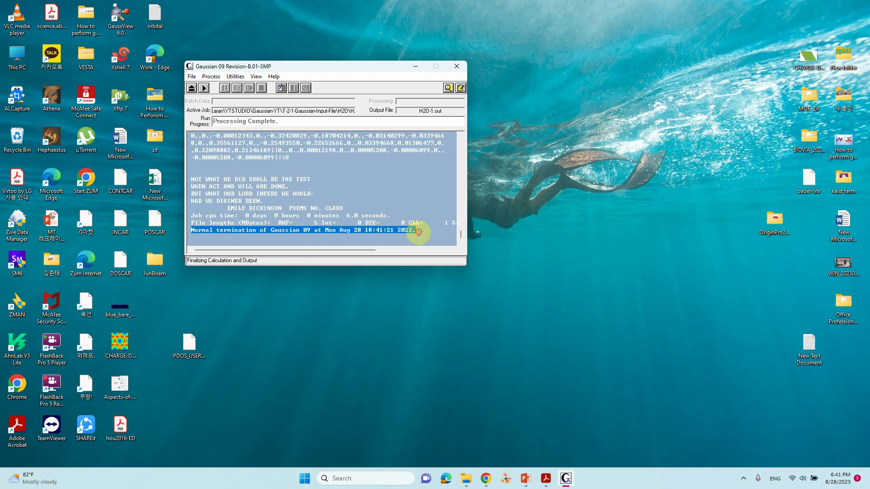
{"action": "scroll", "coordinate": [401, 217], "scroll_direction": "up", "scroll_amount": 10}
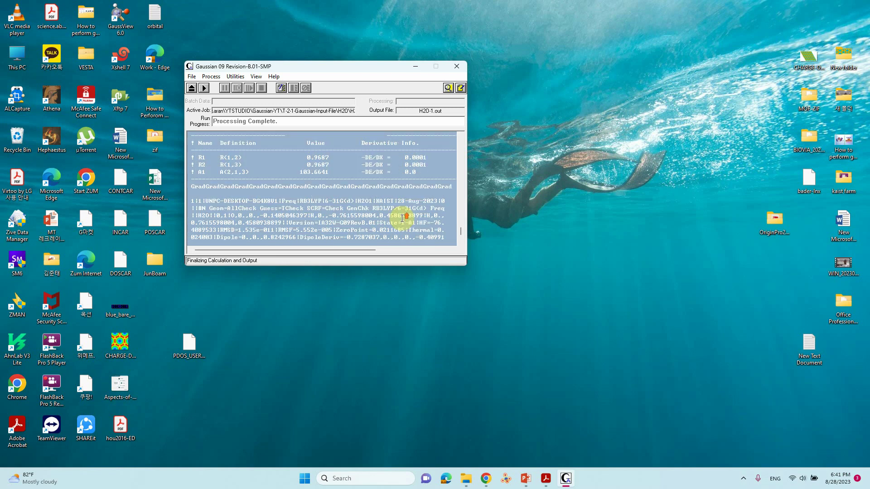
{"action": "scroll", "coordinate": [399, 217], "scroll_direction": "down", "scroll_amount": 10}
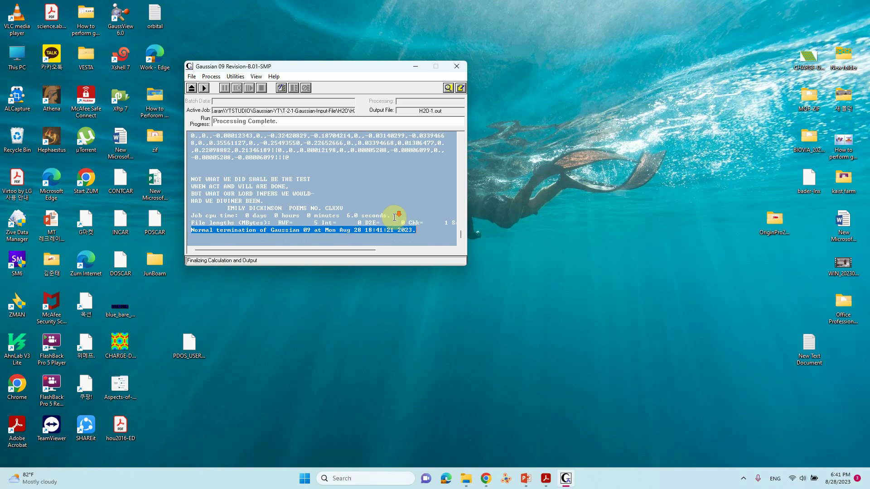
Minimize Gaussian, switch to File Explorer and open H2O-1.gjf from the H2O folder in Notepad++, just once
{"action": "left_click", "coordinate": [414, 69]}
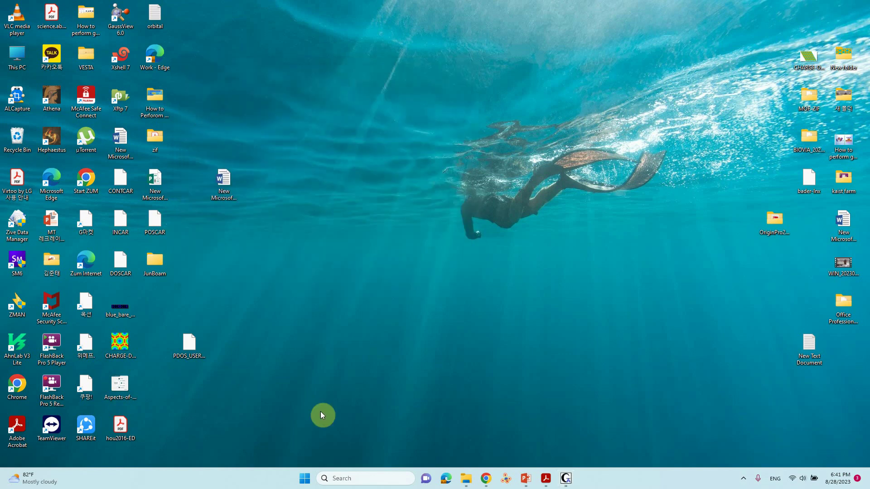
{"action": "left_click", "coordinate": [466, 478]}
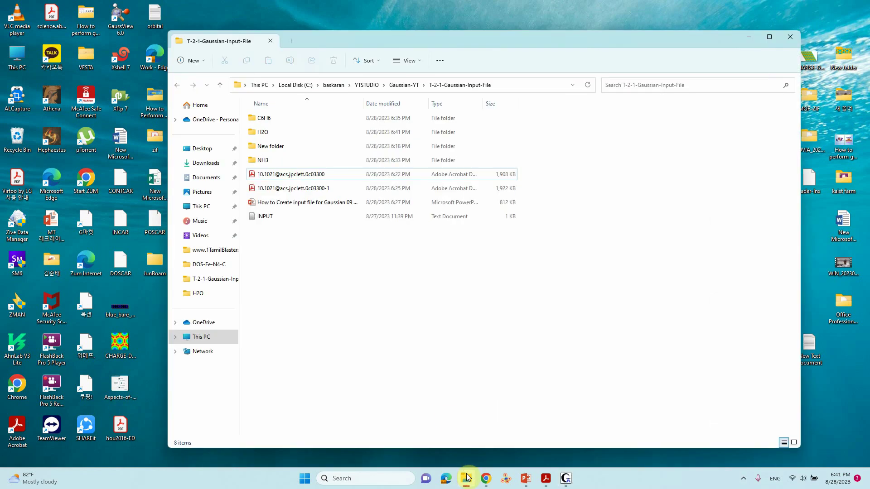
{"action": "double_click", "coordinate": [265, 132]}
{"action": "double_click", "coordinate": [278, 147]}
{"action": "left_click", "coordinate": [273, 135]}
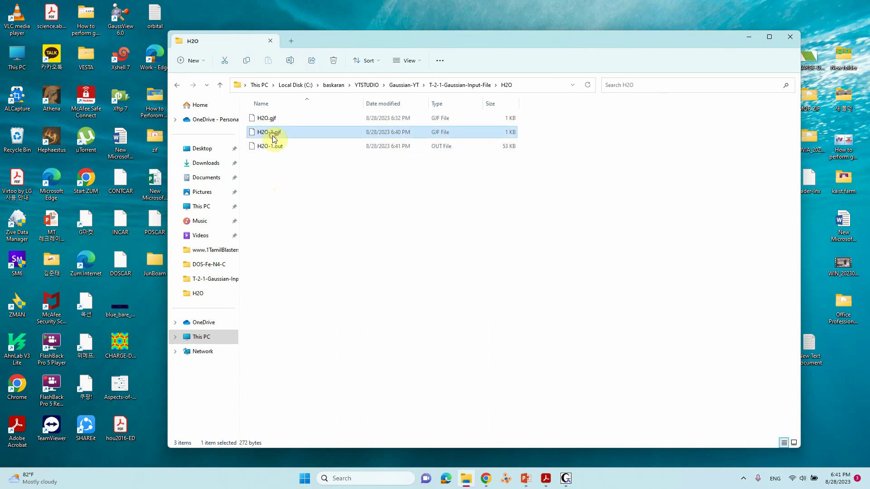
{"action": "right_click", "coordinate": [273, 135]}
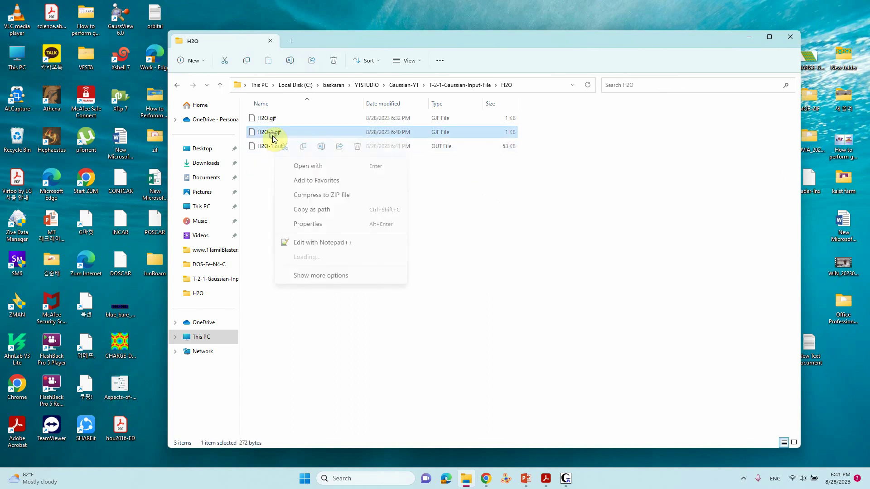
{"action": "left_click", "coordinate": [303, 167]}
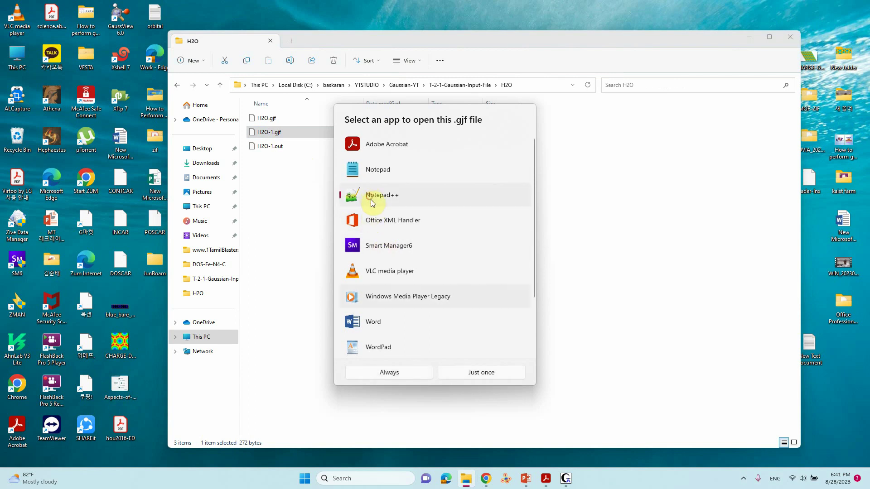
{"action": "left_click", "coordinate": [475, 372]}
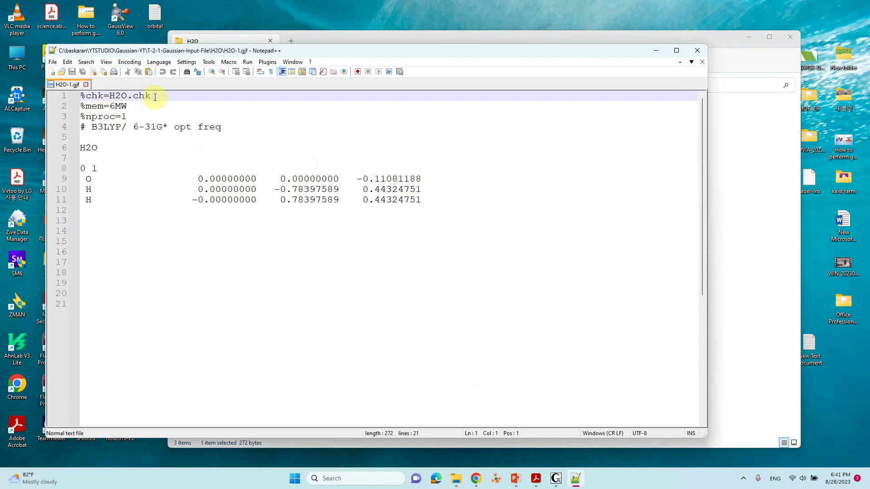
Examine the input file in Notepad++ line by line: memory, processor count, route keywords, title, charge and multiplicity, and atom coordinates
{"action": "left_click", "coordinate": [95, 106]}
{"action": "left_click", "coordinate": [99, 118]}
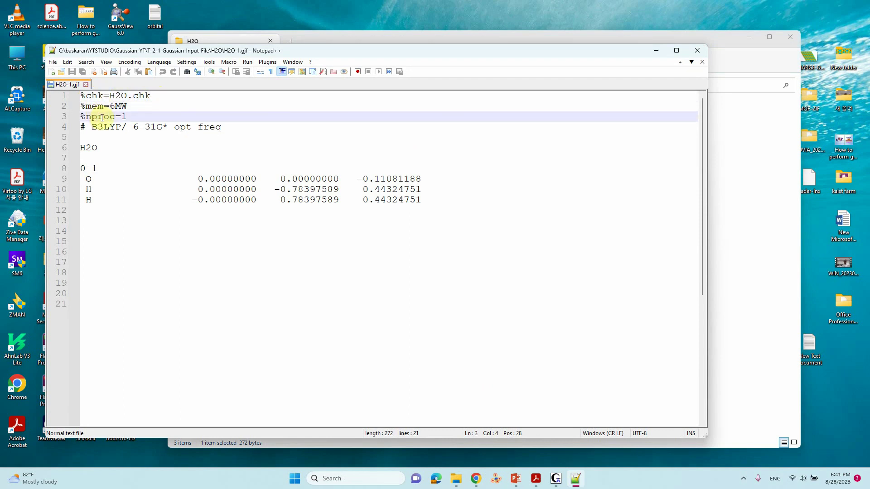
{"action": "left_click", "coordinate": [126, 116]}
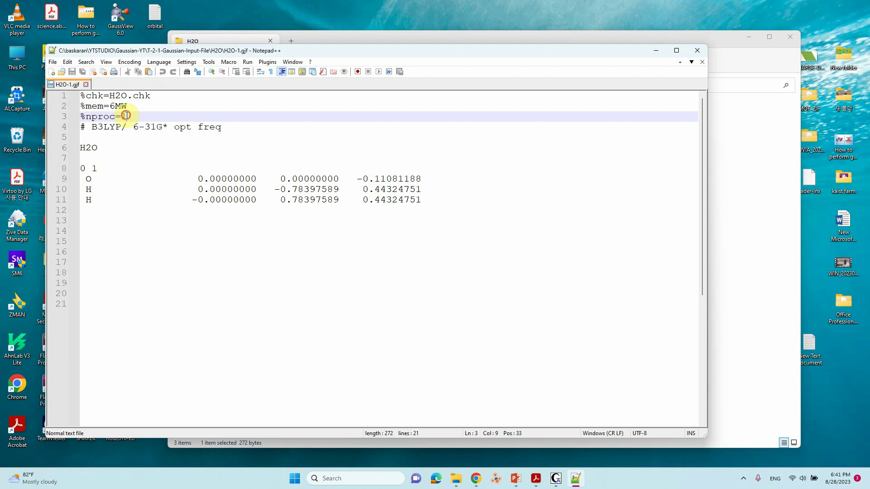
{"action": "left_click", "coordinate": [96, 127]}
{"action": "left_click", "coordinate": [138, 127]}
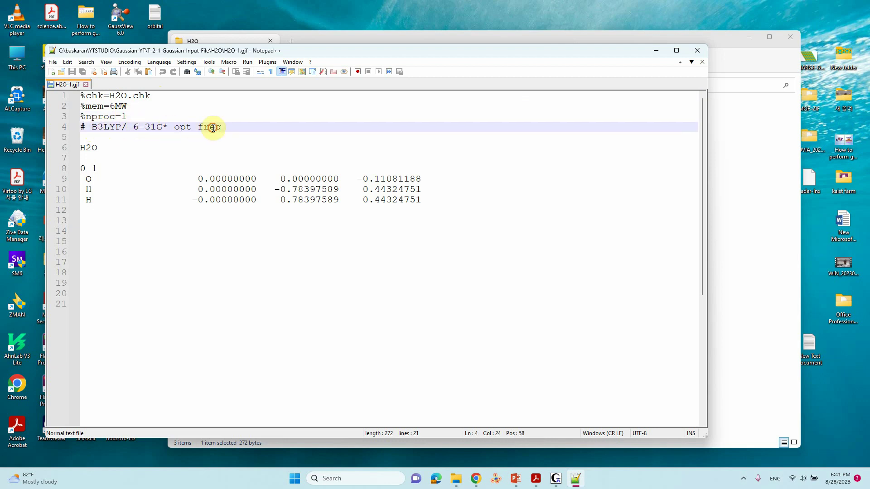
{"action": "left_click", "coordinate": [102, 147]}
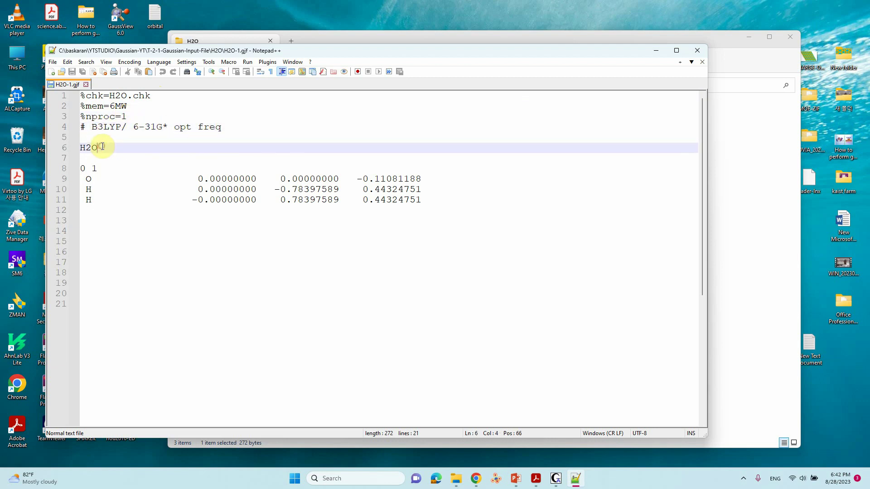
{"action": "left_click", "coordinate": [89, 168]}
{"action": "left_click_drag", "start_coordinate": [84, 179], "coordinate": [460, 215]}
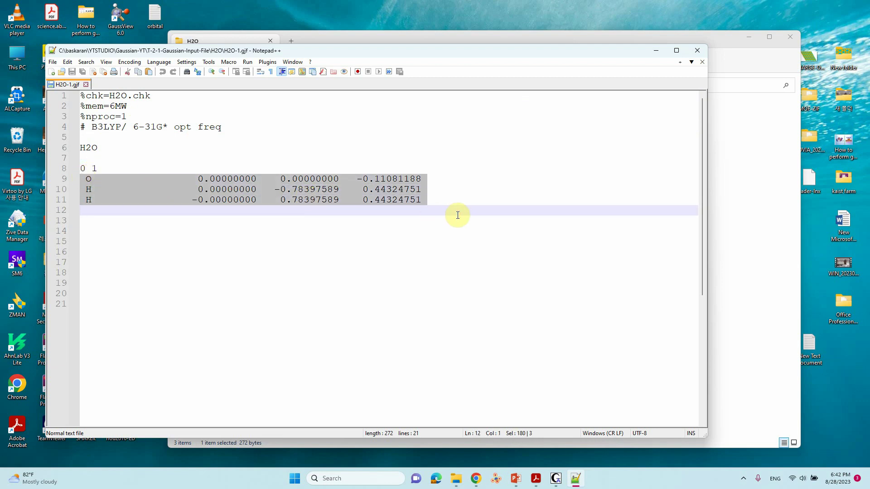
Move the windows apart and open H2O-1.out from the H2O folder in Notepad++
{"action": "left_click_drag", "start_coordinate": [387, 52], "coordinate": [616, 101]}
{"action": "left_click_drag", "start_coordinate": [504, 38], "coordinate": [361, 38]}
{"action": "left_click", "coordinate": [156, 149]}
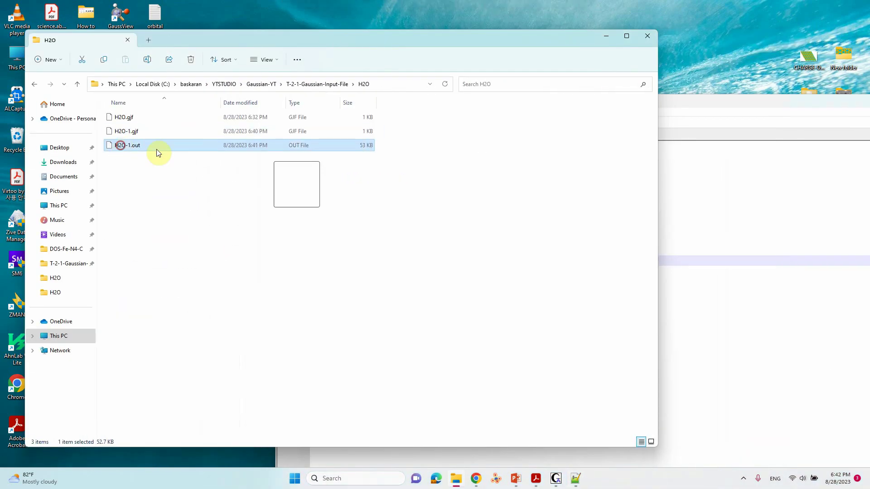
{"action": "double_click", "coordinate": [157, 149]}
{"action": "left_click_drag", "start_coordinate": [537, 53], "coordinate": [534, 73]}
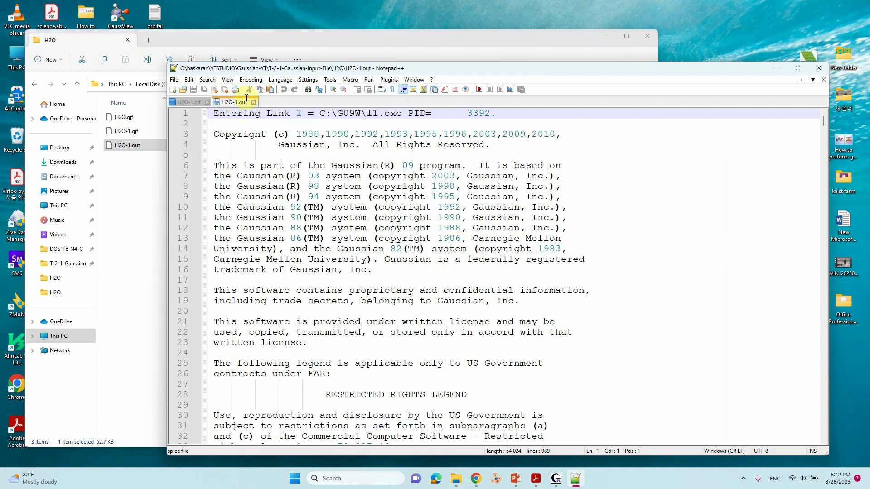
Examine the start of the output file, highlighting the three input atom coordinate lines below the charge and multiplicity
{"action": "scroll", "coordinate": [369, 202], "scroll_direction": "down", "scroll_amount": 14}
{"action": "scroll", "coordinate": [369, 210], "scroll_direction": "down", "scroll_amount": 15}
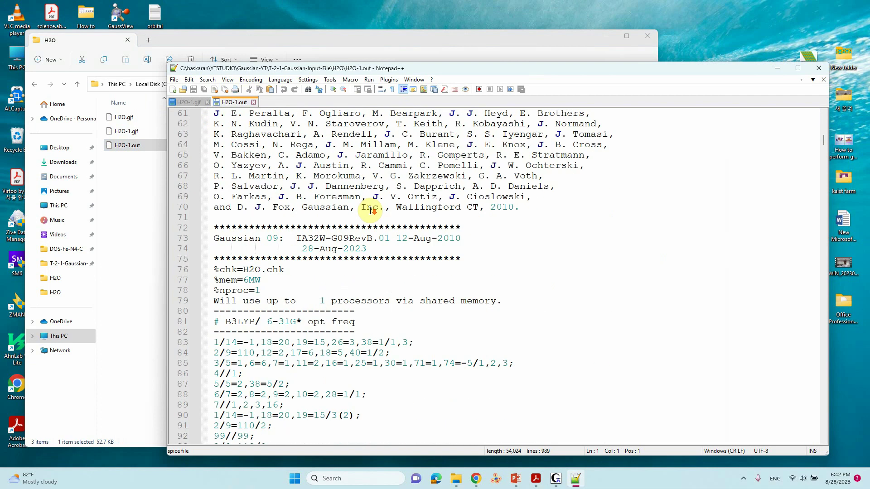
{"action": "scroll", "coordinate": [369, 211], "scroll_direction": "down", "scroll_amount": 6}
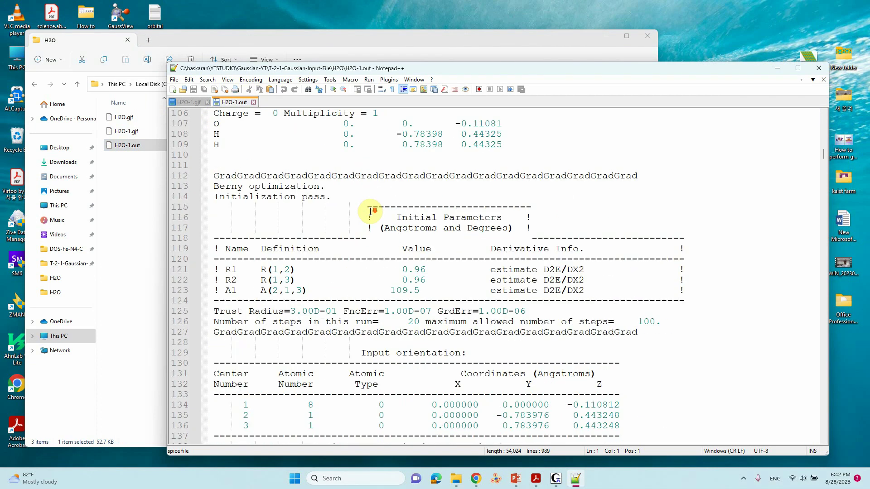
{"action": "scroll", "coordinate": [370, 208], "scroll_direction": "up", "scroll_amount": 3}
{"action": "left_click_drag", "start_coordinate": [209, 217], "coordinate": [505, 235]}
{"action": "scroll", "coordinate": [509, 236], "scroll_direction": "down", "scroll_amount": 7}
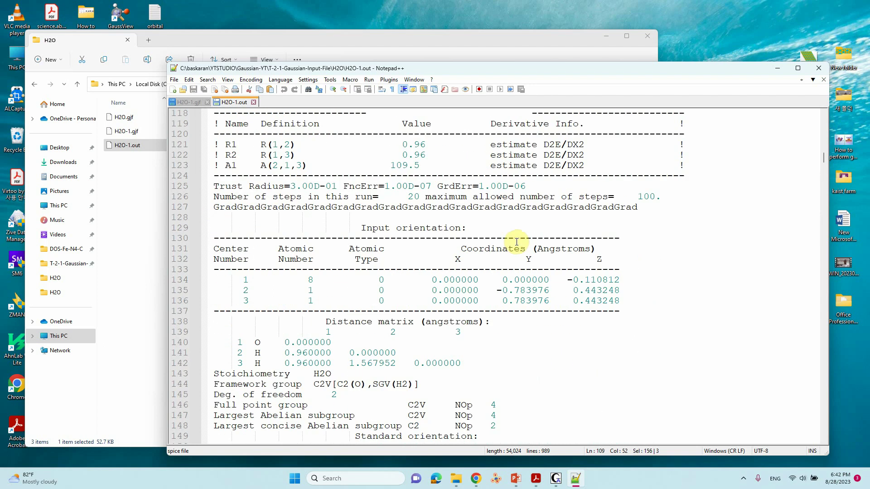
{"action": "scroll", "coordinate": [523, 244], "scroll_direction": "up", "scroll_amount": 7}
Find the final optimization step's convergence table, highlight its force and displacement rows, and mark the stationary point line
{"action": "scroll", "coordinate": [508, 237], "scroll_direction": "down", "scroll_amount": 16}
{"action": "scroll", "coordinate": [493, 239], "scroll_direction": "down", "scroll_amount": 20}
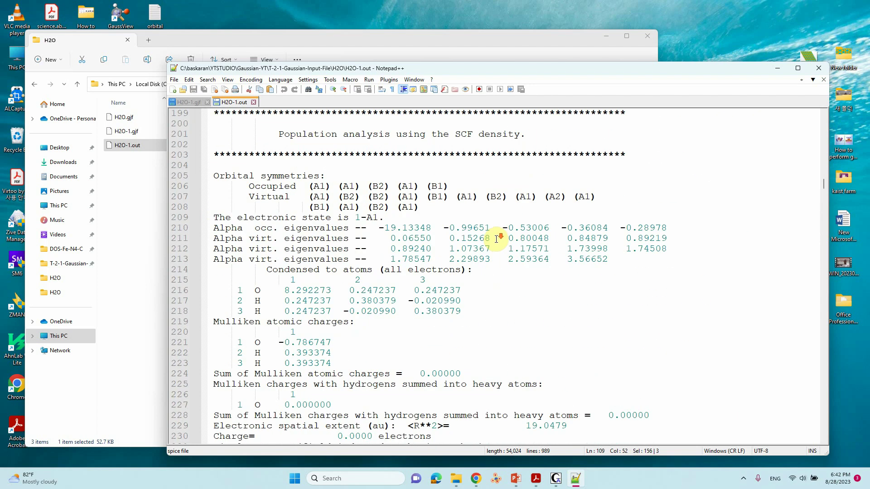
{"action": "scroll", "coordinate": [498, 240], "scroll_direction": "down", "scroll_amount": 20}
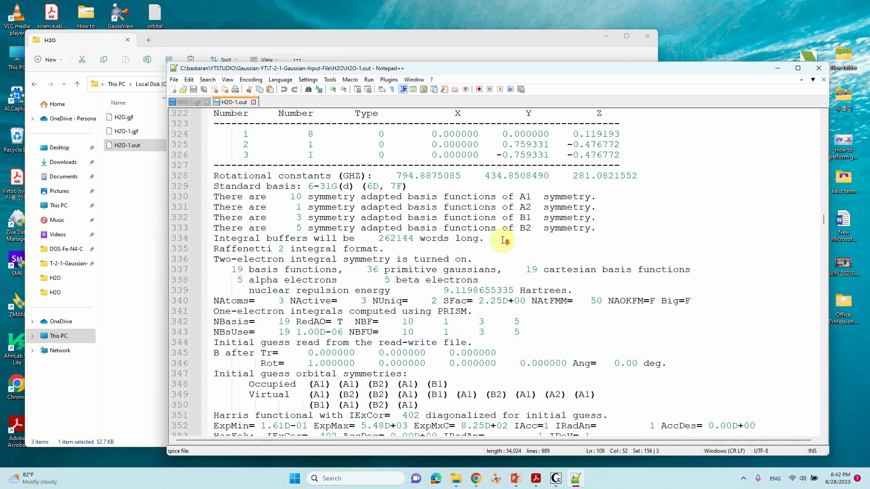
{"action": "left_click_drag", "start_coordinate": [544, 68], "coordinate": [512, 44]}
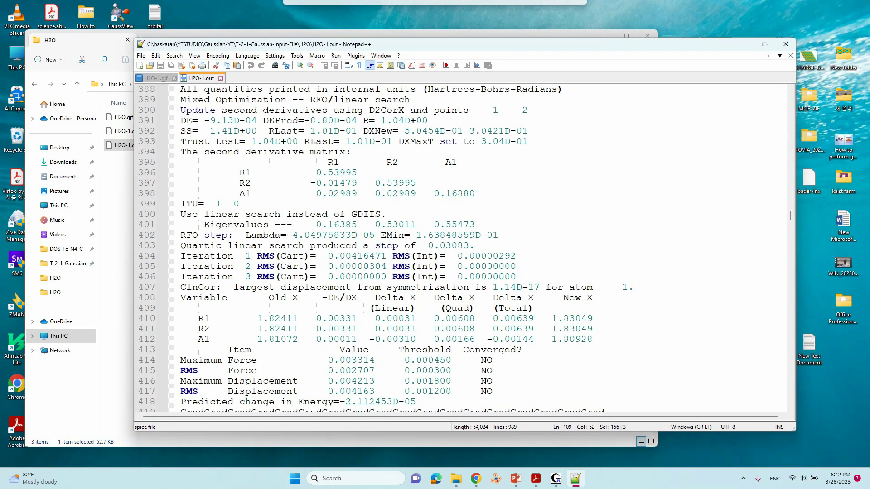
{"action": "scroll", "coordinate": [473, 195], "scroll_direction": "down", "scroll_amount": 17}
{"action": "scroll", "coordinate": [473, 195], "scroll_direction": "down", "scroll_amount": 20}
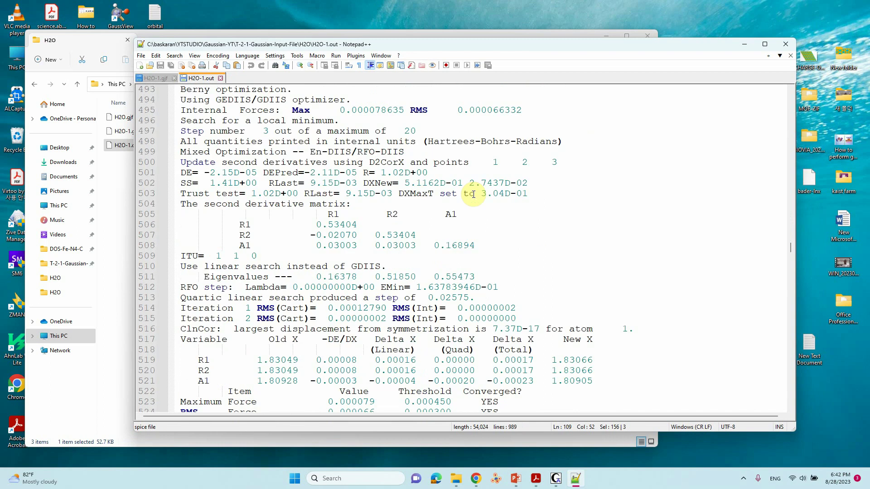
{"action": "scroll", "coordinate": [450, 201], "scroll_direction": "up", "scroll_amount": 2}
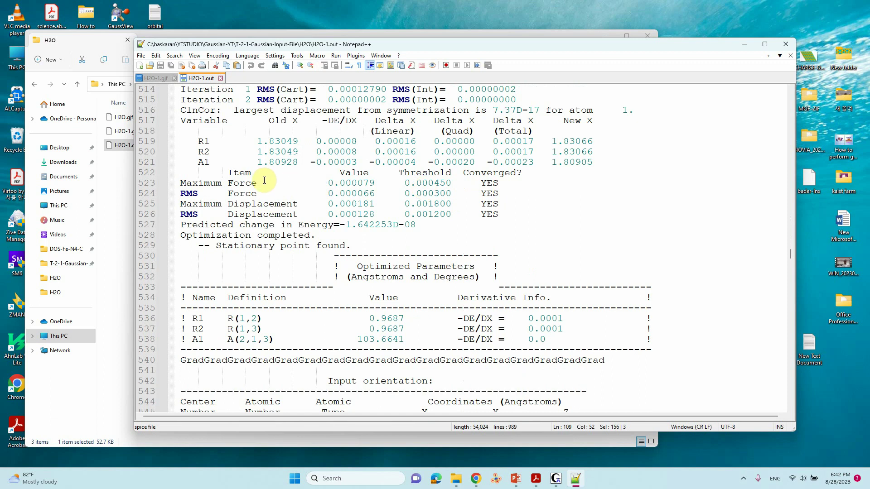
{"action": "left_click_drag", "start_coordinate": [181, 182], "coordinate": [503, 215]}
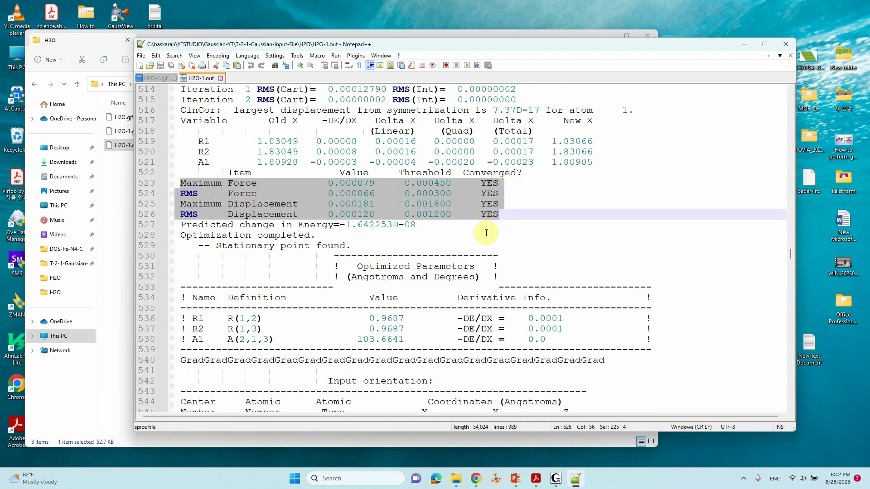
{"action": "left_click", "coordinate": [269, 246]}
Find the archive summary block at the end of the optimization job, highlighting the whole block and its HF energy entry
{"action": "scroll", "coordinate": [444, 241], "scroll_direction": "down", "scroll_amount": 20}
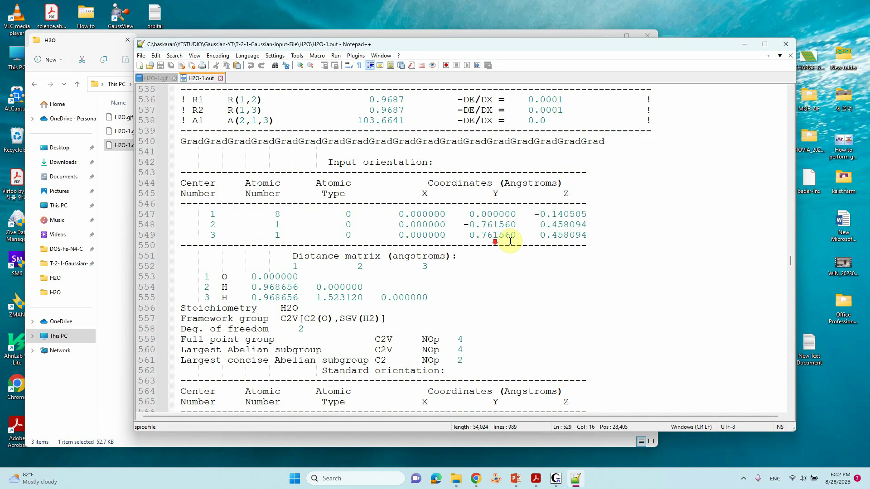
{"action": "scroll", "coordinate": [545, 271], "scroll_direction": "down", "scroll_amount": 5}
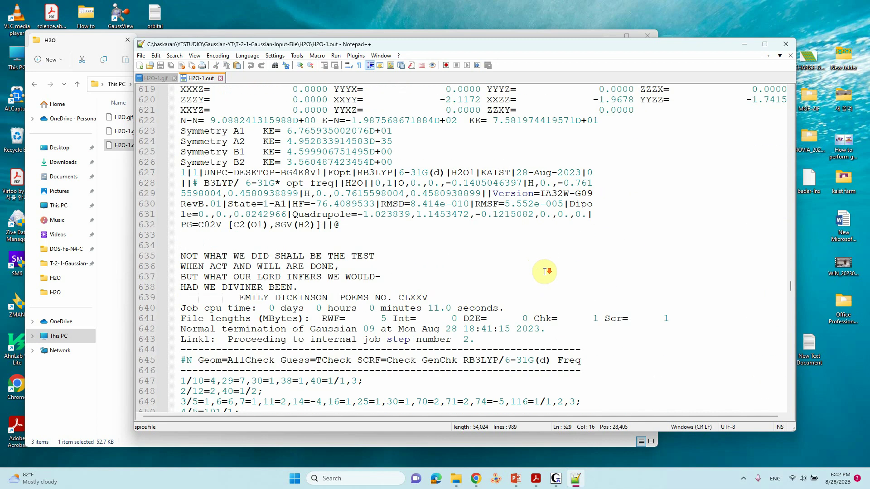
{"action": "scroll", "coordinate": [545, 272], "scroll_direction": "up", "scroll_amount": 3}
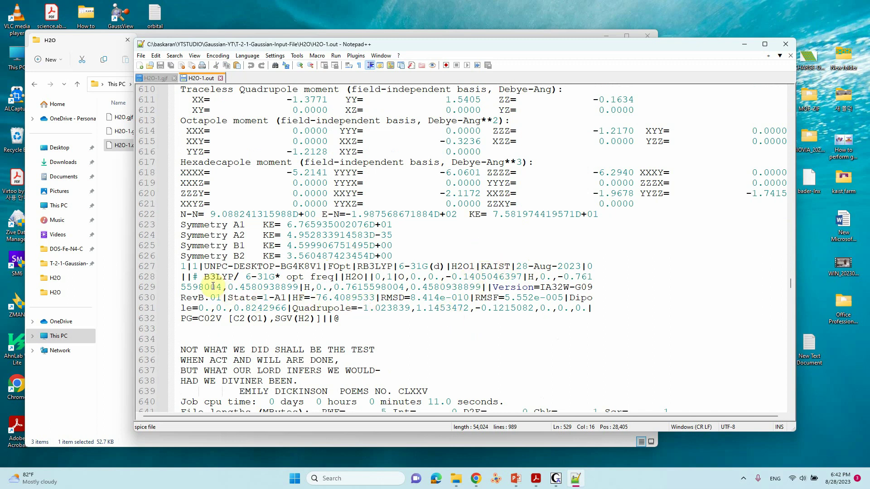
{"action": "left_click_drag", "start_coordinate": [181, 266], "coordinate": [490, 322]}
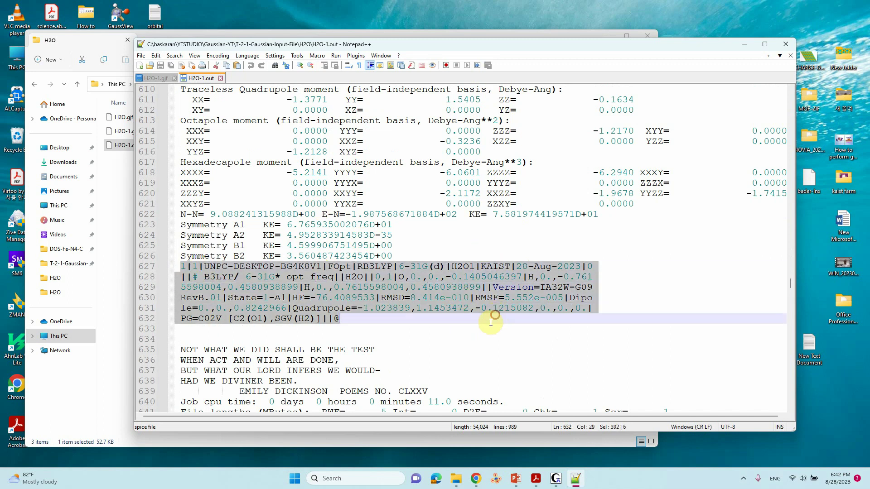
{"action": "left_click", "coordinate": [490, 328]}
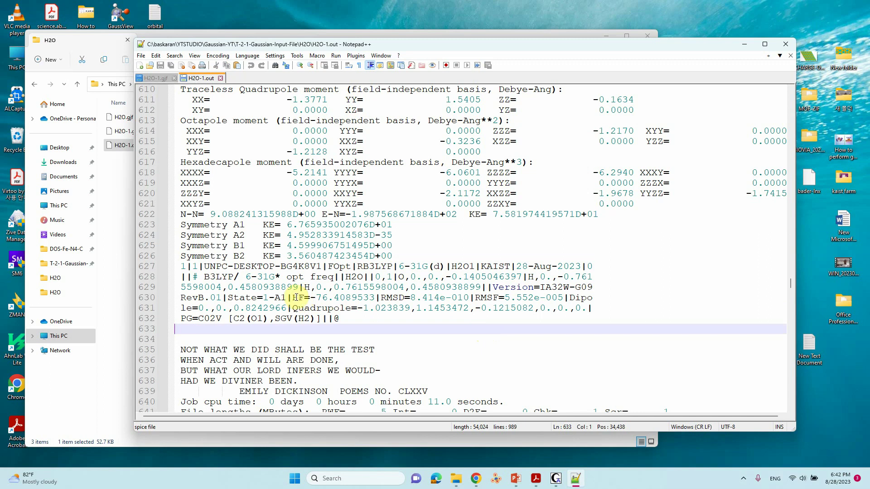
{"action": "left_click_drag", "start_coordinate": [292, 297], "coordinate": [369, 295]}
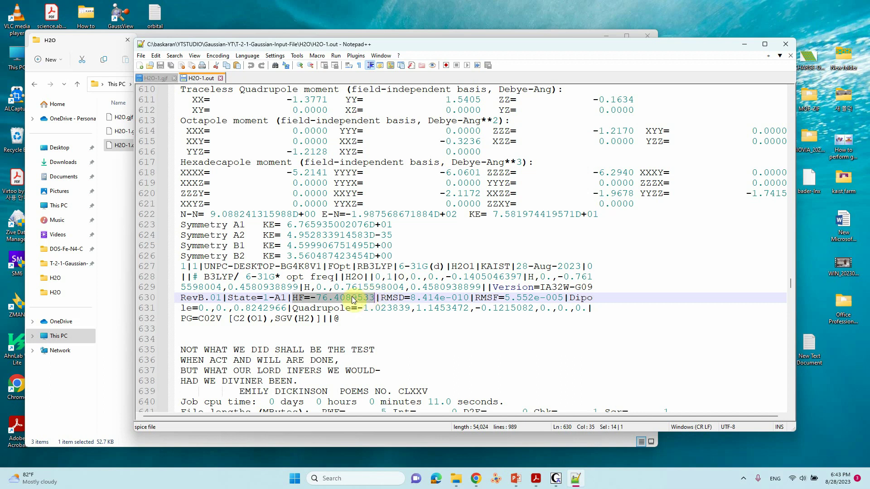
Skim the output as far as the harmonic frequencies, returning to the route line that starts the second job step
{"action": "scroll", "coordinate": [363, 297], "scroll_direction": "down", "scroll_amount": 14}
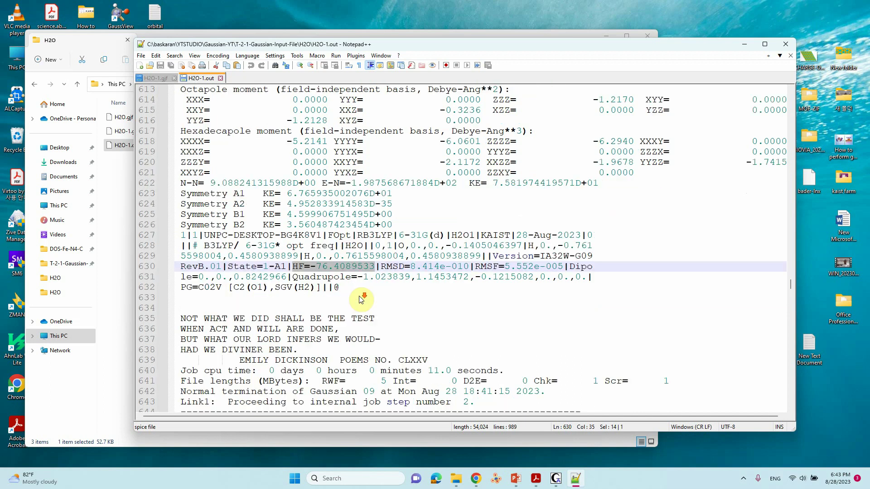
{"action": "scroll", "coordinate": [363, 297], "scroll_direction": "down", "scroll_amount": 20}
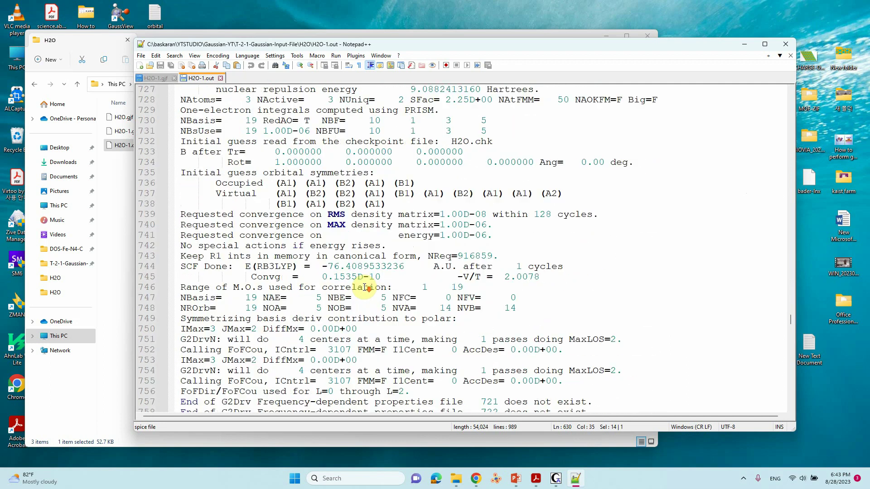
{"action": "scroll", "coordinate": [380, 276], "scroll_direction": "down", "scroll_amount": 9}
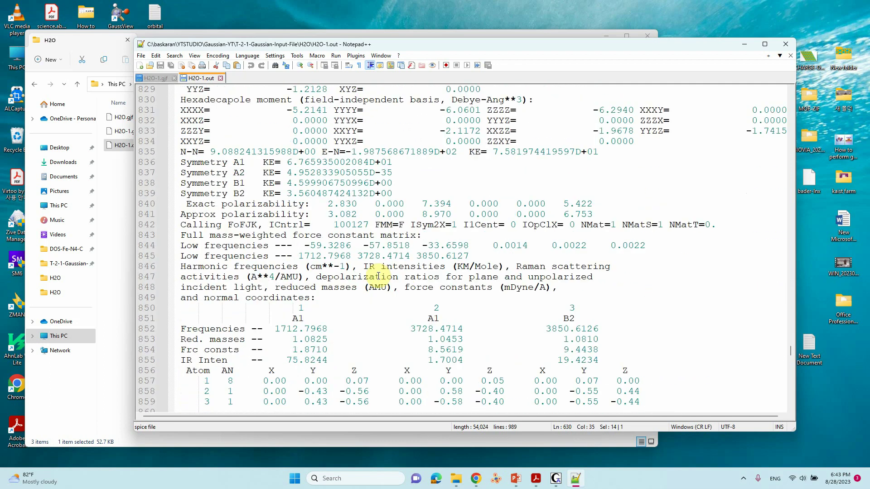
{"action": "scroll", "coordinate": [379, 277], "scroll_direction": "up", "scroll_amount": 5}
{"action": "scroll", "coordinate": [380, 277], "scroll_direction": "up", "scroll_amount": 20}
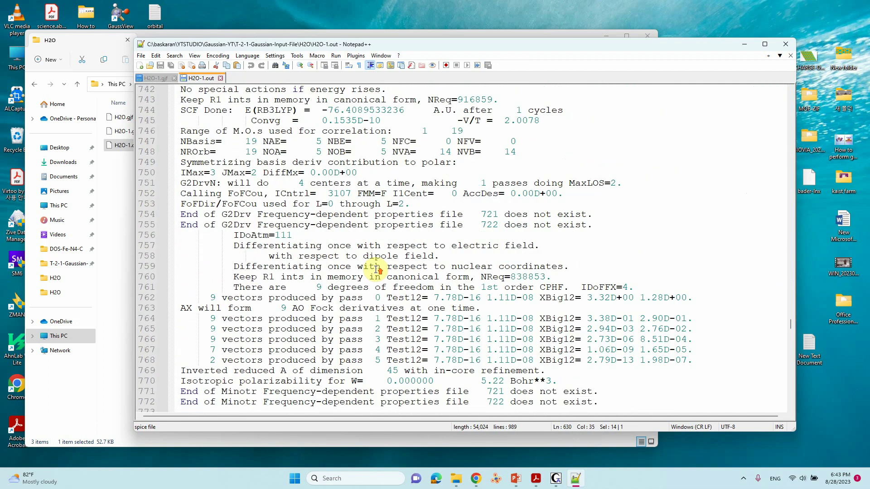
{"action": "scroll", "coordinate": [390, 260], "scroll_direction": "up", "scroll_amount": 20}
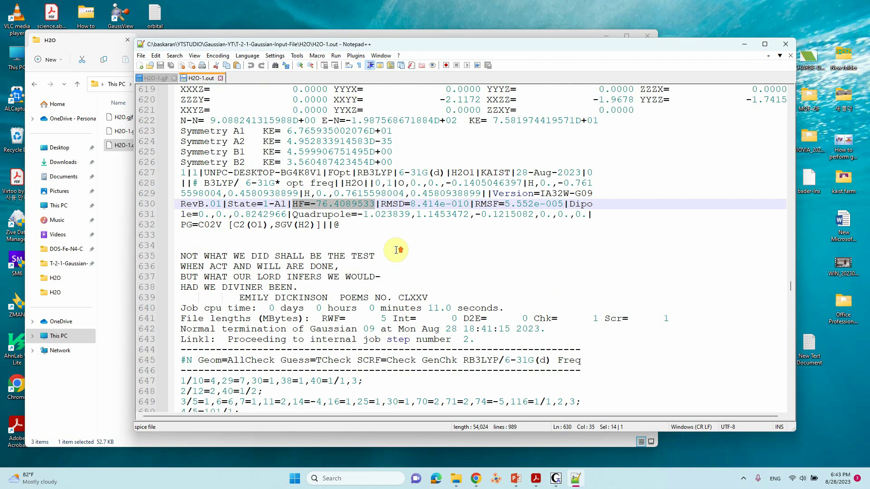
{"action": "scroll", "coordinate": [396, 250], "scroll_direction": "down", "scroll_amount": 3}
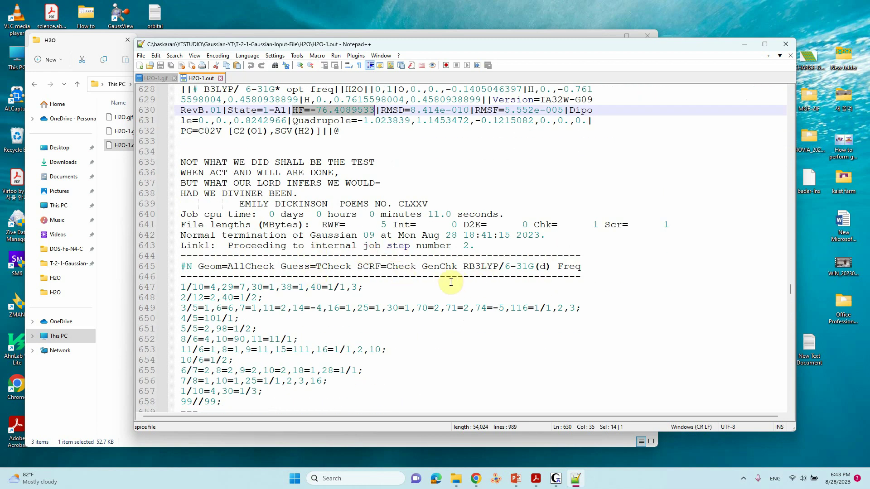
Locate the harmonic frequencies table in the second job's output and highlight its Frequencies line
{"action": "scroll", "coordinate": [394, 270], "scroll_direction": "down", "scroll_amount": 15}
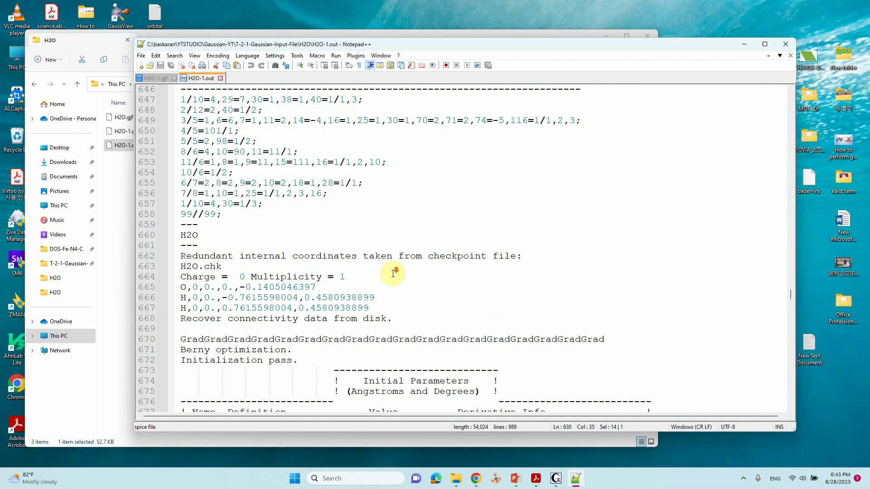
{"action": "scroll", "coordinate": [503, 265], "scroll_direction": "down", "scroll_amount": 16}
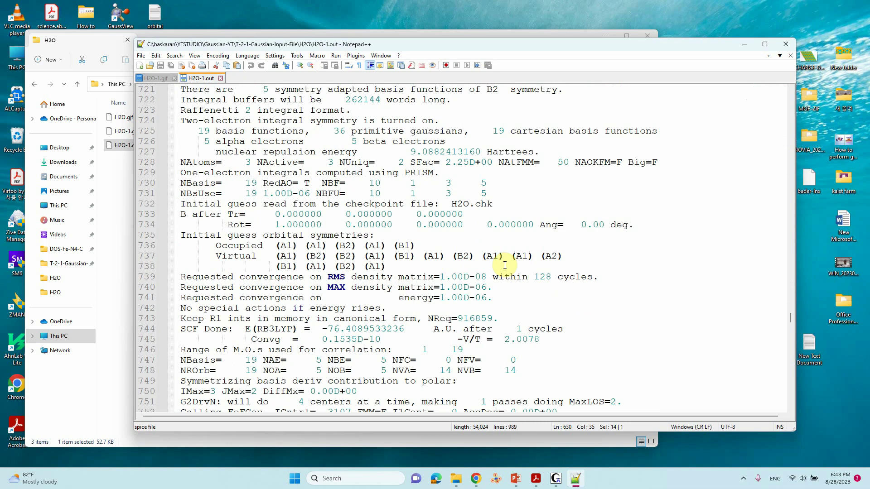
{"action": "scroll", "coordinate": [505, 265], "scroll_direction": "down", "scroll_amount": 20}
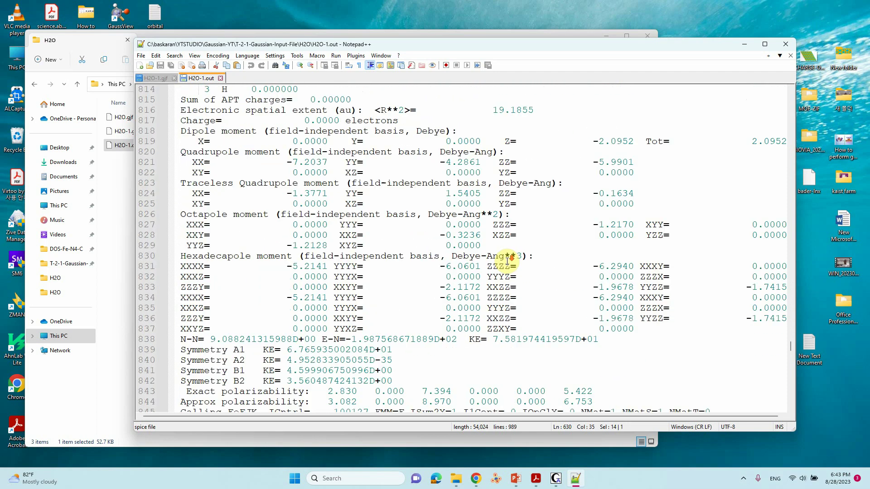
{"action": "scroll", "coordinate": [505, 258], "scroll_direction": "down", "scroll_amount": 4}
{"action": "scroll", "coordinate": [478, 119], "scroll_direction": "up", "scroll_amount": 1}
{"action": "left_click_drag", "start_coordinate": [178, 173], "coordinate": [637, 171]}
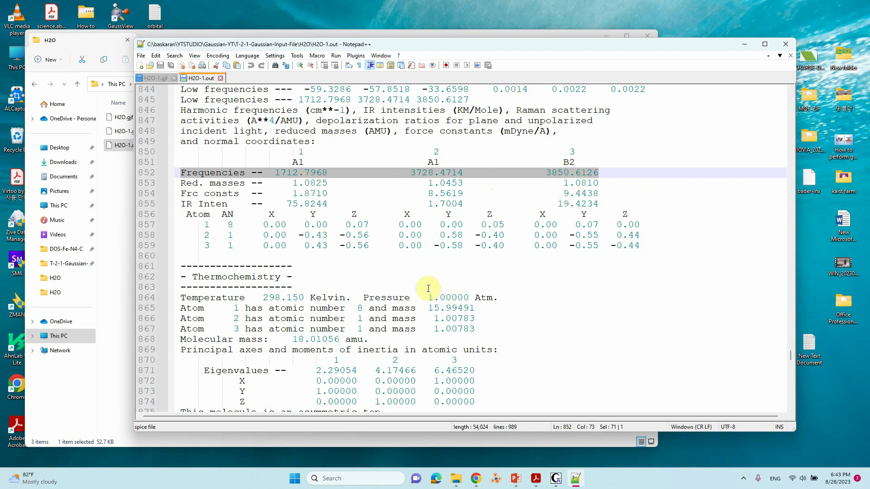
{"action": "scroll", "coordinate": [424, 269], "scroll_direction": "down", "scroll_amount": 3}
{"action": "scroll", "coordinate": [299, 243], "scroll_direction": "up", "scroll_amount": 4}
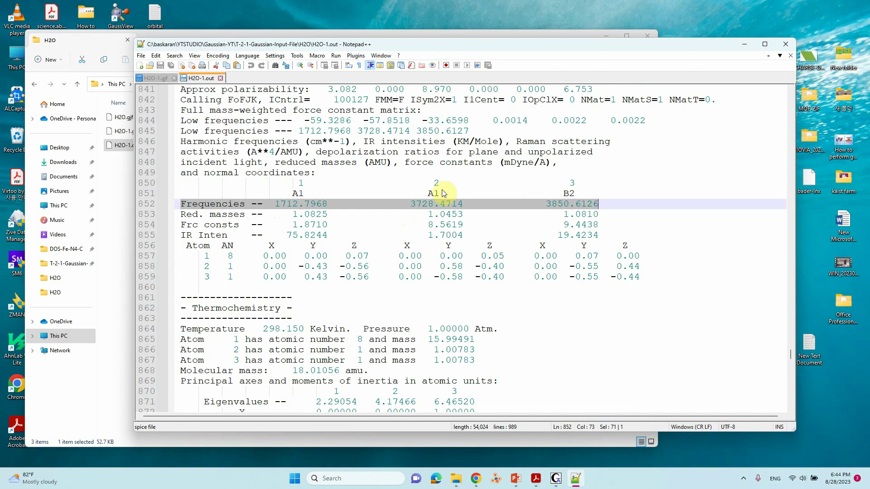
Examine the thermochemistry section, highlighting its heading and the zero-point correction value
{"action": "scroll", "coordinate": [394, 258], "scroll_direction": "down", "scroll_amount": 2}
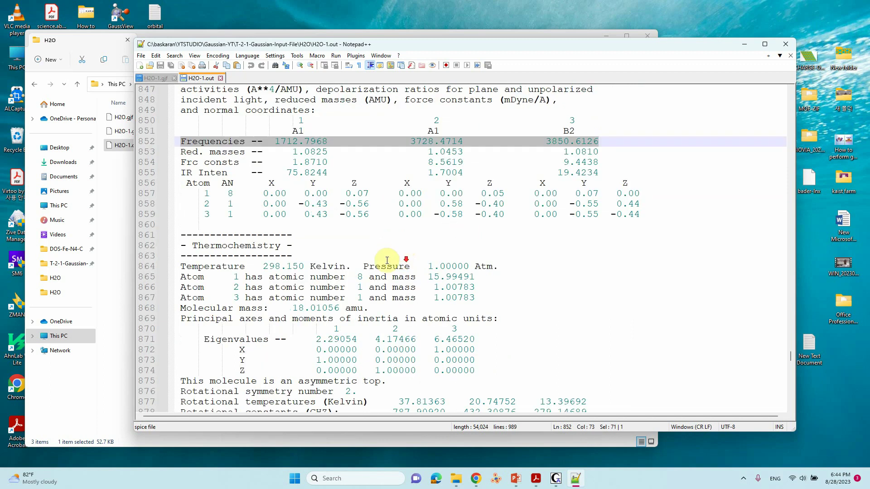
{"action": "scroll", "coordinate": [382, 259], "scroll_direction": "down", "scroll_amount": 3}
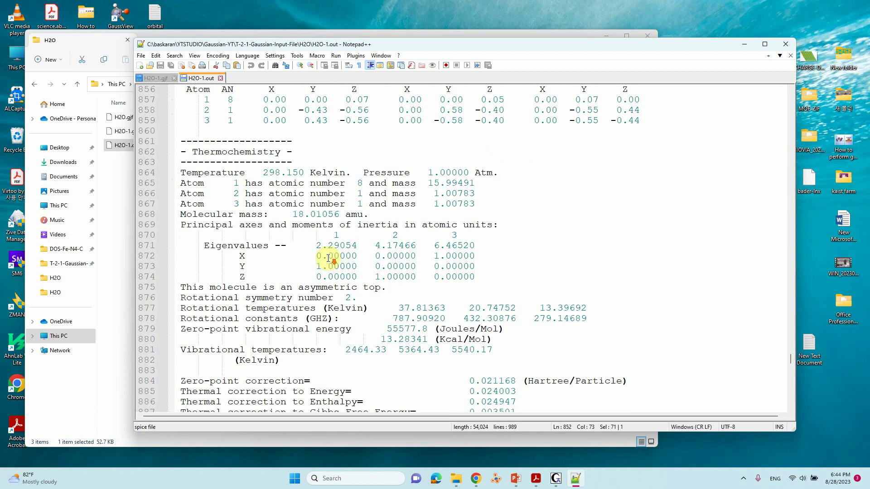
{"action": "left_click_drag", "start_coordinate": [193, 152], "coordinate": [279, 153]}
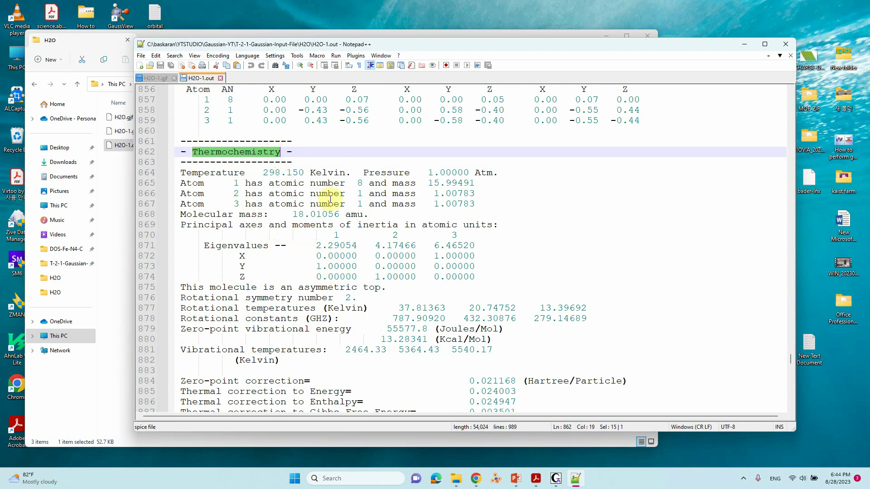
{"action": "scroll", "coordinate": [362, 245], "scroll_direction": "down", "scroll_amount": 4}
{"action": "left_click_drag", "start_coordinate": [181, 255], "coordinate": [299, 255]}
{"action": "left_click_drag", "start_coordinate": [469, 256], "coordinate": [519, 253]}
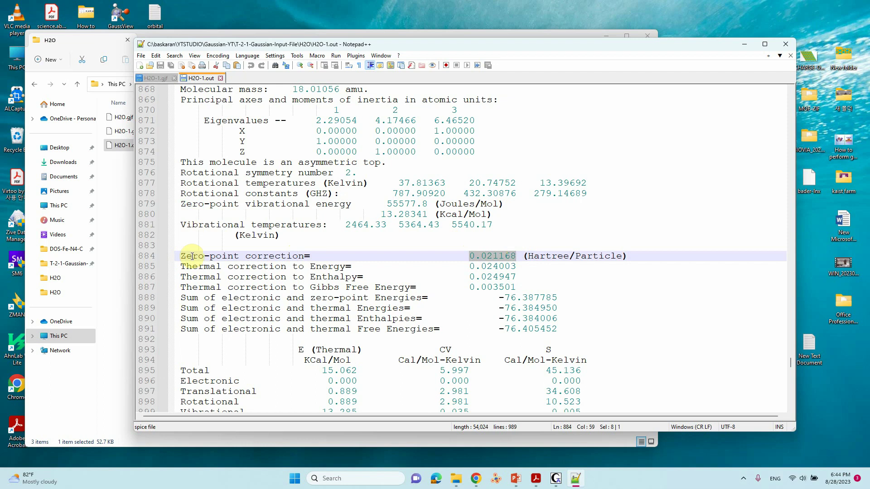
Highlight the total entropy (S) value in the thermochemistry table, revisiting the zero-point correction value in between
{"action": "left_click_drag", "start_coordinate": [546, 371], "coordinate": [583, 372]}
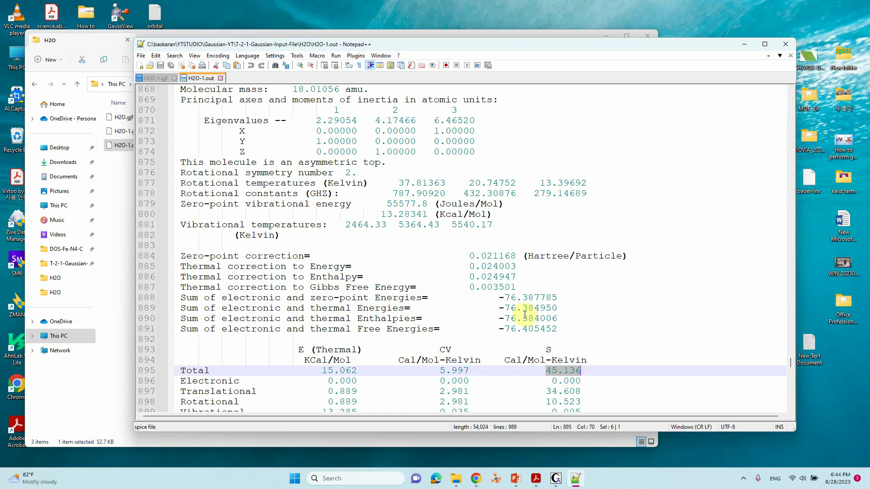
{"action": "left_click_drag", "start_coordinate": [470, 256], "coordinate": [521, 256]}
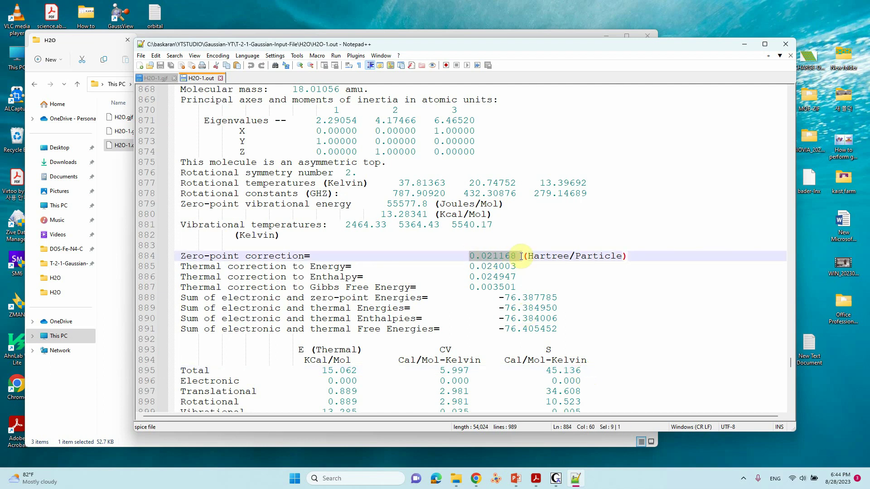
{"action": "left_click_drag", "start_coordinate": [545, 371], "coordinate": [583, 374]}
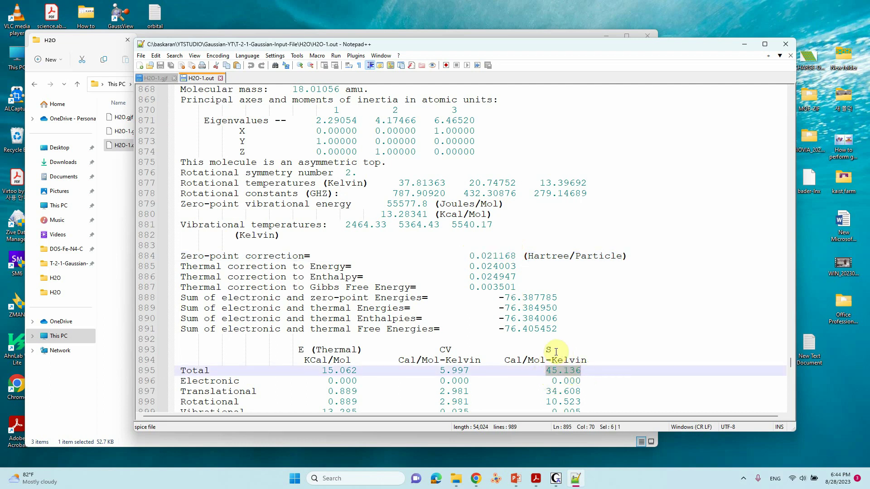
Check the end of the H2O-1.out output, mark the normal termination line and minimize the text editor
{"action": "scroll", "coordinate": [483, 269], "scroll_direction": "down", "scroll_amount": 4}
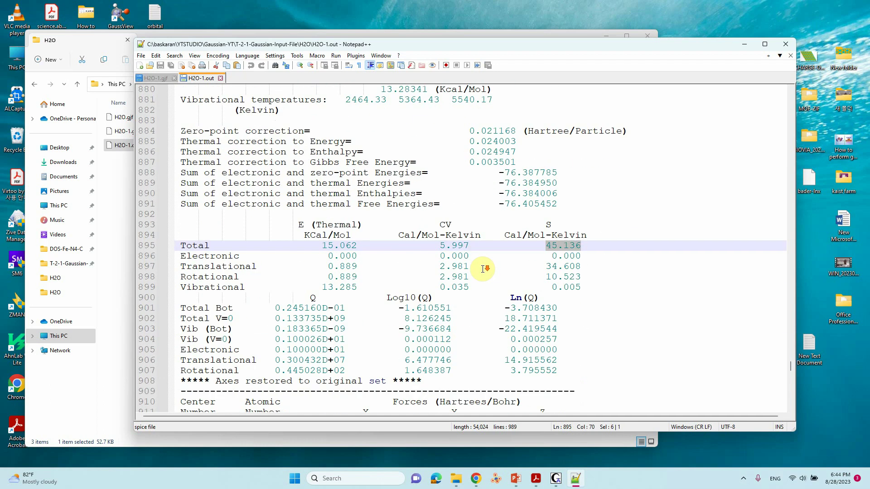
{"action": "scroll", "coordinate": [483, 269], "scroll_direction": "down", "scroll_amount": 20}
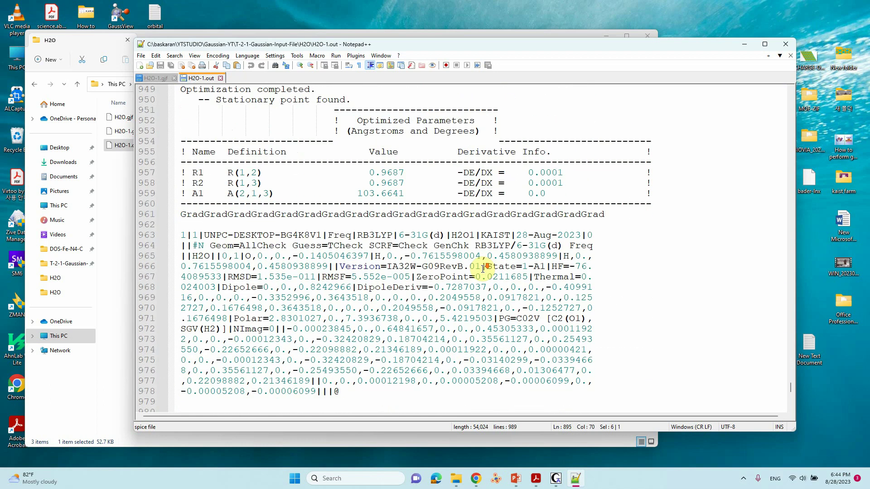
{"action": "scroll", "coordinate": [483, 269], "scroll_direction": "down", "scroll_amount": 9}
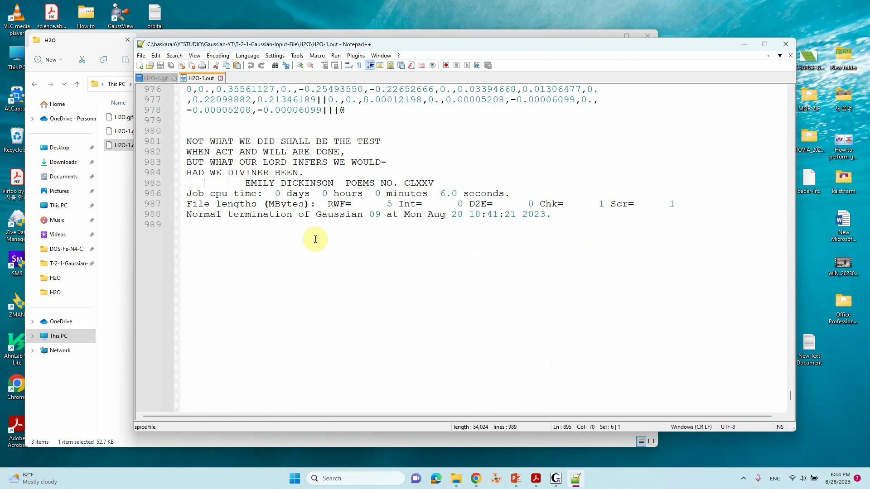
{"action": "left_click", "coordinate": [222, 214]}
{"action": "left_click", "coordinate": [744, 49]}
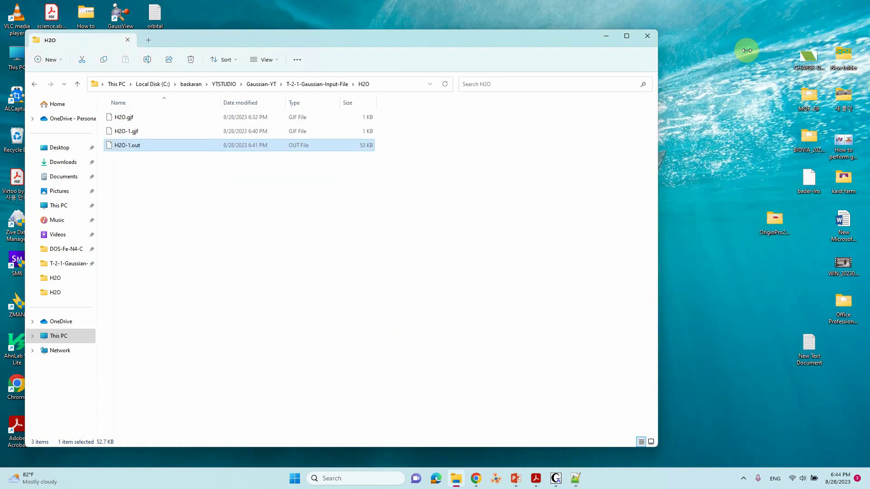
Launch GaussView 6.0, dismissing its startup tips and the empty new molecule window
{"action": "left_click", "coordinate": [419, 233]}
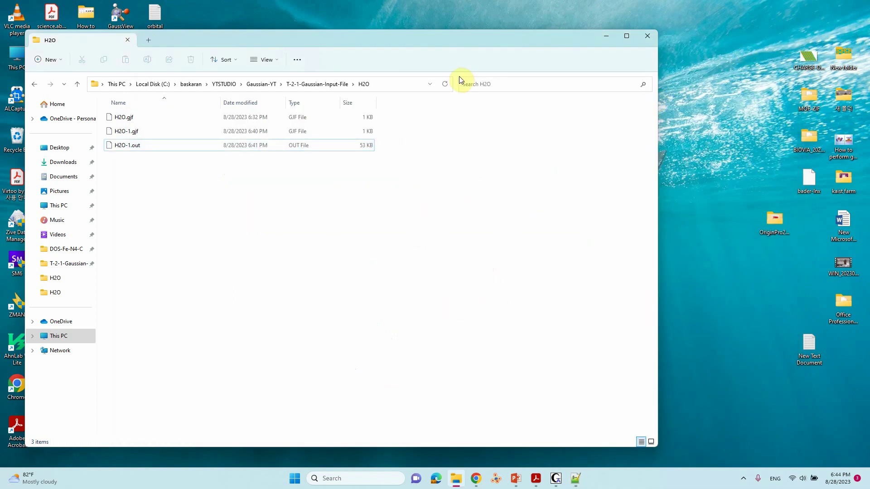
{"action": "left_click_drag", "start_coordinate": [383, 50], "coordinate": [559, 66]}
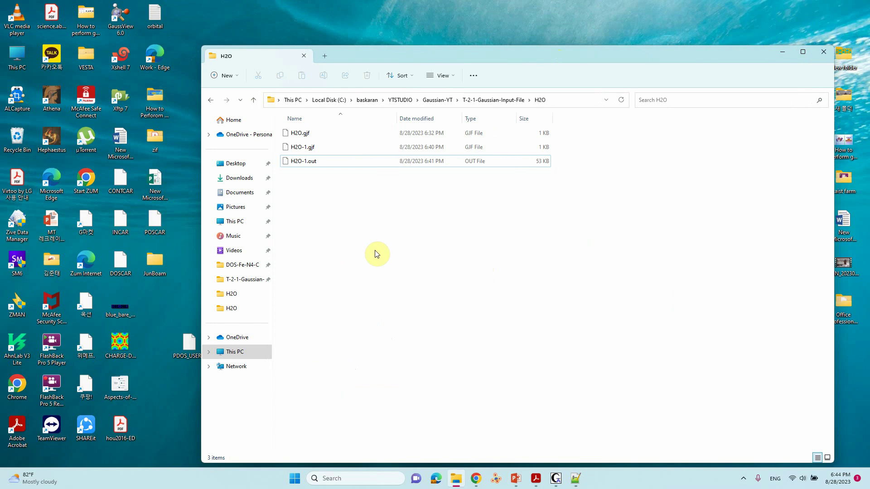
{"action": "left_click", "coordinate": [120, 23]}
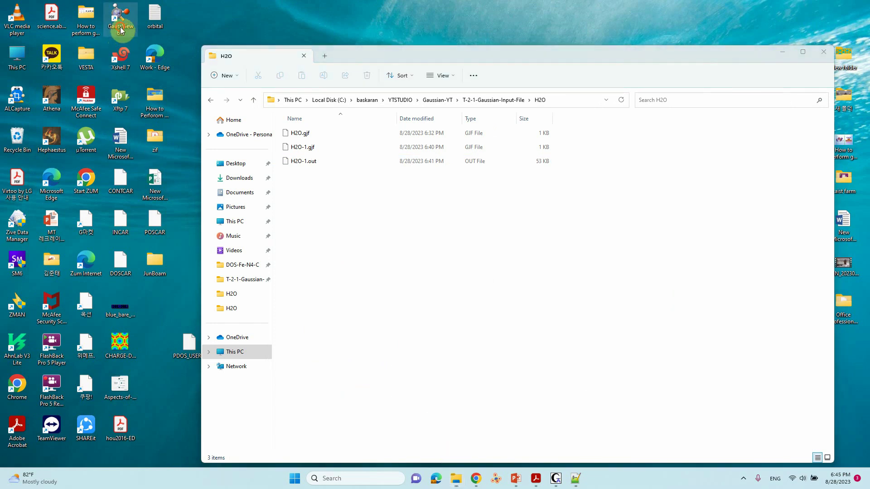
{"action": "double_click", "coordinate": [120, 26]}
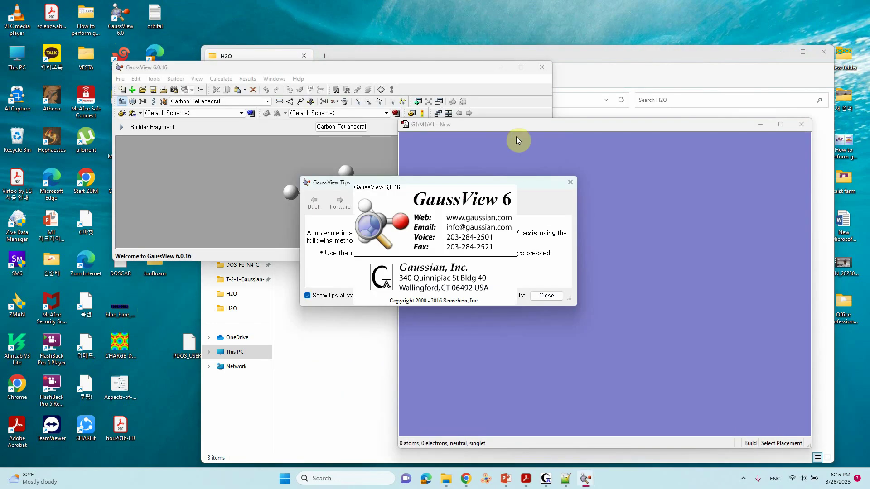
{"action": "left_click", "coordinate": [567, 181]}
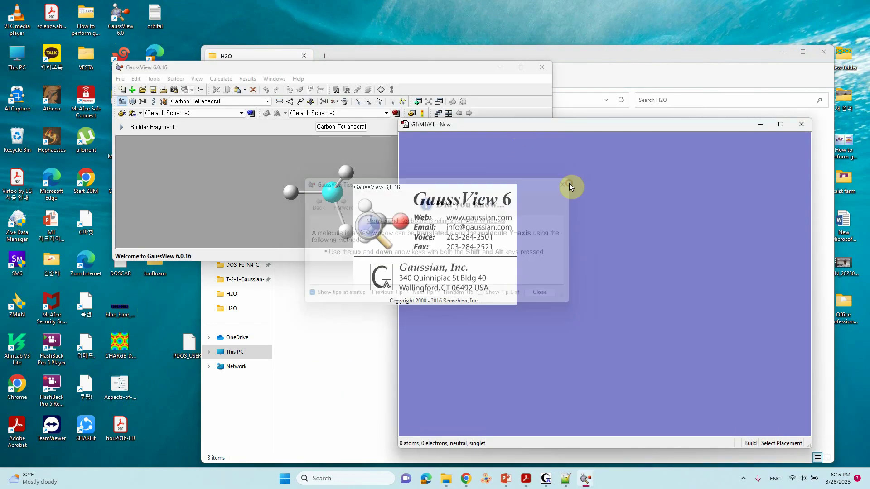
{"action": "left_click", "coordinate": [800, 127]}
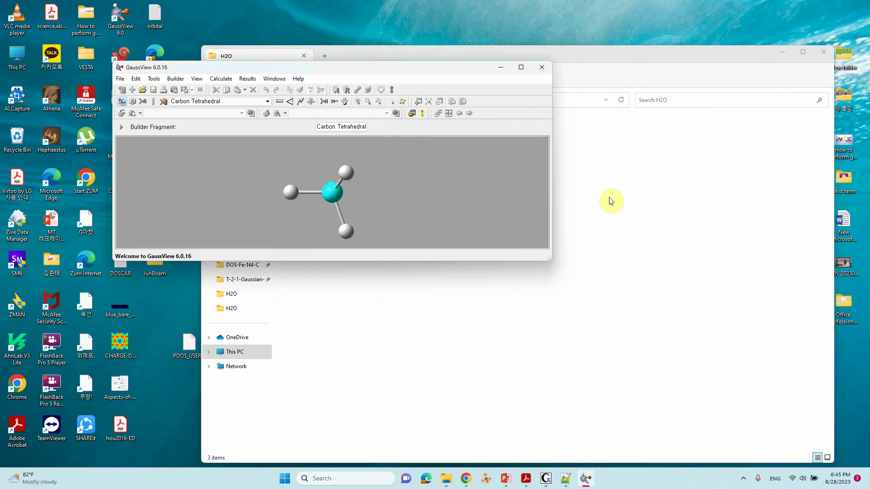
Load the output file H2O-1.out from the H2O folder into GaussView
{"action": "left_click_drag", "start_coordinate": [317, 66], "coordinate": [524, 93]}
{"action": "left_click_drag", "start_coordinate": [507, 56], "coordinate": [375, 47]}
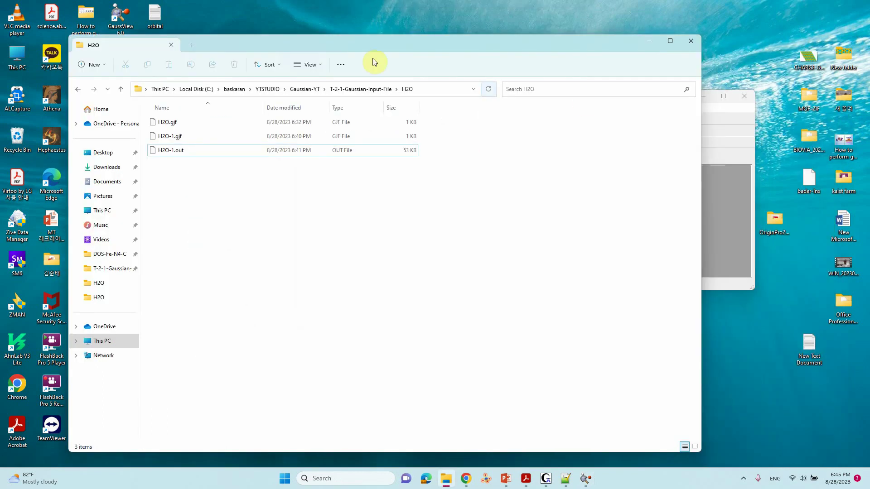
{"action": "left_click", "coordinate": [731, 202]}
{"action": "left_click", "coordinate": [322, 107]}
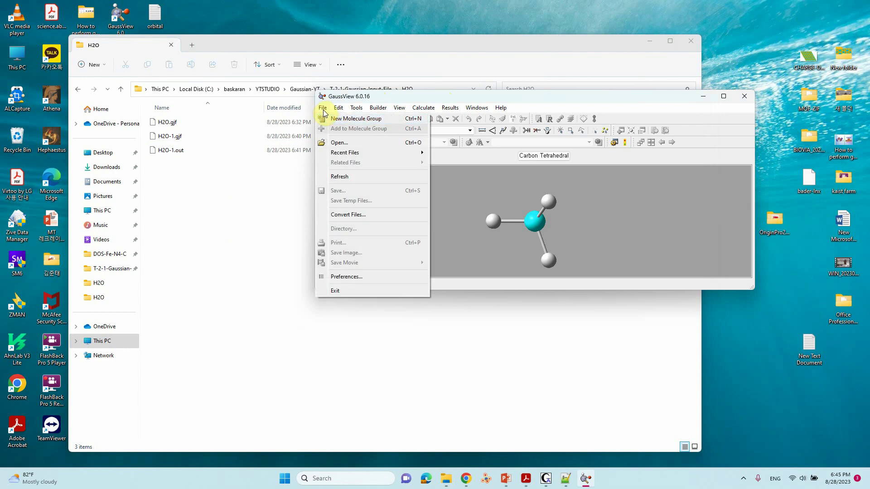
{"action": "left_click", "coordinate": [342, 142]}
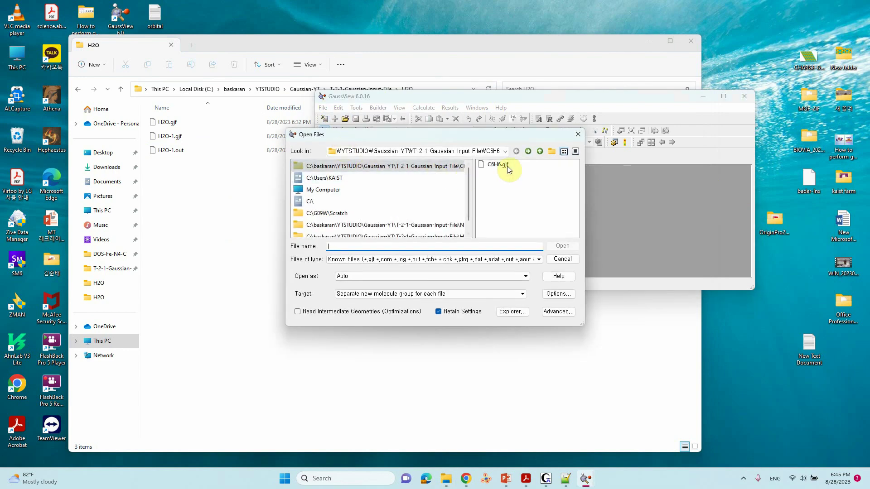
{"action": "left_click", "coordinate": [539, 151]}
{"action": "double_click", "coordinate": [501, 173]}
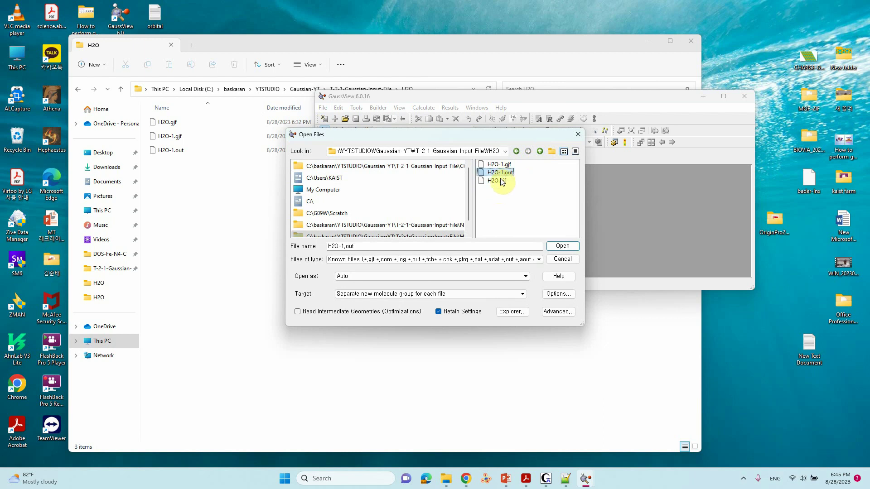
{"action": "left_click", "coordinate": [565, 250]}
{"action": "left_click_drag", "start_coordinate": [564, 247], "coordinate": [595, 300]}
Uncover the water molecule's view, shrink the model and rotate it so both O–H bonds face the viewer
{"action": "left_click_drag", "start_coordinate": [571, 96], "coordinate": [398, 53]}
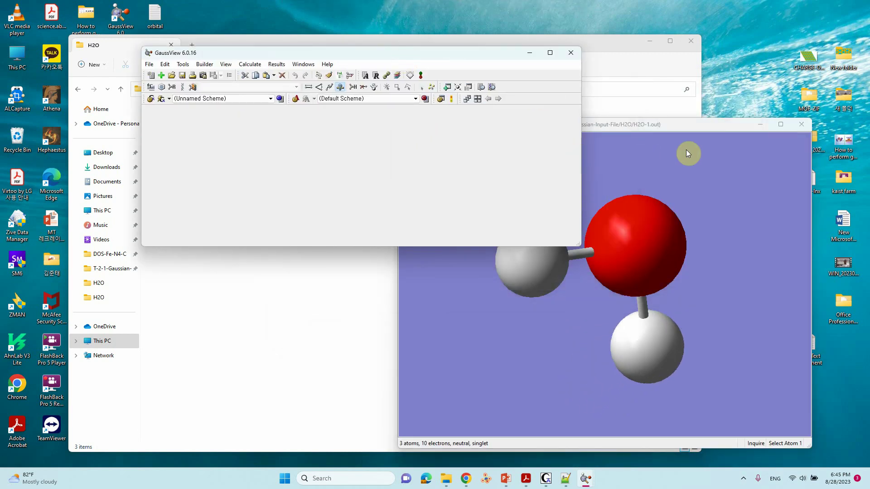
{"action": "left_click_drag", "start_coordinate": [686, 124], "coordinate": [684, 84]}
{"action": "left_click", "coordinate": [637, 227]}
{"action": "scroll", "coordinate": [637, 228], "scroll_direction": "down", "scroll_amount": 3}
{"action": "left_click_drag", "start_coordinate": [637, 228], "coordinate": [558, 248]}
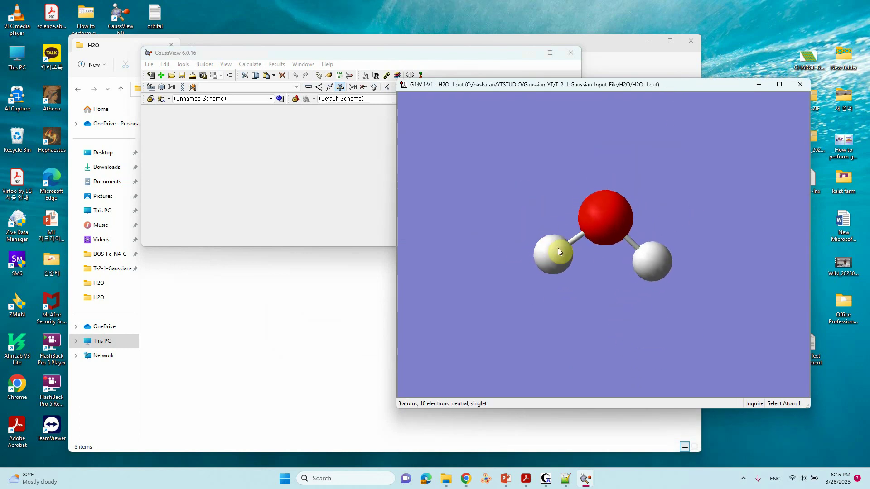
Display the vibration results for H2O-1.out and animate modes 1, 2 and 3 in turn
{"action": "left_click", "coordinate": [293, 141]}
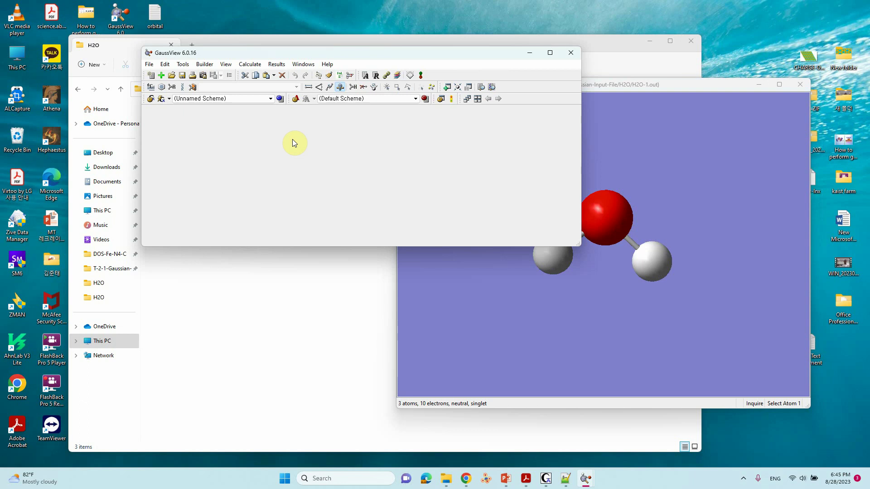
{"action": "left_click", "coordinate": [277, 64]}
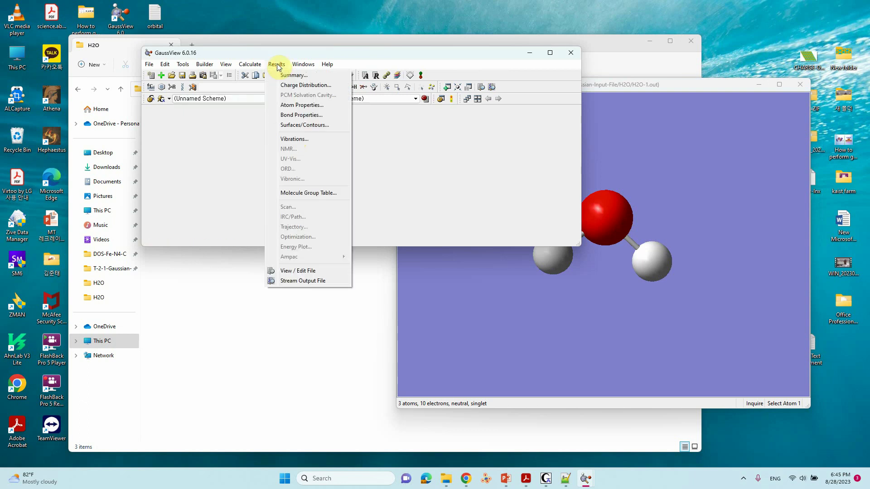
{"action": "left_click", "coordinate": [294, 139]}
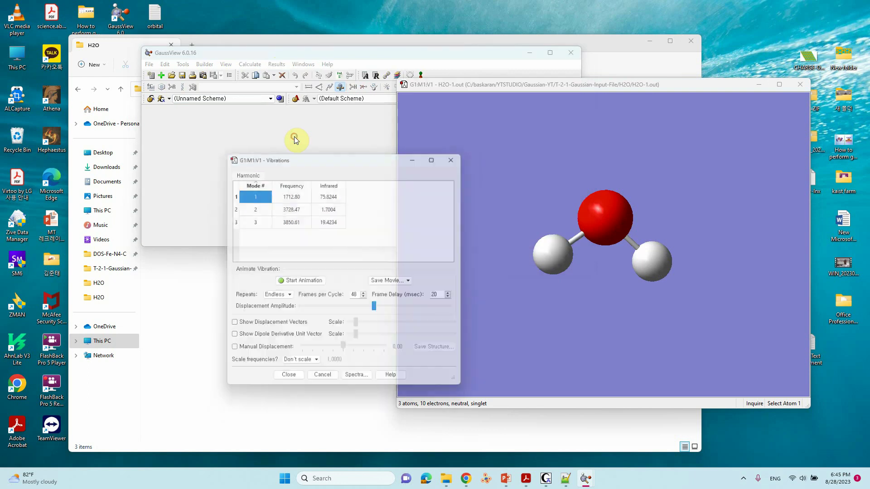
{"action": "left_click_drag", "start_coordinate": [325, 163], "coordinate": [294, 101]}
{"action": "left_click", "coordinate": [290, 222]}
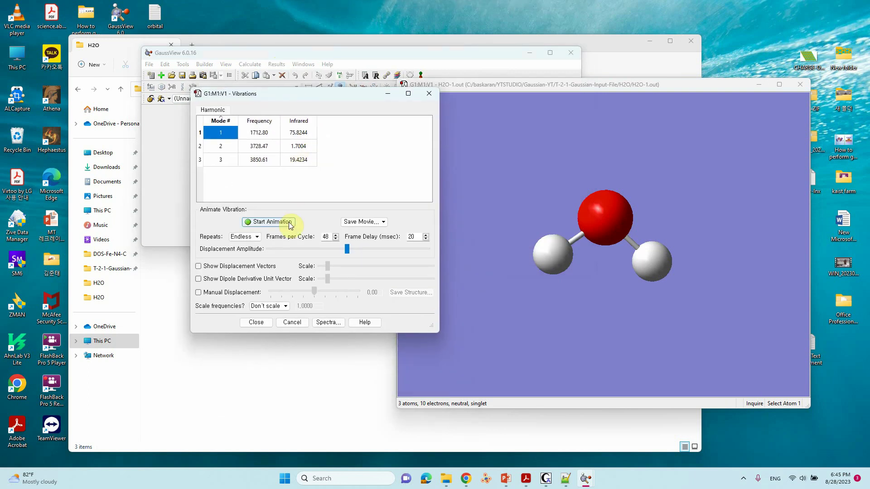
{"action": "left_click", "coordinate": [270, 223]}
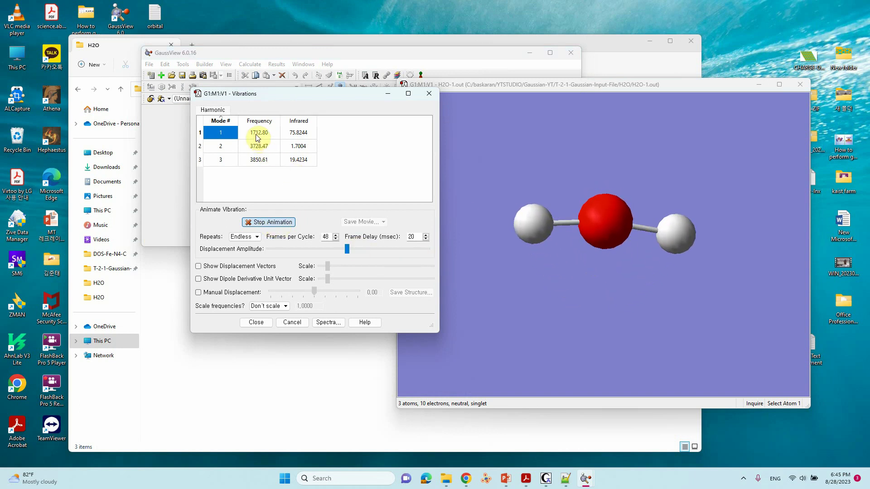
{"action": "left_click", "coordinate": [225, 147]}
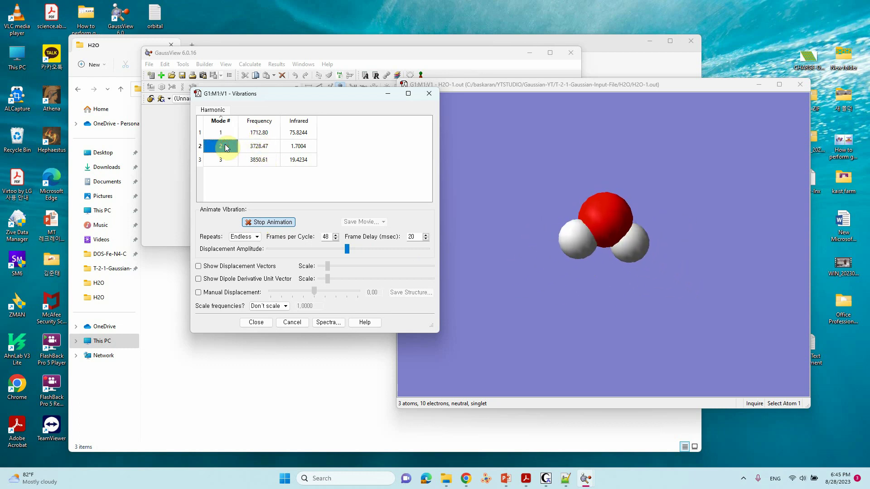
{"action": "left_click", "coordinate": [227, 162]}
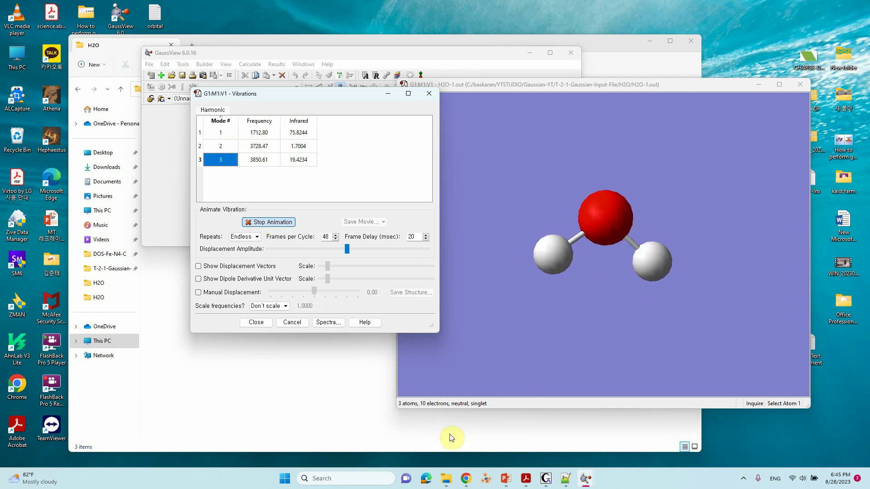
Switch to Chrome to compare the modes with the Vibrational Modes of Water page, and return to GaussView to close the vibrations dialog
{"action": "left_click", "coordinate": [467, 479]}
{"action": "left_click_drag", "start_coordinate": [298, 126], "coordinate": [476, 94]}
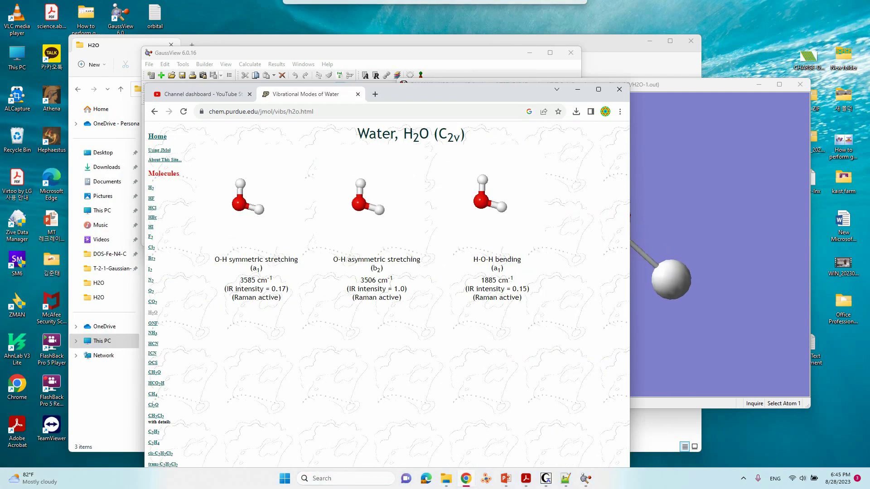
{"action": "left_click", "coordinate": [441, 111]}
{"action": "key", "text": "Return"}
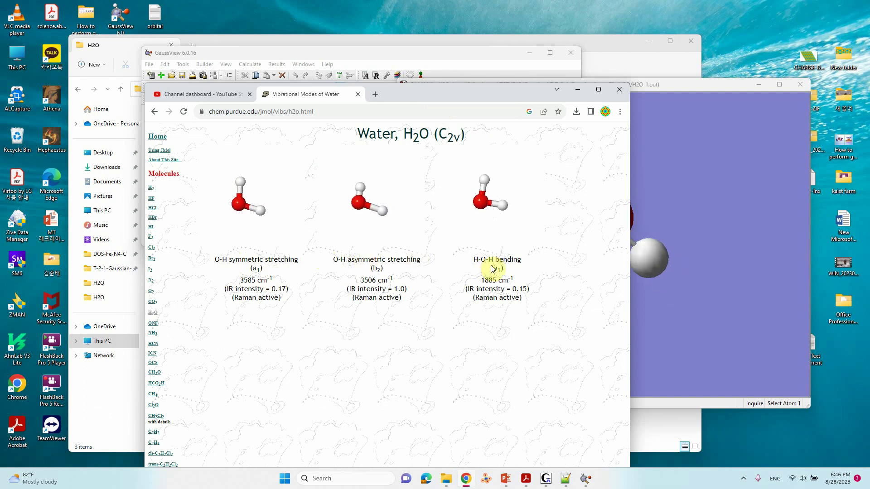
{"action": "left_click", "coordinate": [577, 89]}
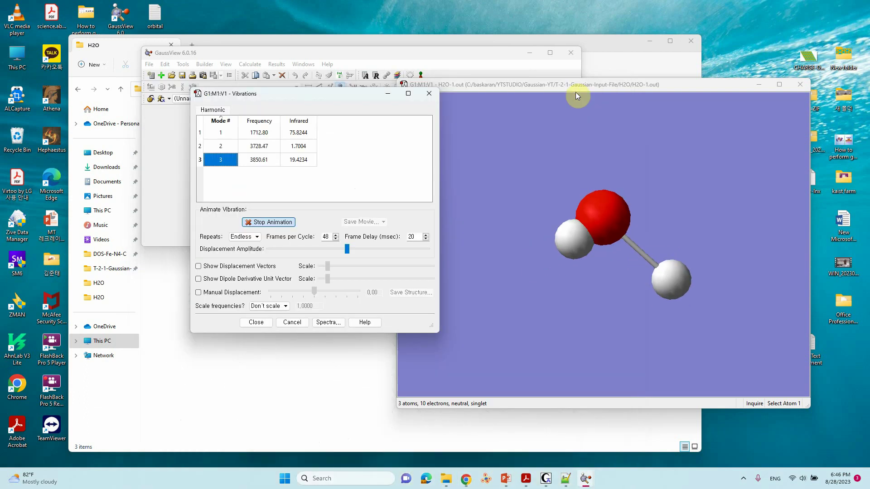
{"action": "left_click", "coordinate": [254, 322]}
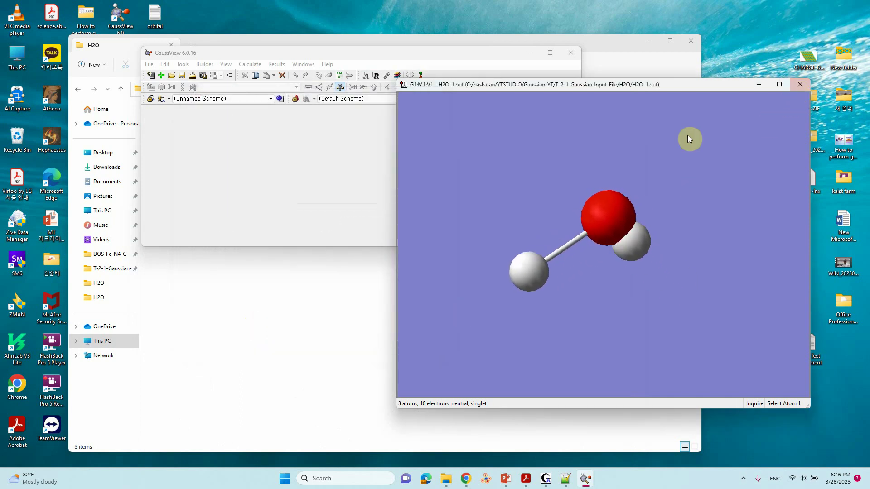
Show the Gaussian calculation summary for H2O-1.out and enlarge its window
{"action": "left_click", "coordinate": [318, 170]}
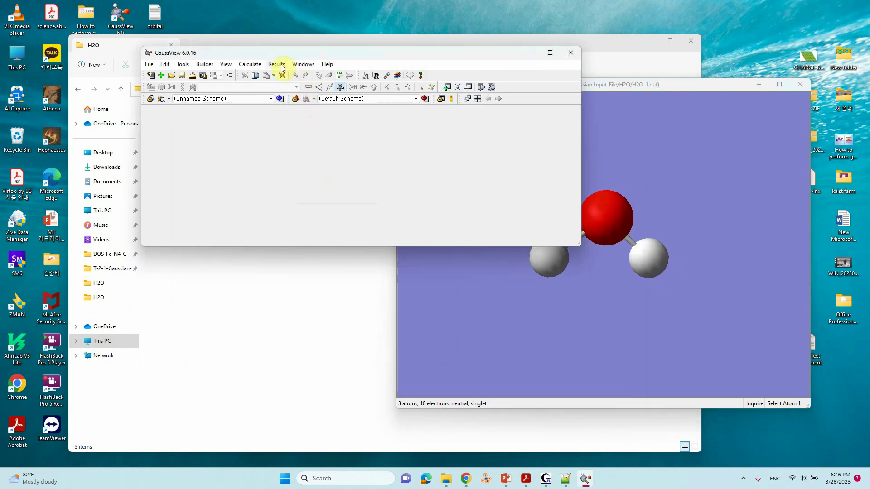
{"action": "left_click", "coordinate": [276, 65]}
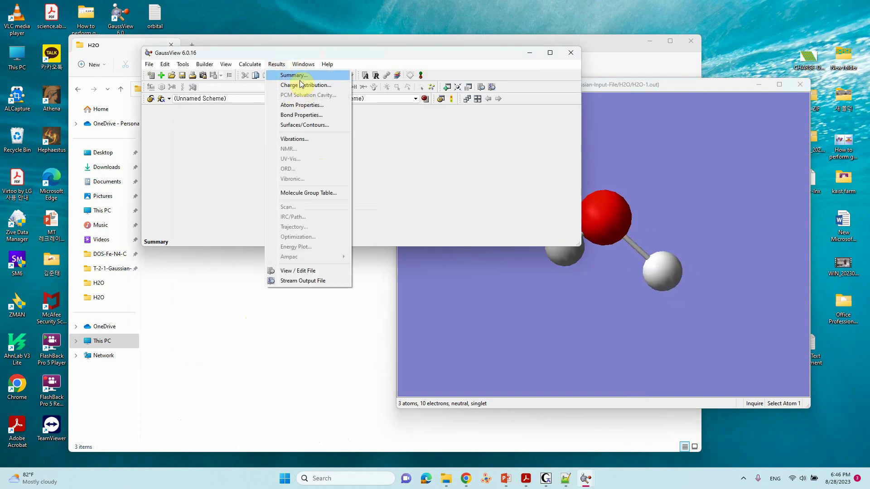
{"action": "left_click", "coordinate": [297, 76]}
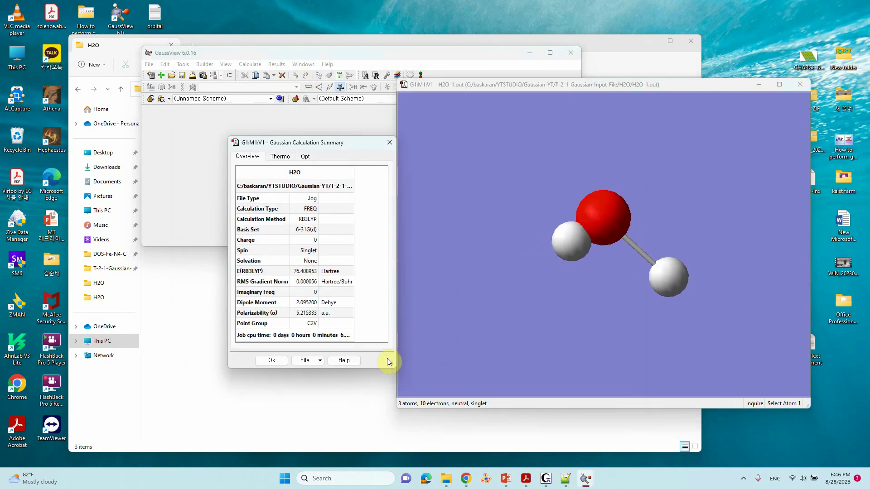
{"action": "left_click_drag", "start_coordinate": [390, 363], "coordinate": [618, 454]}
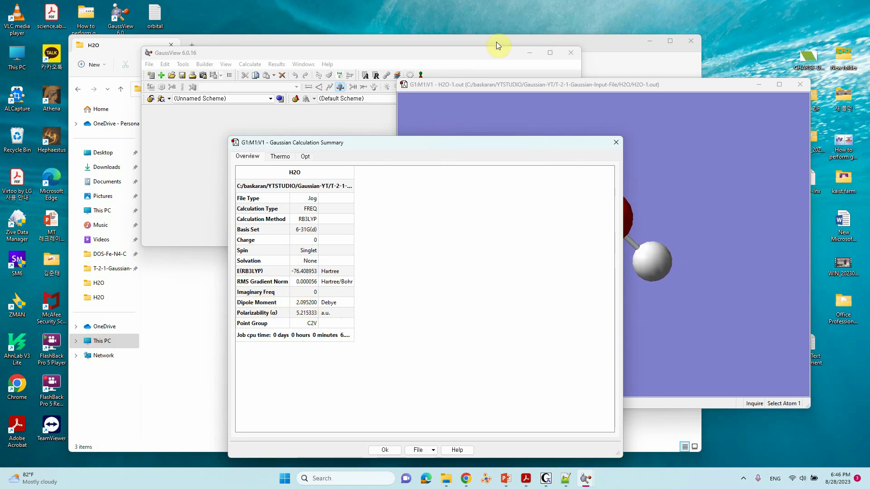
Switch to Notepad++ to find and highlight the total dipole moment in H2O-1.out, and return to the GaussView calculation summary
{"action": "left_click", "coordinate": [564, 479]}
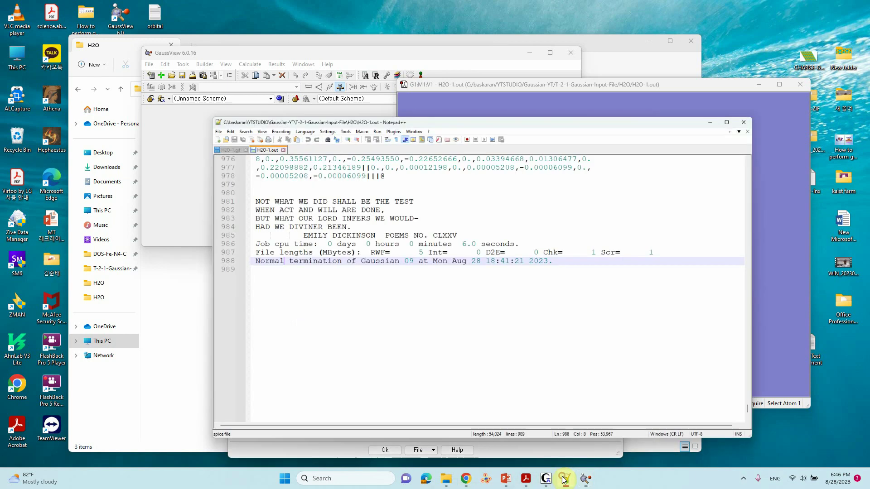
{"action": "scroll", "coordinate": [527, 250], "scroll_direction": "up", "scroll_amount": 20}
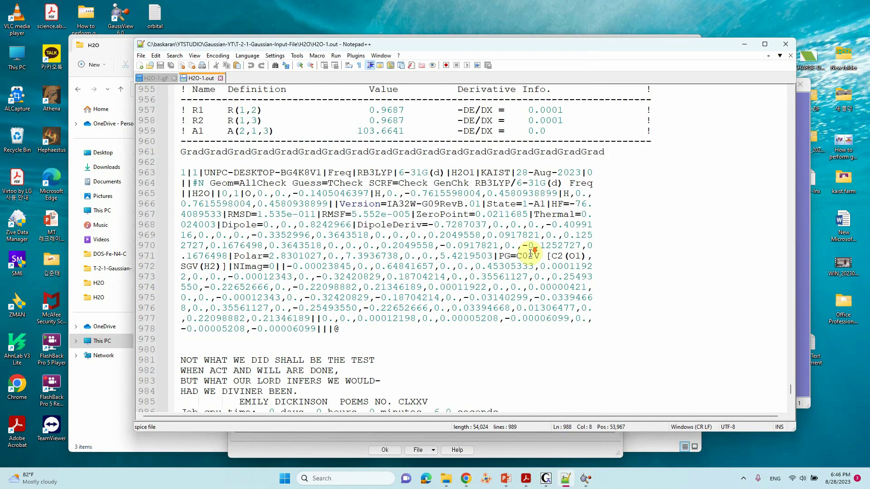
{"action": "scroll", "coordinate": [525, 247], "scroll_direction": "up", "scroll_amount": 20}
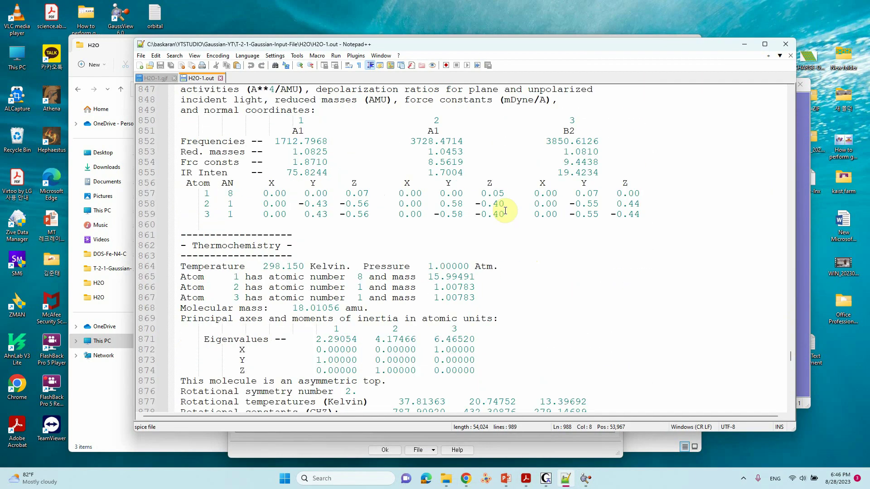
{"action": "scroll", "coordinate": [503, 214], "scroll_direction": "up", "scroll_amount": 7}
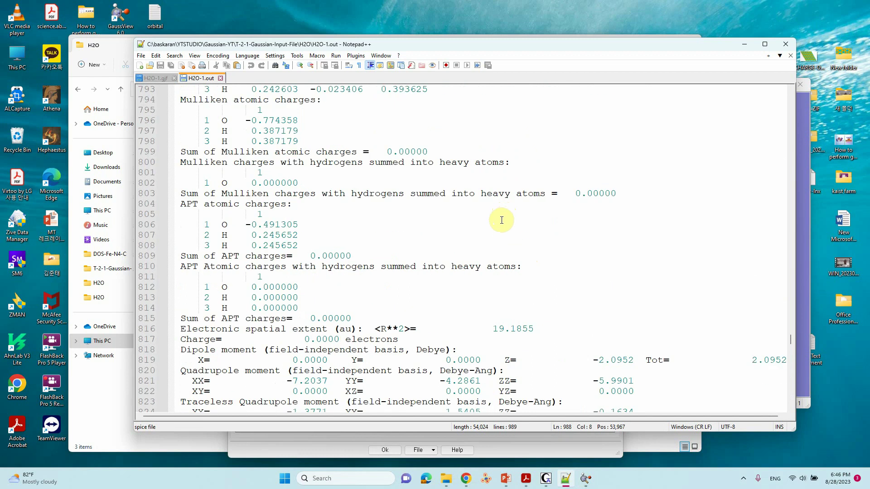
{"action": "scroll", "coordinate": [501, 220], "scroll_direction": "down", "scroll_amount": 3}
{"action": "left_click", "coordinate": [747, 267]}
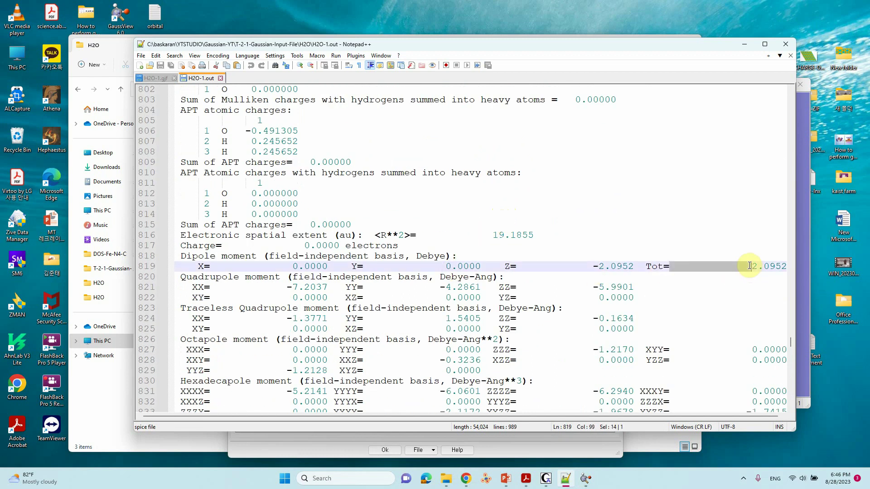
{"action": "left_click_drag", "start_coordinate": [749, 266], "coordinate": [778, 266]}
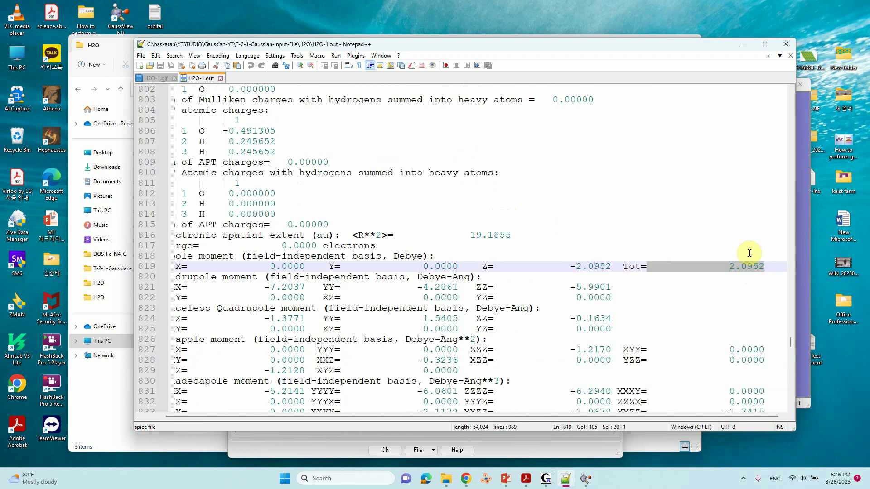
{"action": "left_click", "coordinate": [744, 44]}
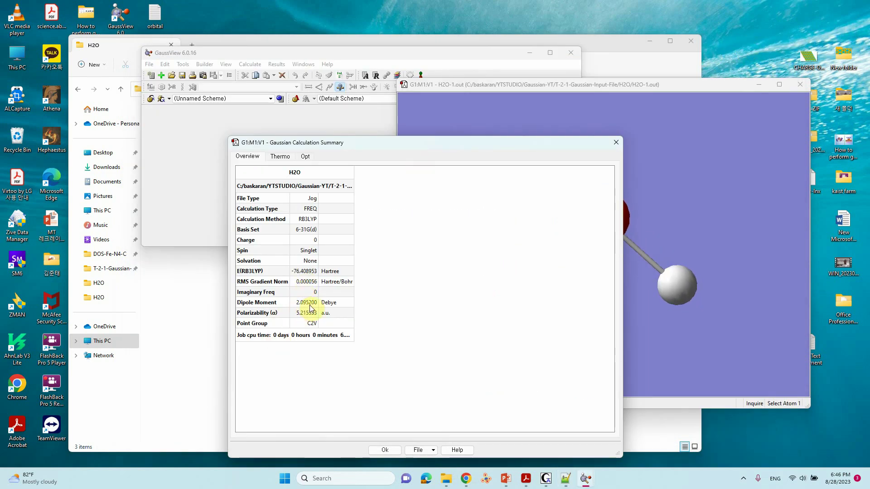
Switch to Adobe Acrobat to check the paper's experimental dipole moment for a free water monomer, and close GaussView's summary and H2O-1.out windows
{"action": "left_click", "coordinate": [526, 478]}
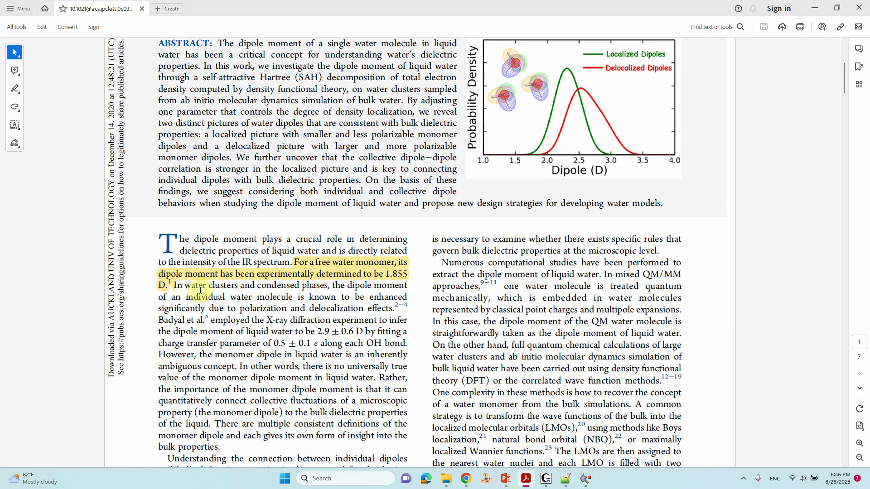
{"action": "left_click", "coordinate": [814, 9]}
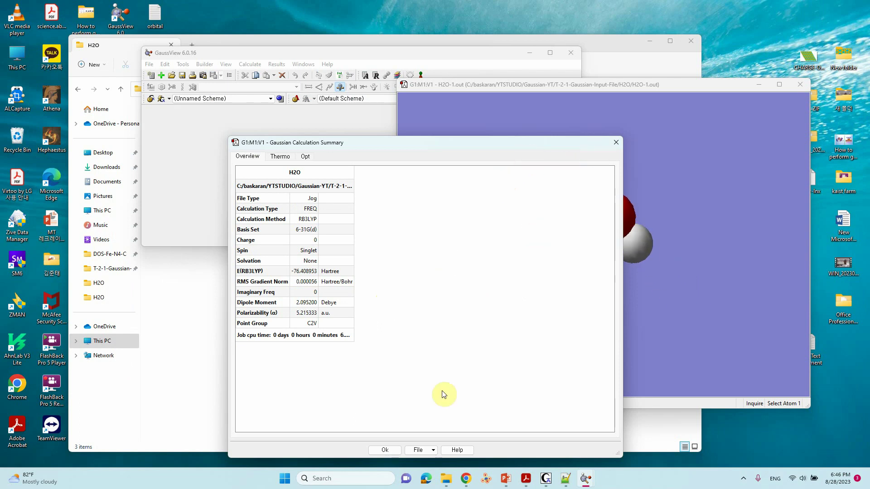
{"action": "left_click", "coordinate": [384, 450]}
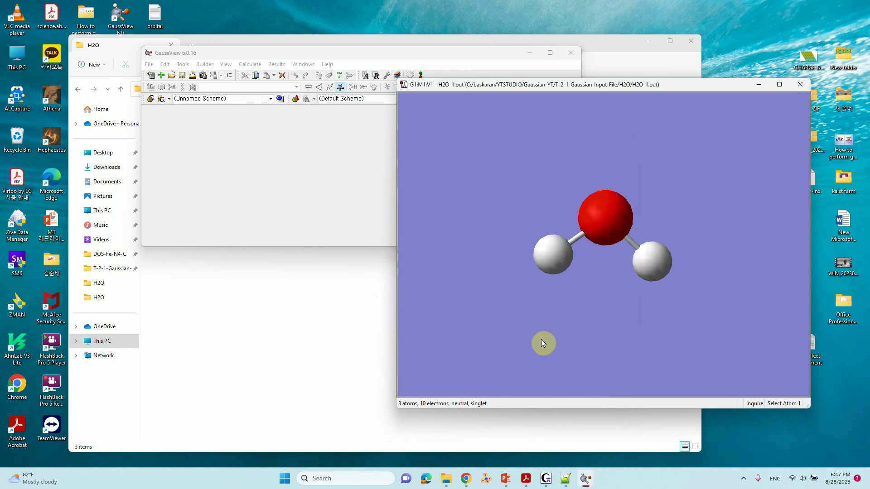
{"action": "left_click", "coordinate": [800, 84]}
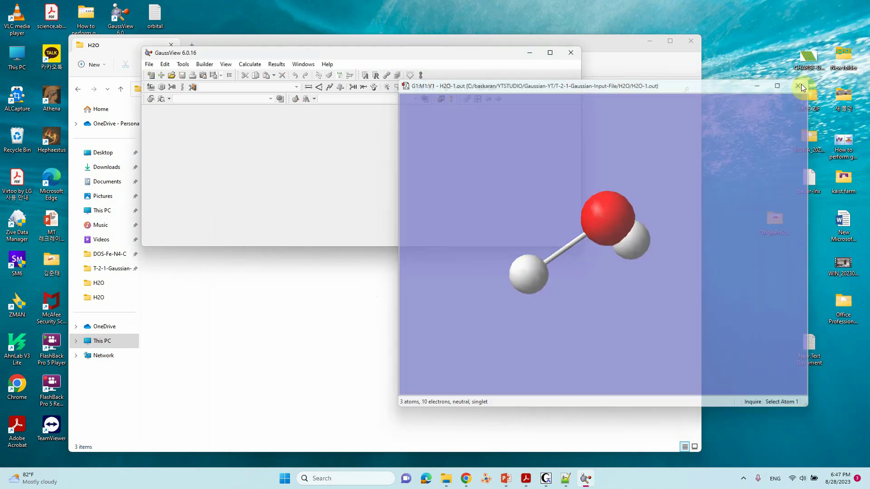
Switch to File Explorer and look into the C6H6 and NH3 folders inside T-2-1-Gaussian-Input-File
{"action": "left_click", "coordinate": [384, 325]}
{"action": "left_click", "coordinate": [123, 88]}
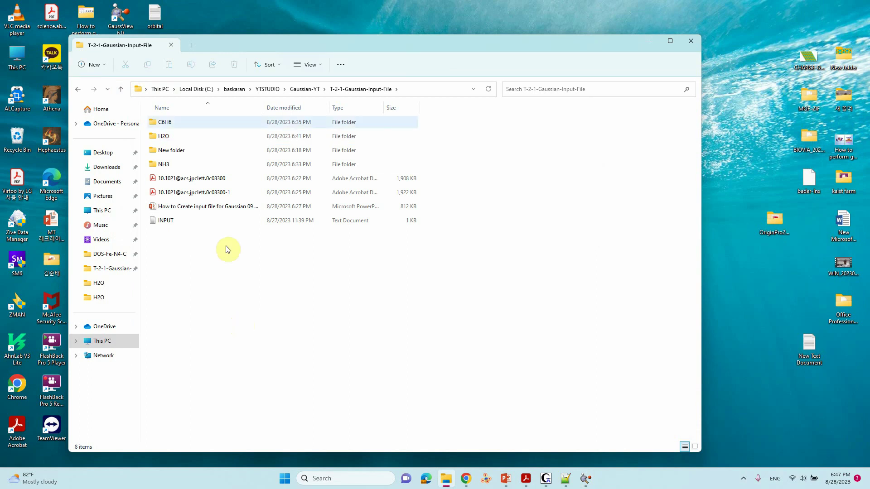
{"action": "double_click", "coordinate": [165, 123]}
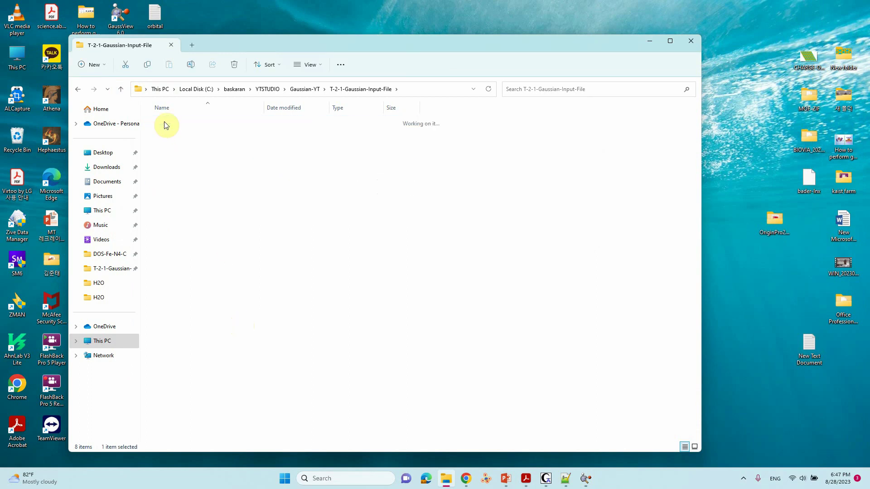
{"action": "left_click", "coordinate": [120, 90]}
{"action": "double_click", "coordinate": [167, 161]}
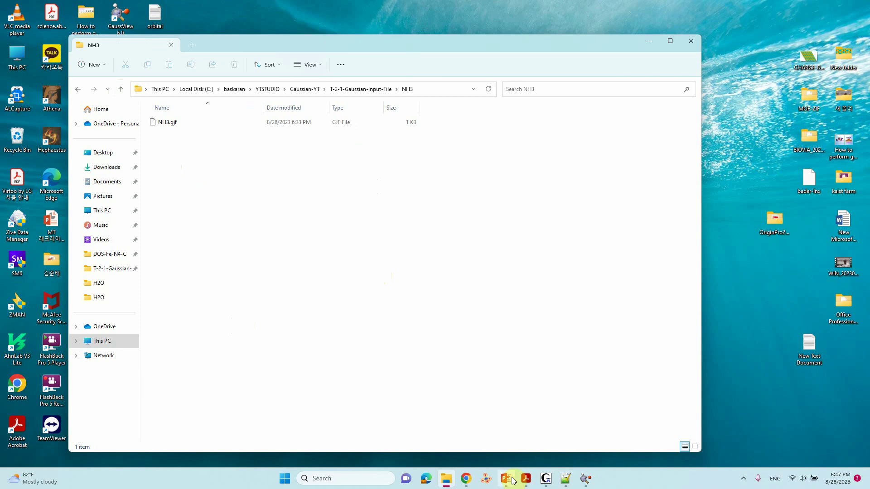
{"action": "mouse_move", "coordinate": [513, 481]}
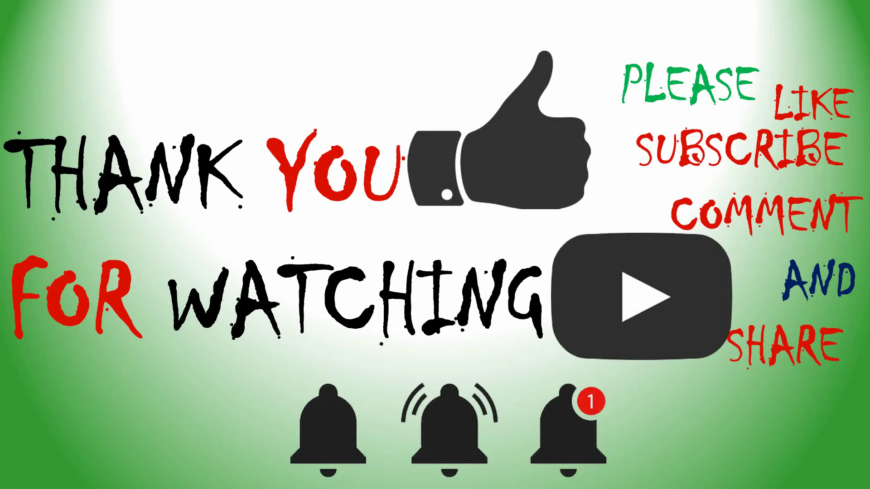